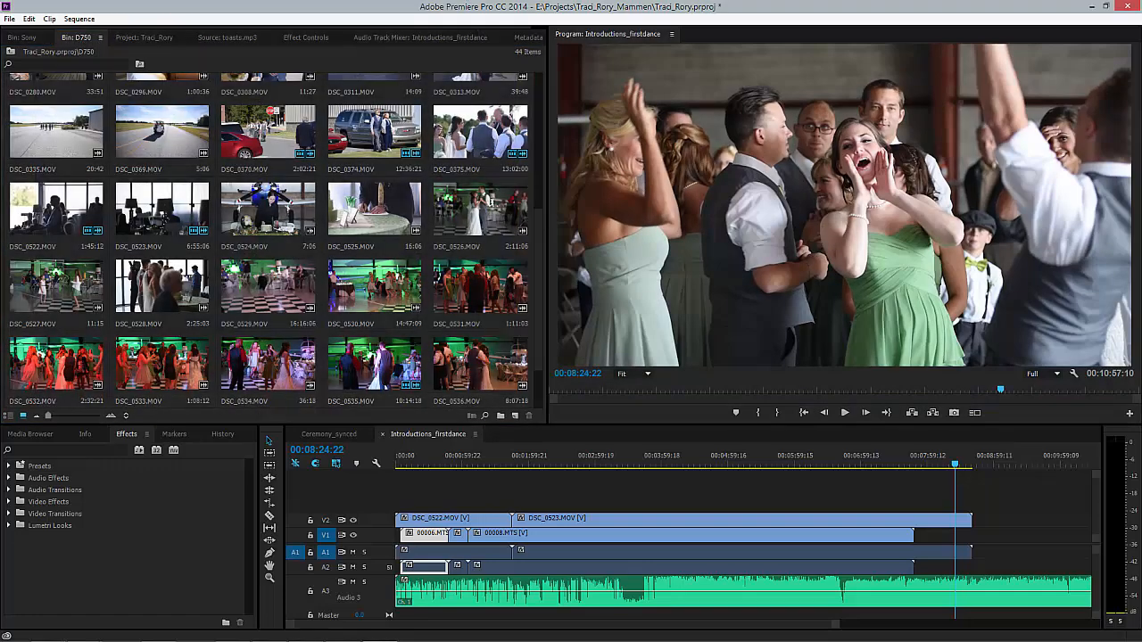
Undock and close the D750 bin so that the whole project's contents are displayed
drag(77, 38, 106, 193)
click(225, 185)
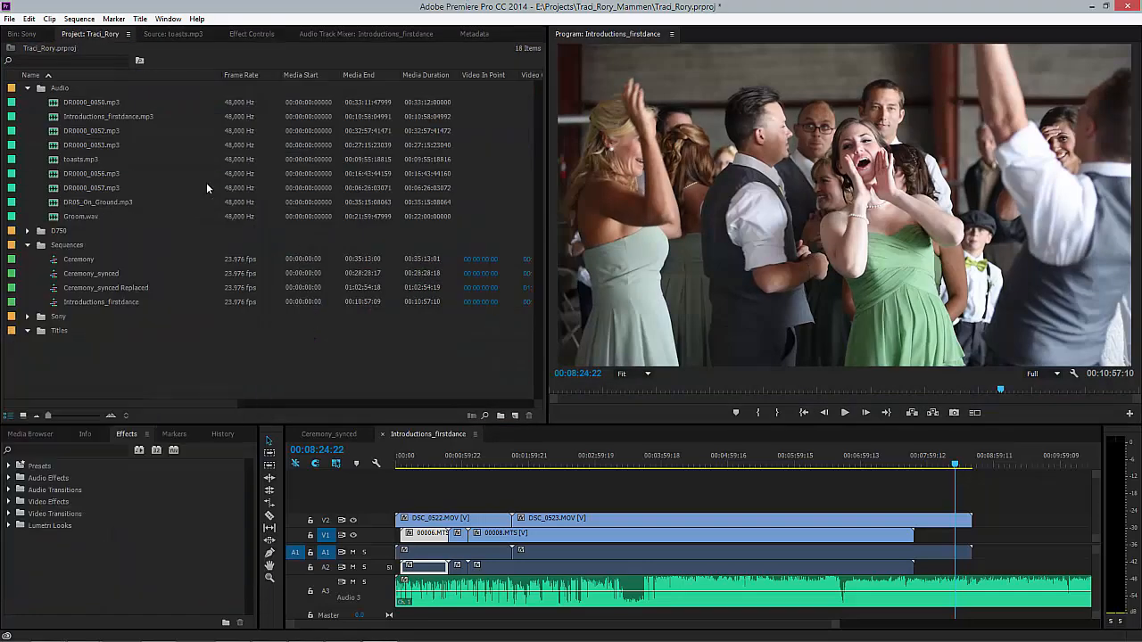
click(94, 36)
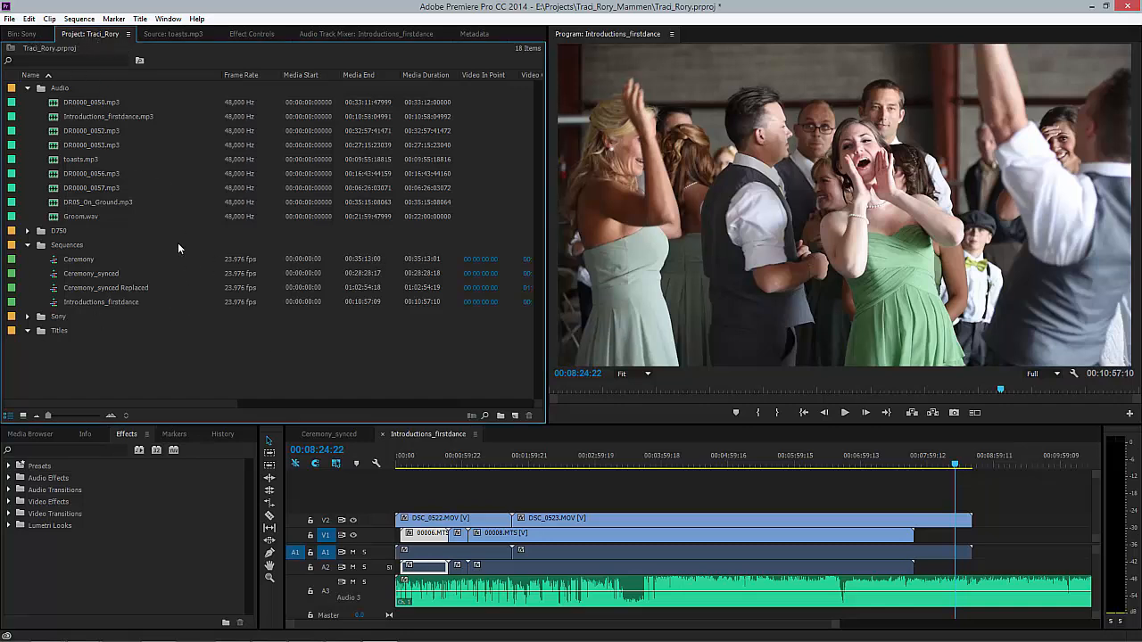
View the Ceremony_synced sequence in the timeline and return to the Introductions_firstdance sequence
click(330, 435)
key(ctrl+s)
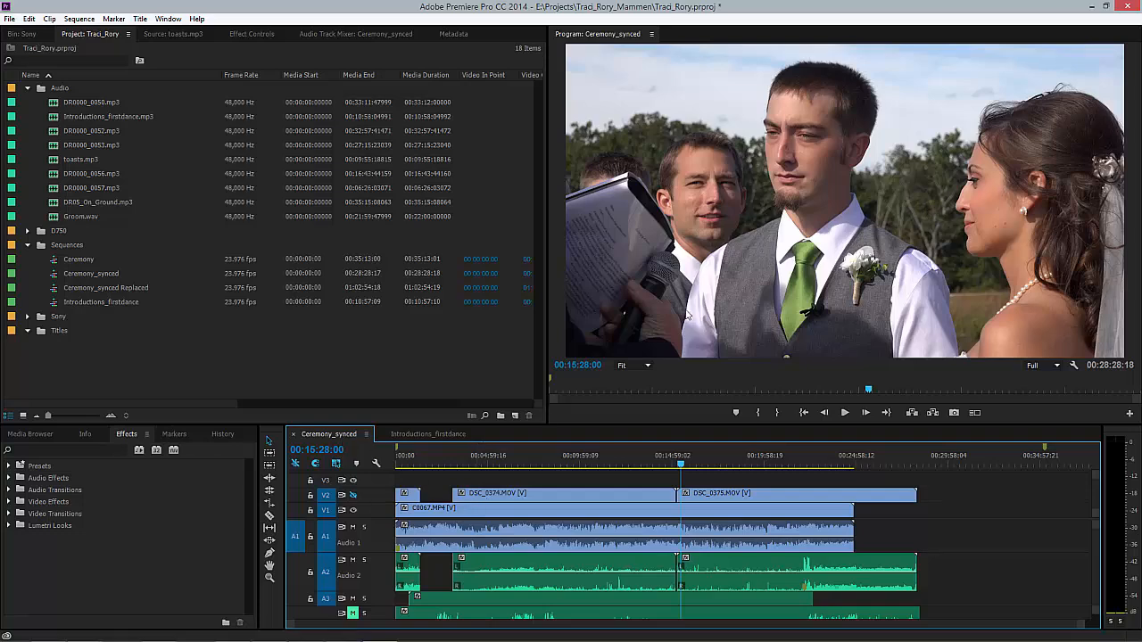
click(420, 434)
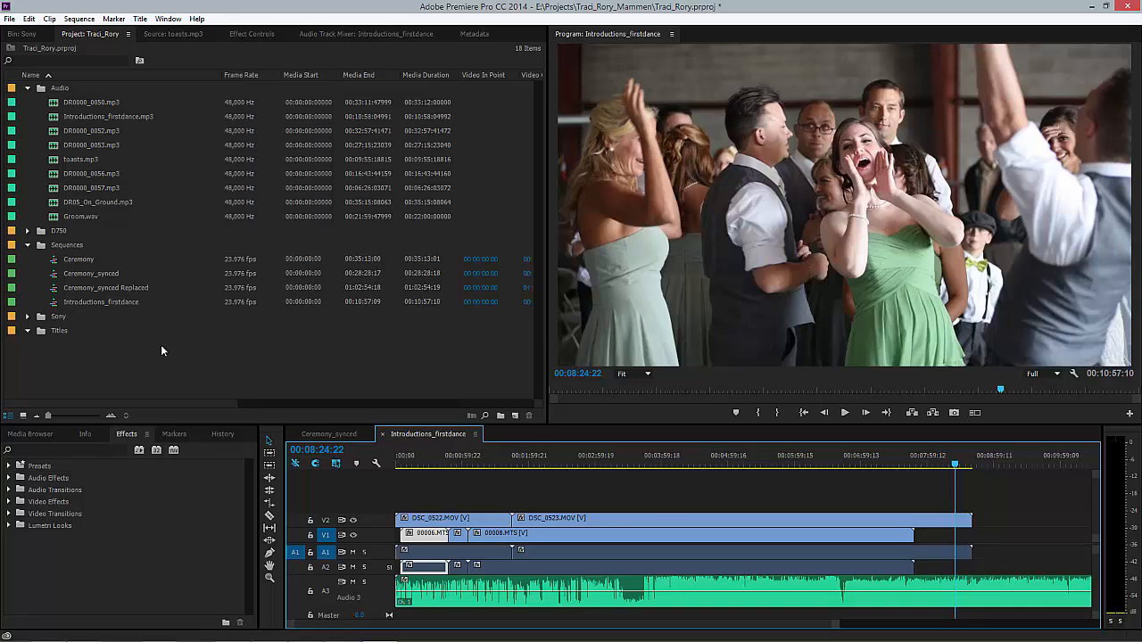
Review the sequences in the project's Sequences bin, including Ceremony_synced and Introductions_firstdance, and the Sony bin
click(66, 262)
click(51, 247)
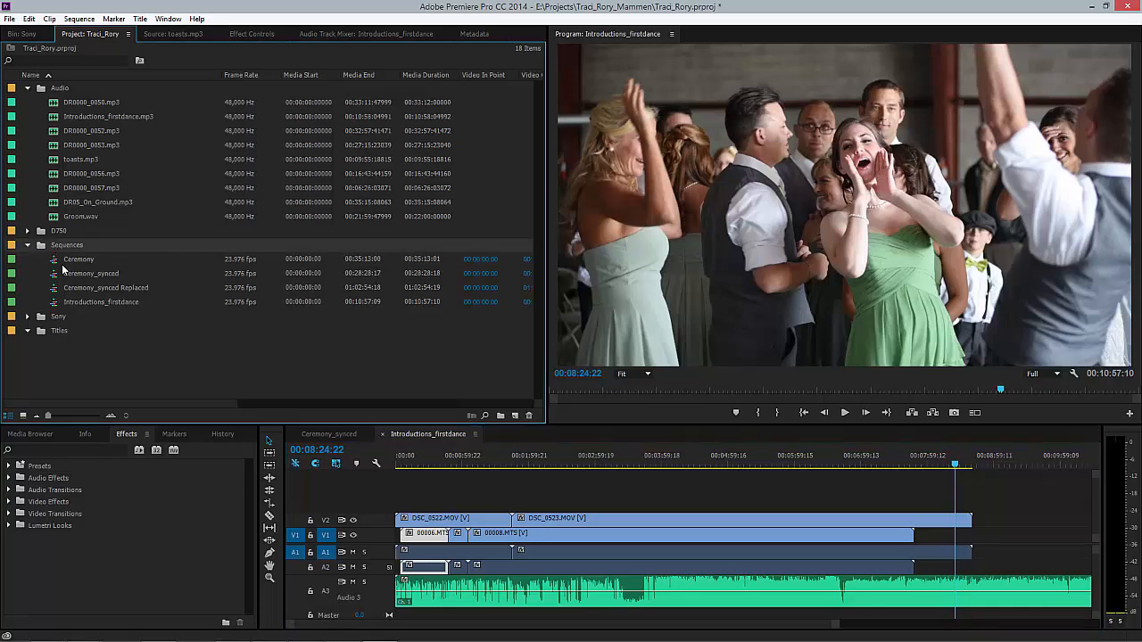
click(62, 263)
click(77, 272)
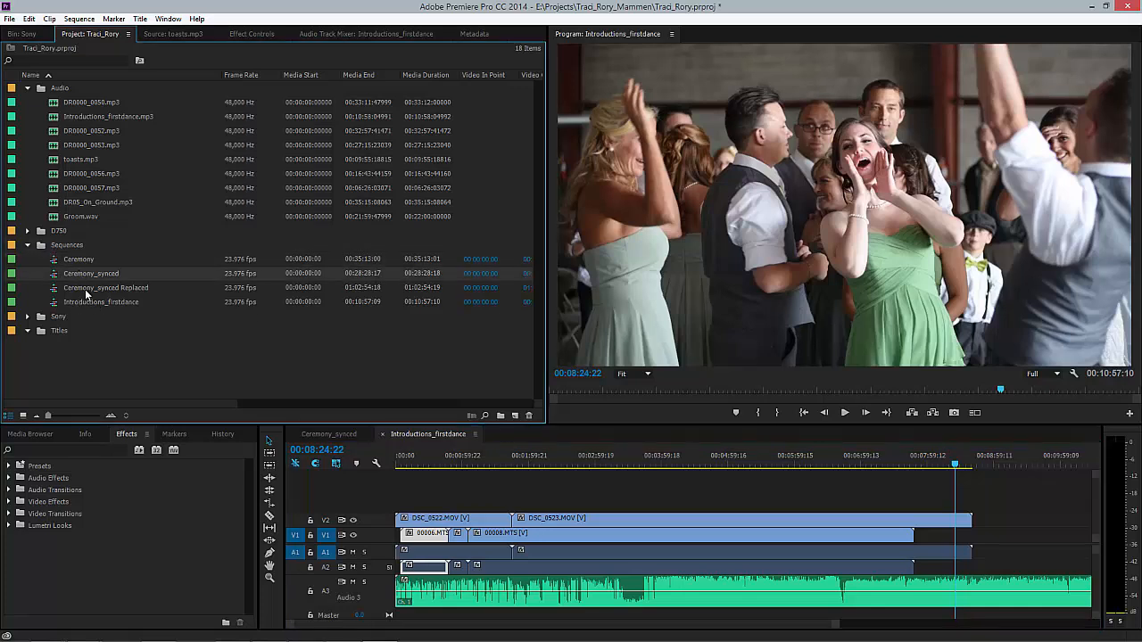
click(82, 303)
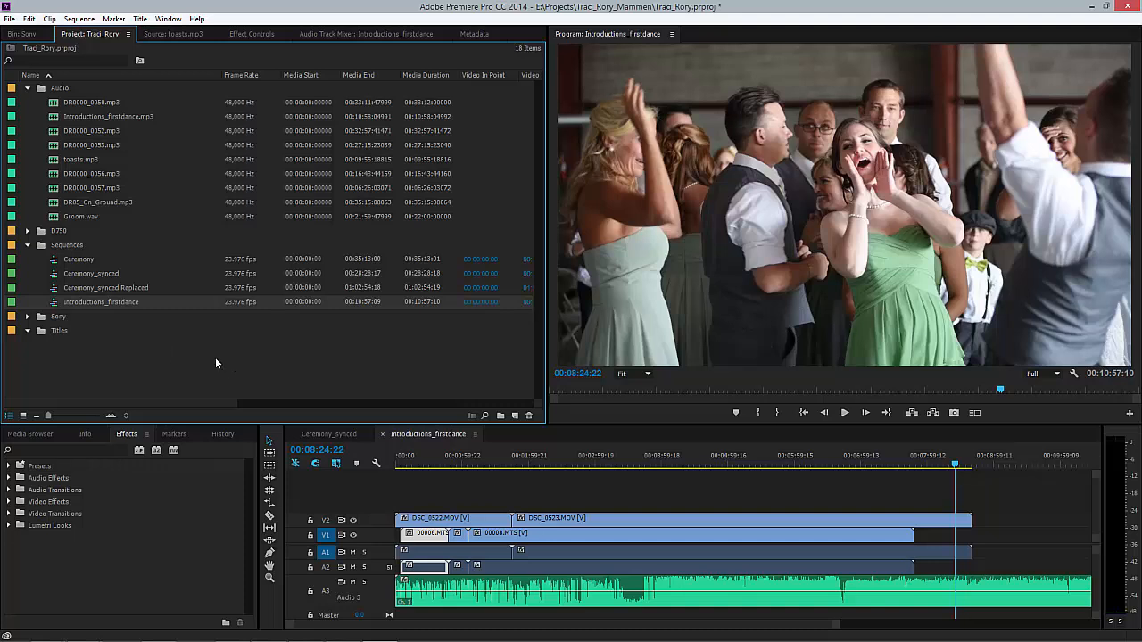
click(108, 272)
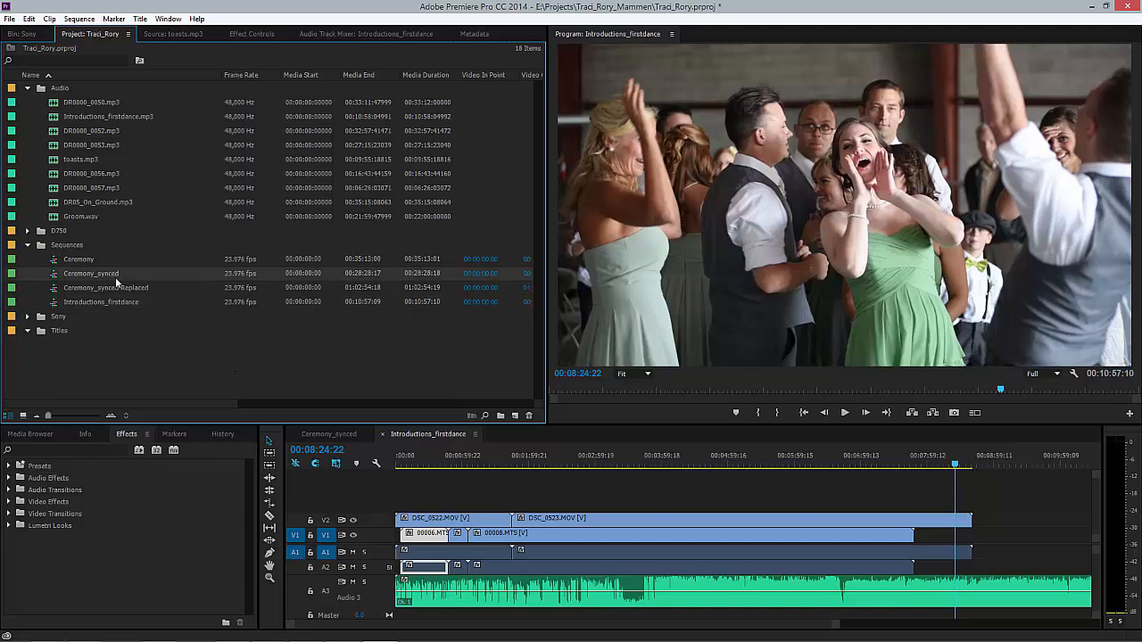
click(179, 316)
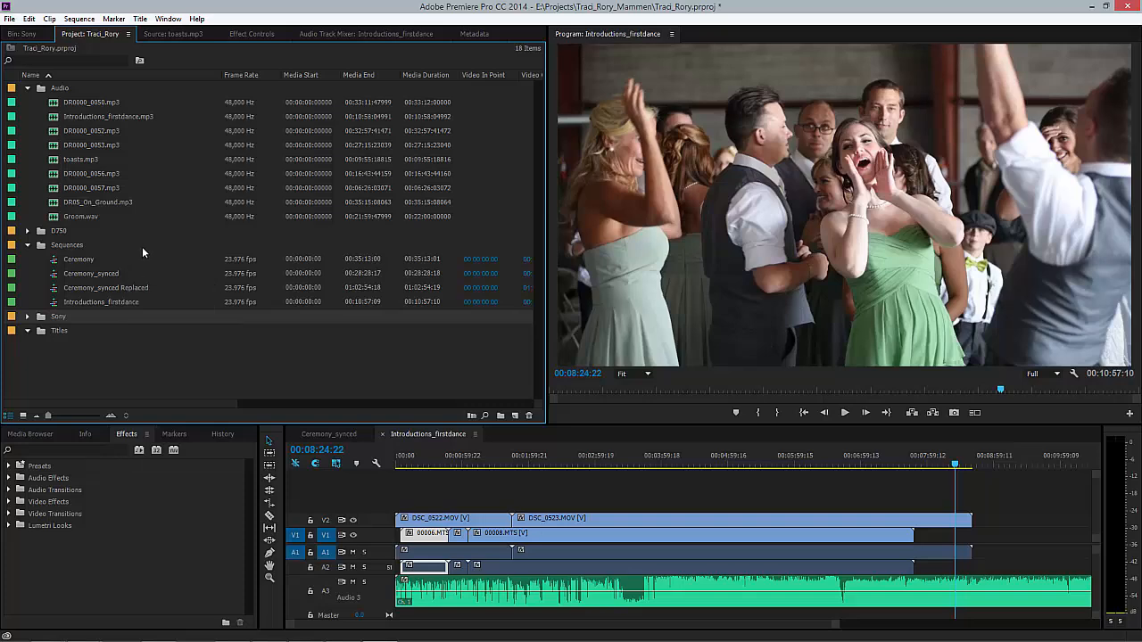
click(27, 36)
click(76, 37)
Switch to File Explorer and inspect the project's main folder on Internal_RAID (E:), ending in its Footage subfolder
mouse_move(83, 631)
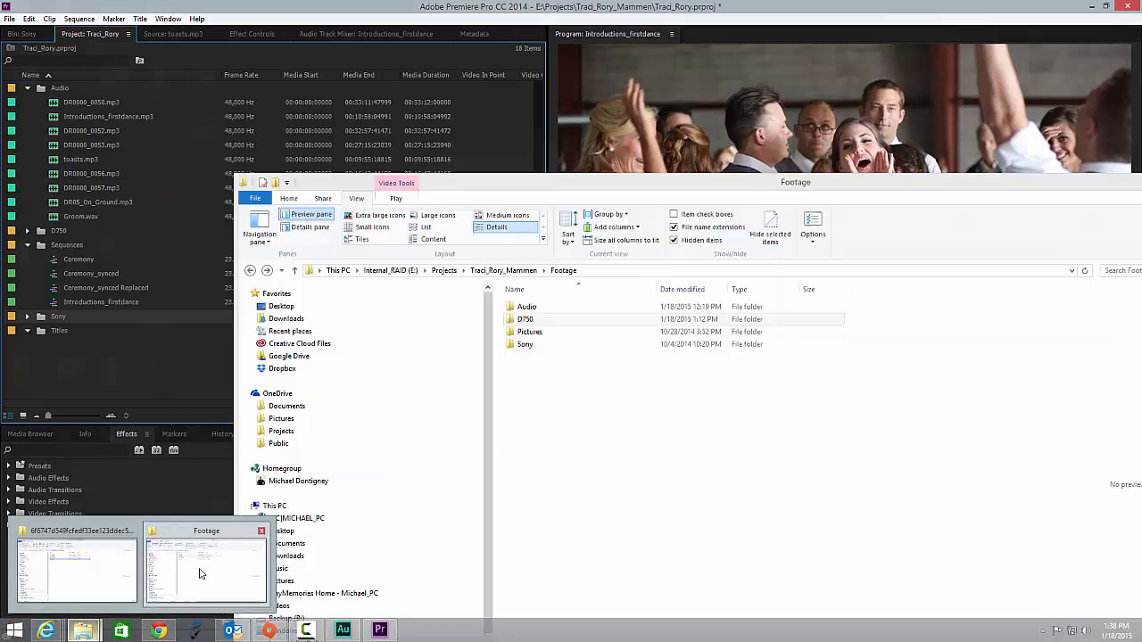
click(201, 574)
drag(481, 184, 343, 82)
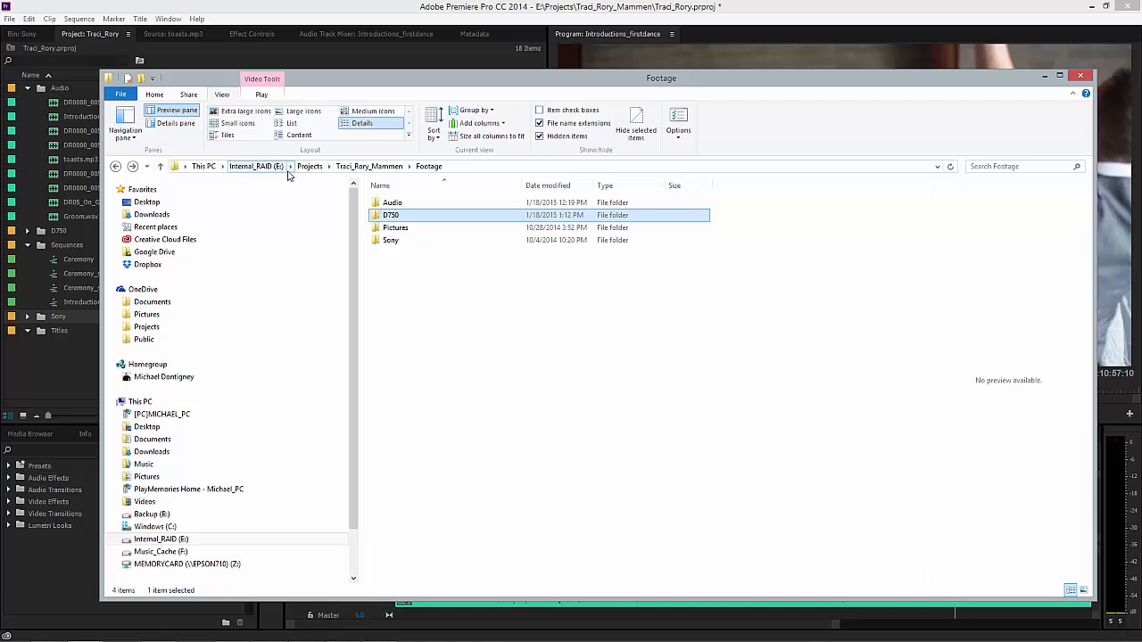
click(370, 167)
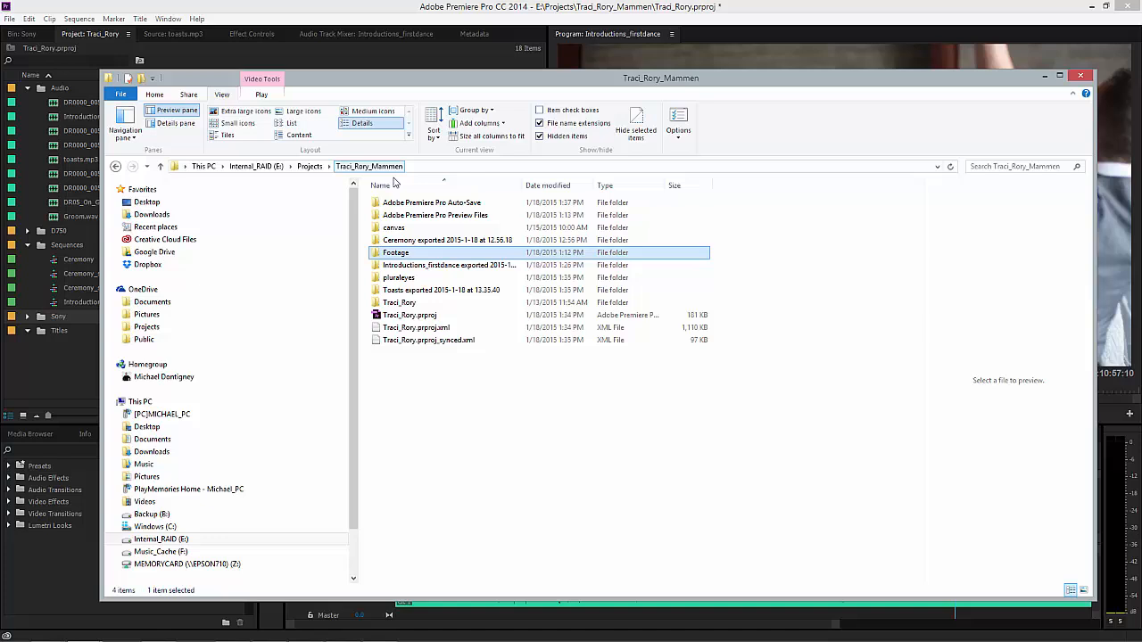
double_click(406, 256)
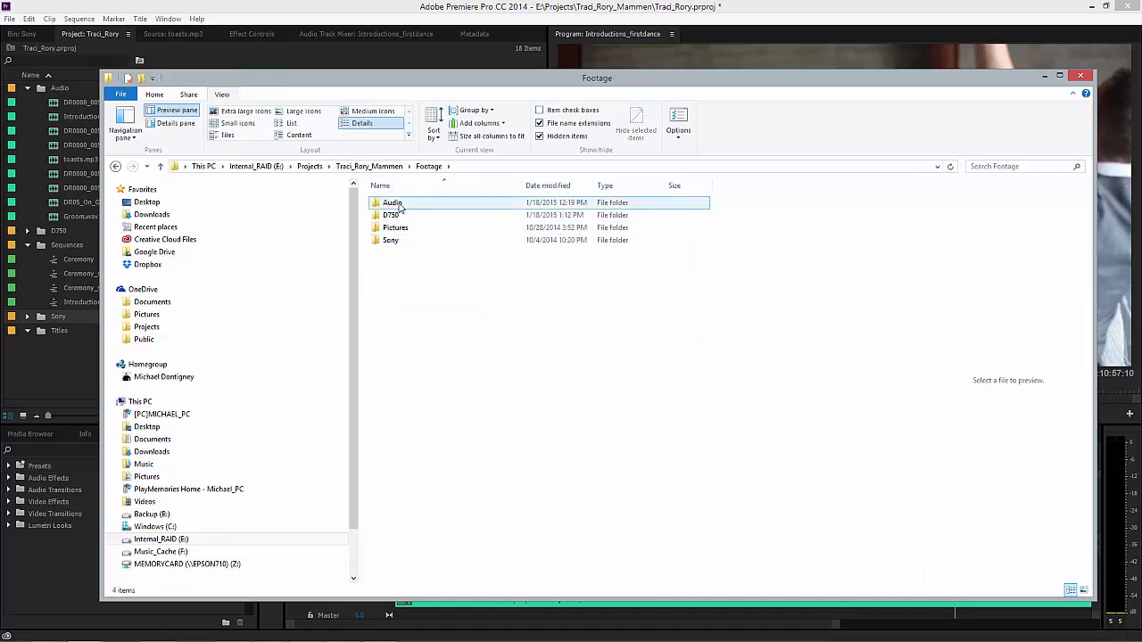
Inspect the Audio and D750 folders, preview DSC_0135.NEF in the Pictures folder's D750 subfolder, and return to Footage
click(403, 207)
click(402, 215)
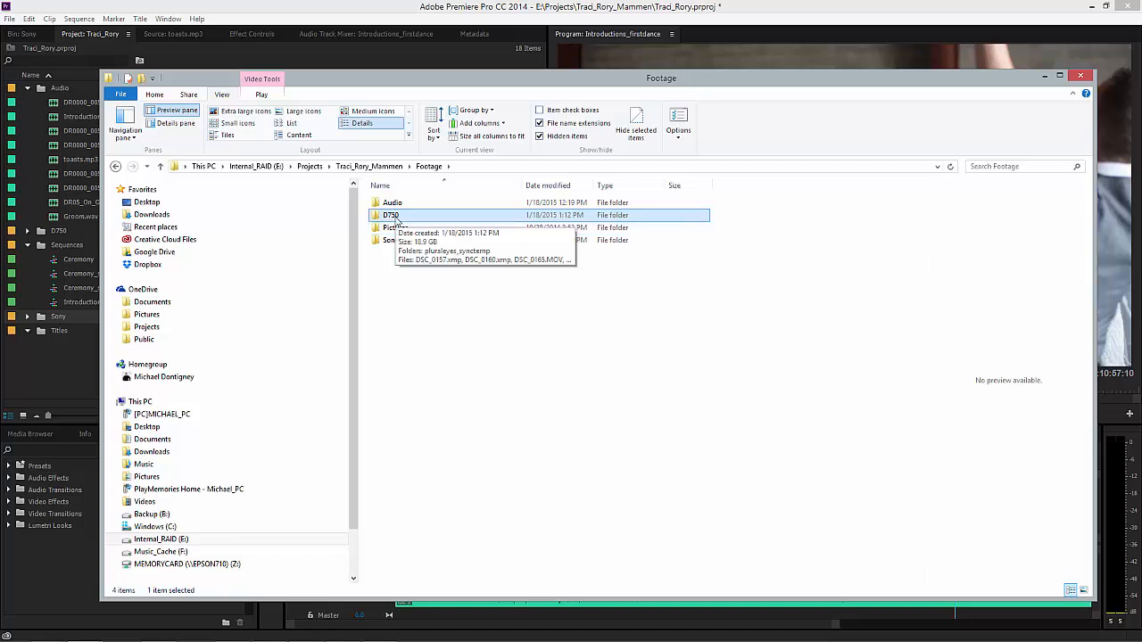
double_click(393, 228)
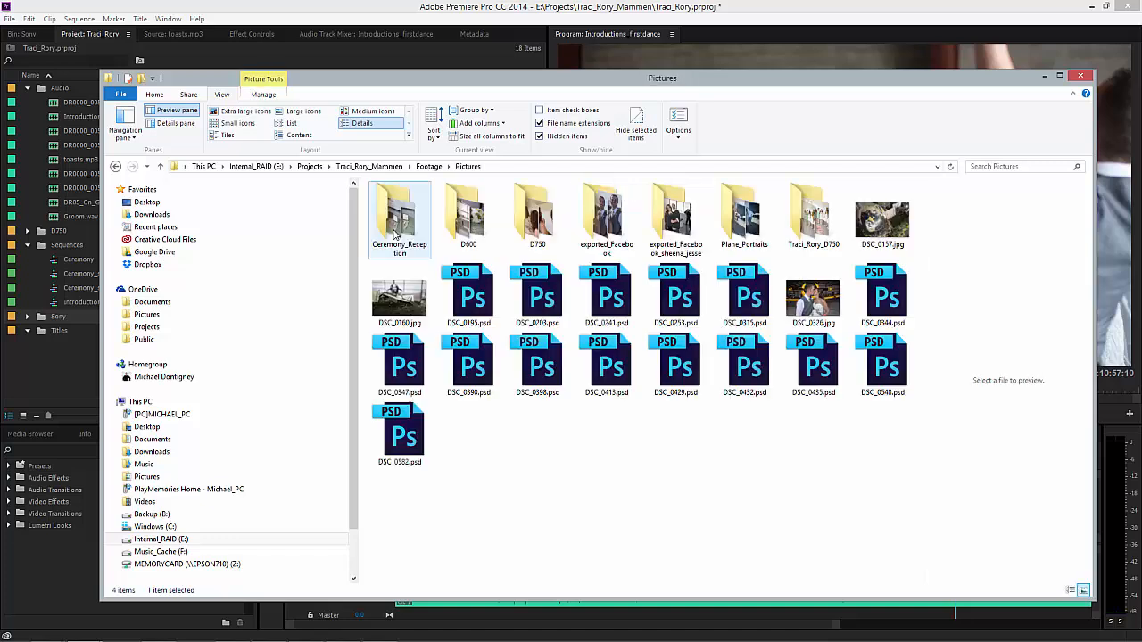
double_click(539, 236)
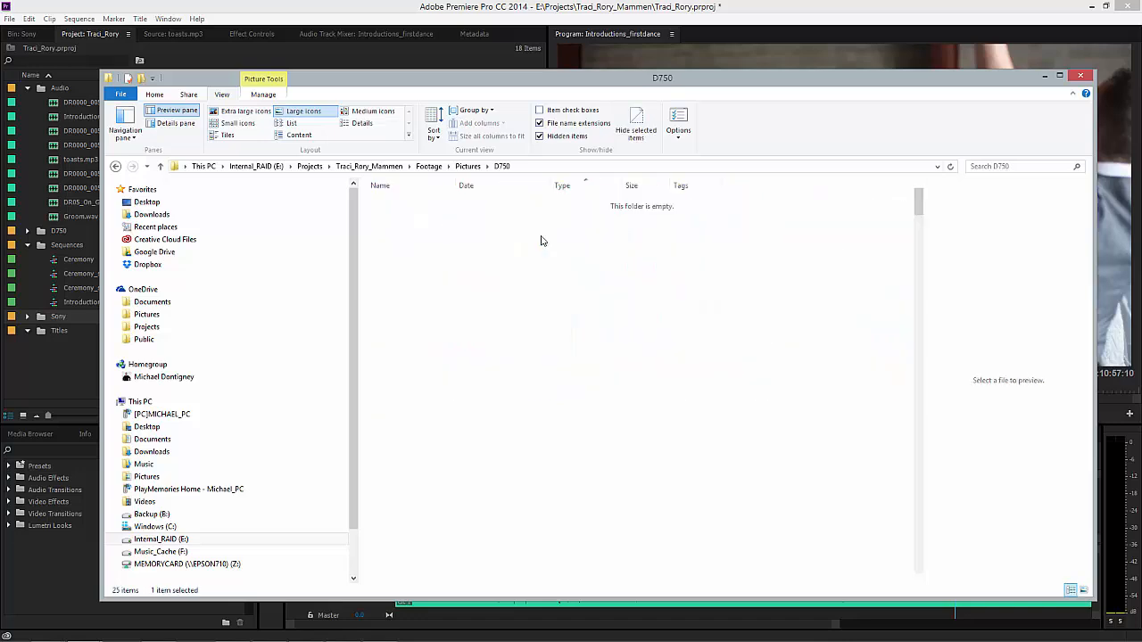
click(429, 327)
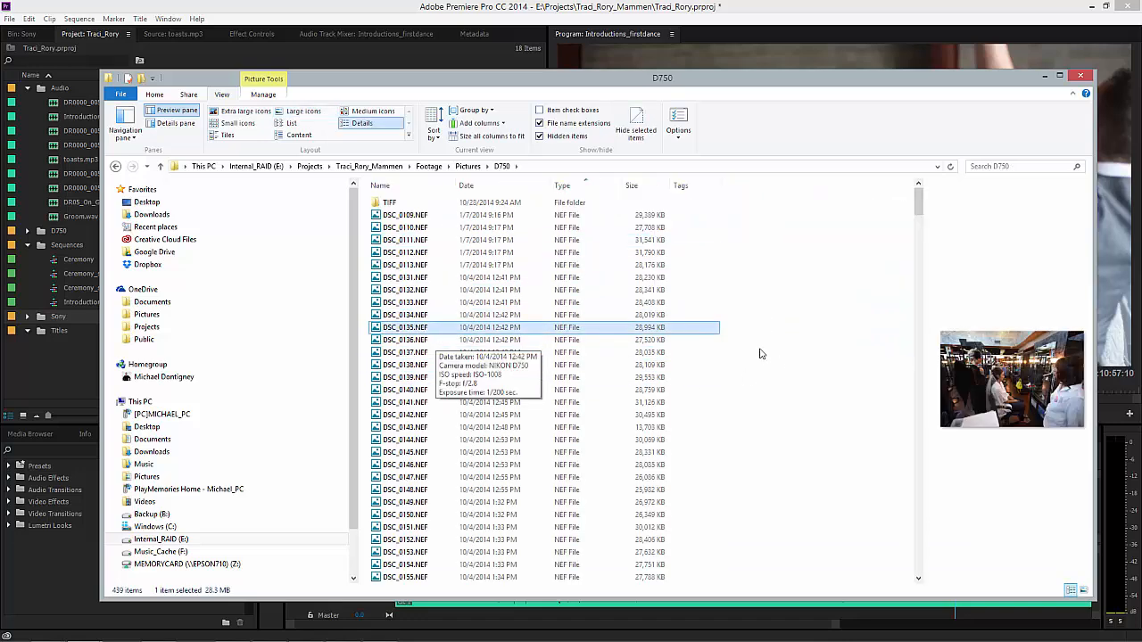
click(430, 167)
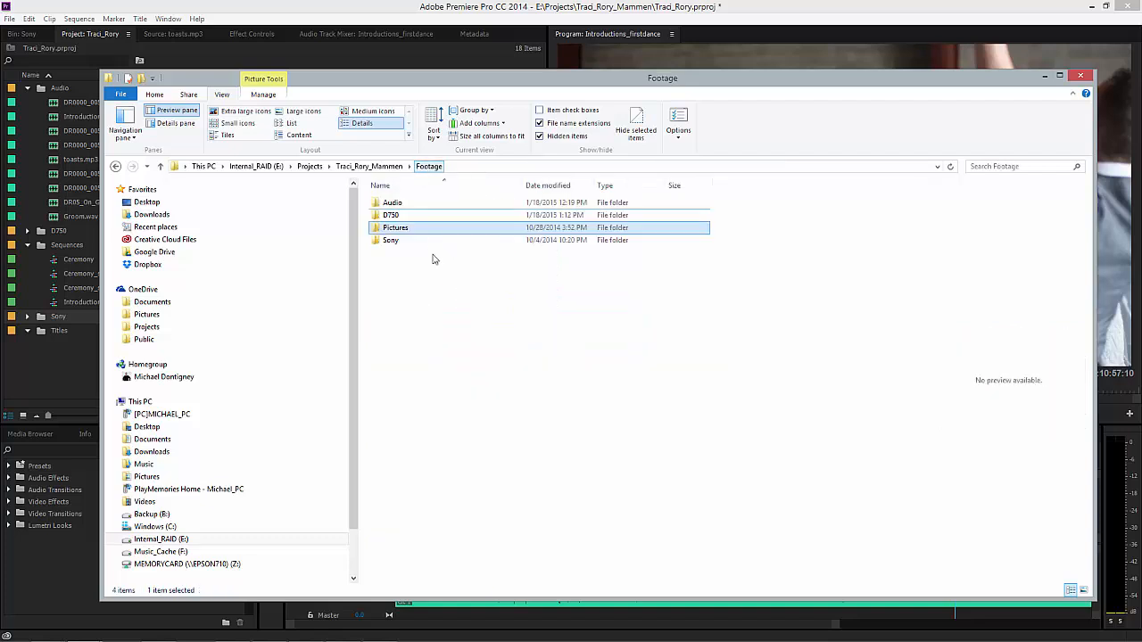
Browse the Sony footage in M4ROOT's CLIP folder, previewing C0001.MP4, C0017.MP4 and C0025.MP4, and return to Footage
double_click(389, 241)
double_click(395, 217)
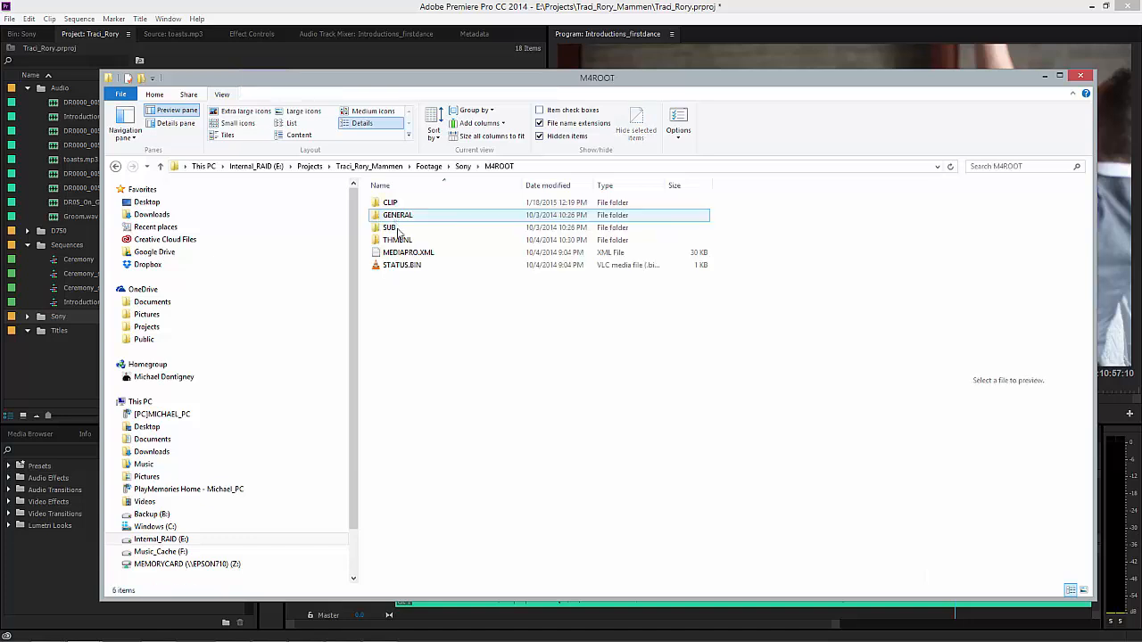
double_click(391, 204)
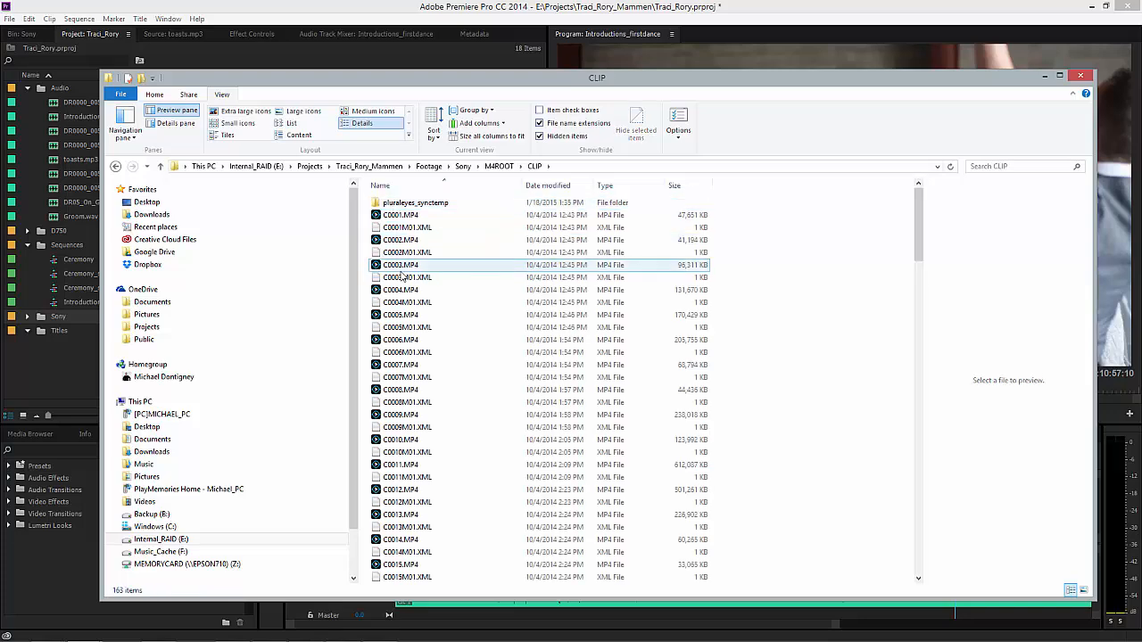
click(407, 217)
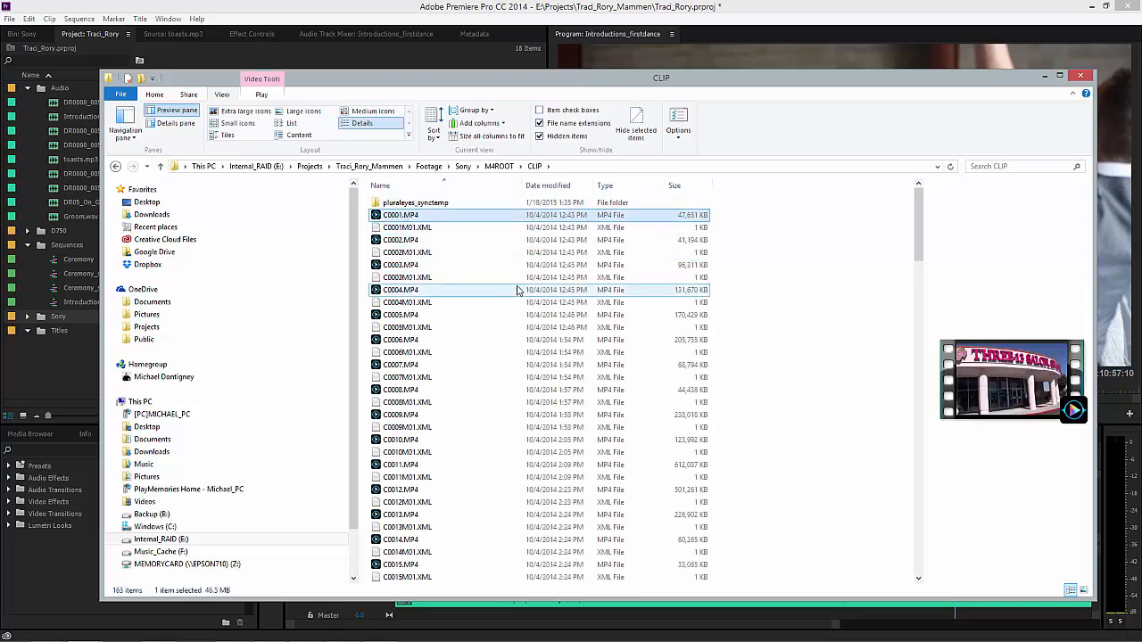
scroll(442, 429, down, 6)
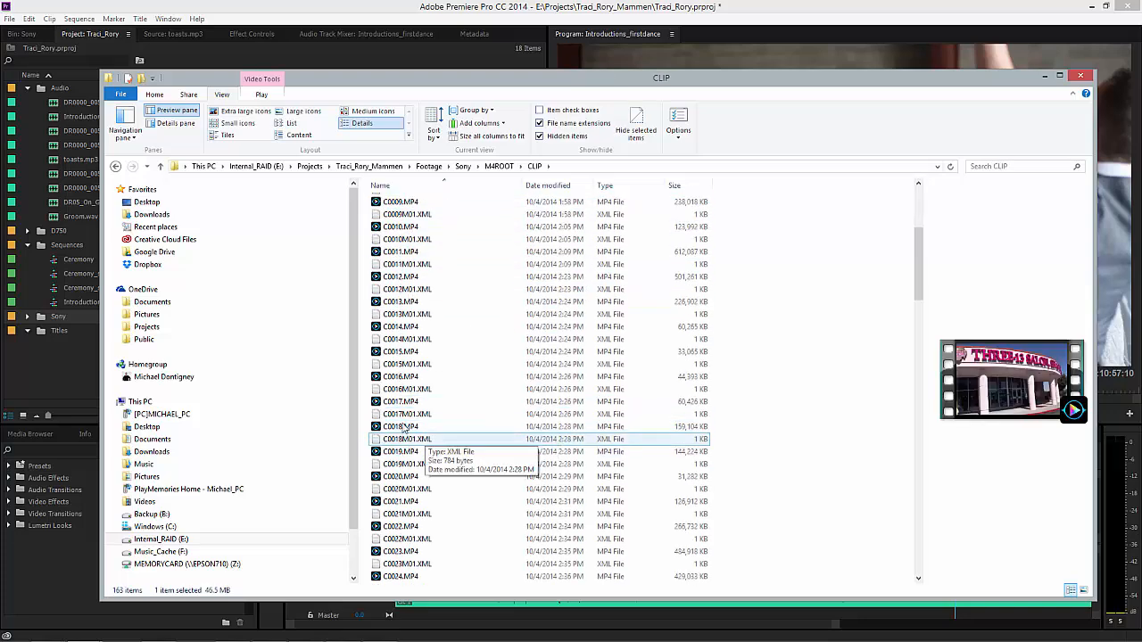
click(464, 401)
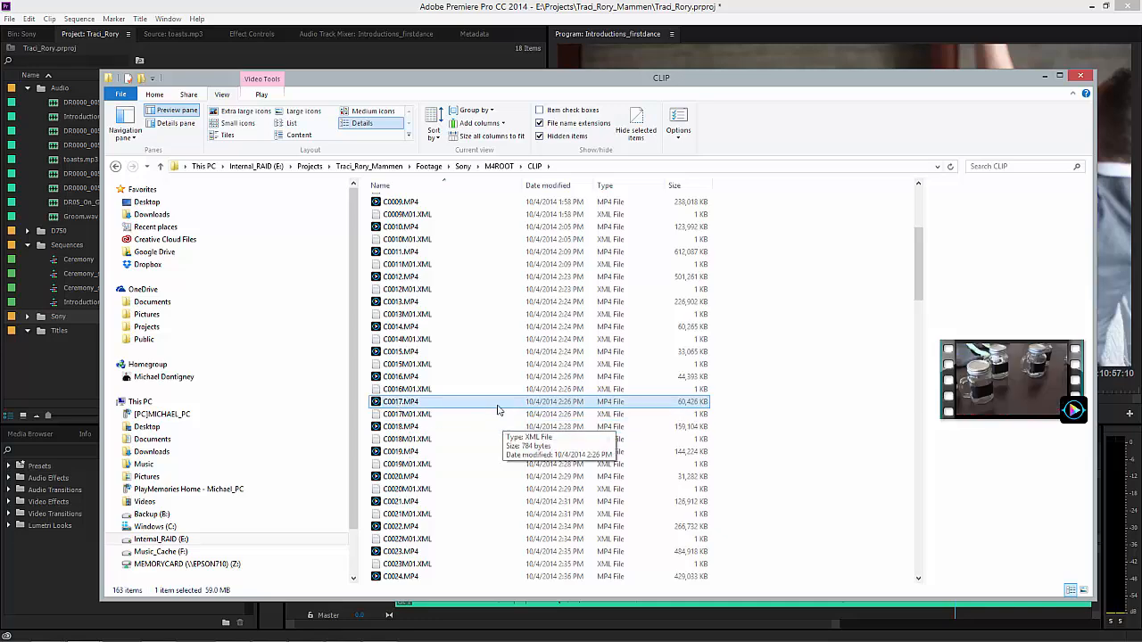
scroll(498, 411, down, 5)
click(519, 413)
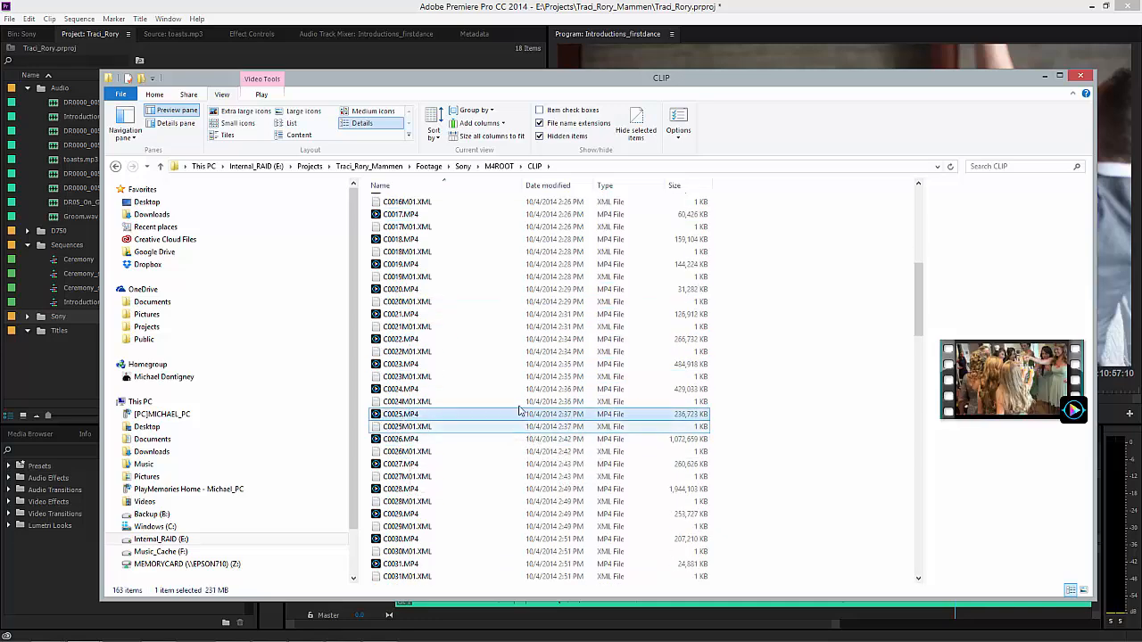
scroll(519, 410, up, 10)
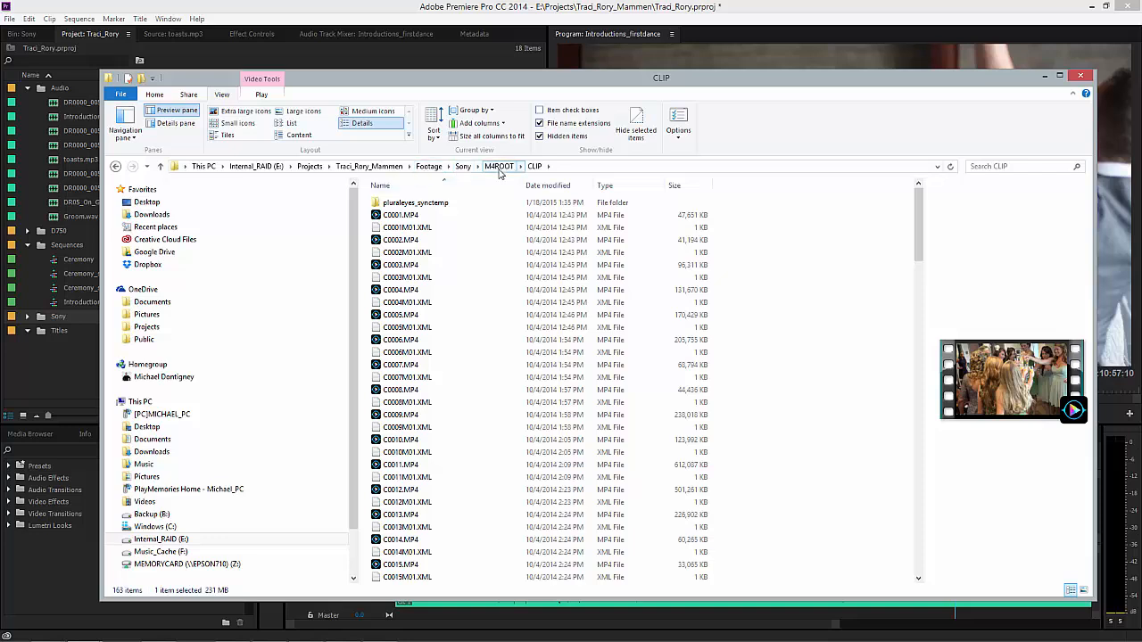
click(429, 166)
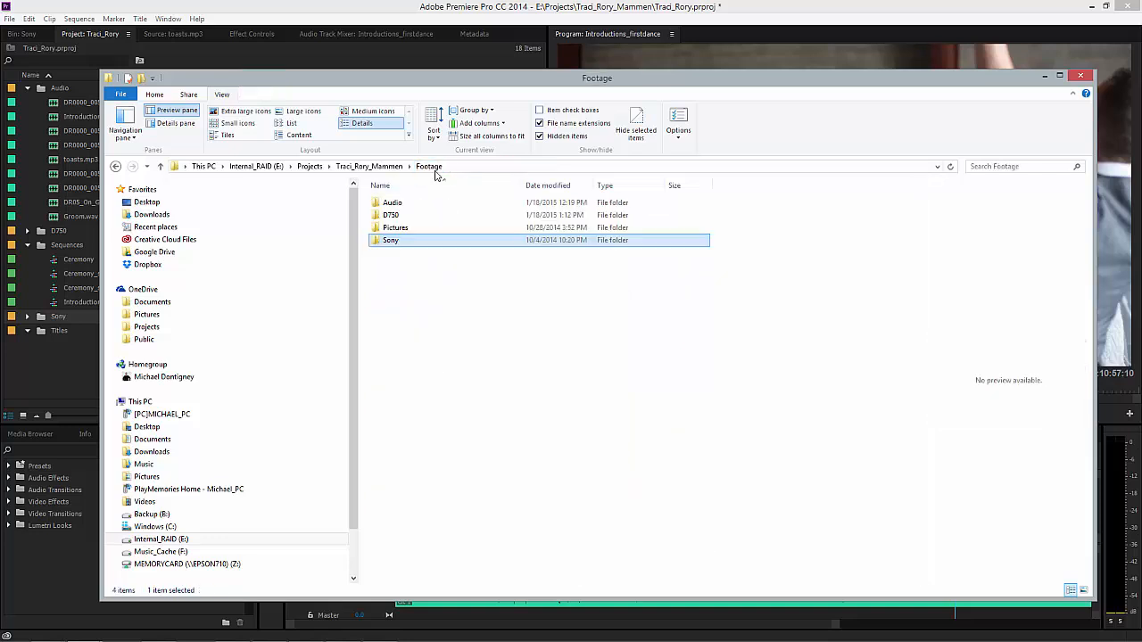
Compare the D750 footage folder with the project's bins, and close File Explorer to return to Premiere Pro
click(391, 219)
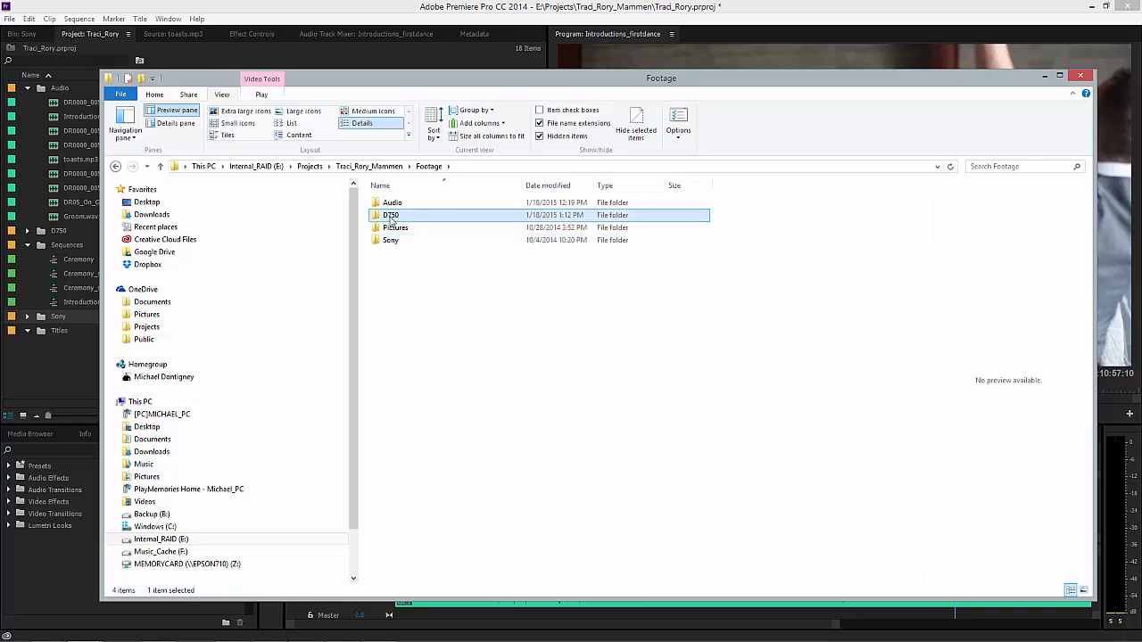
drag(398, 83, 513, 84)
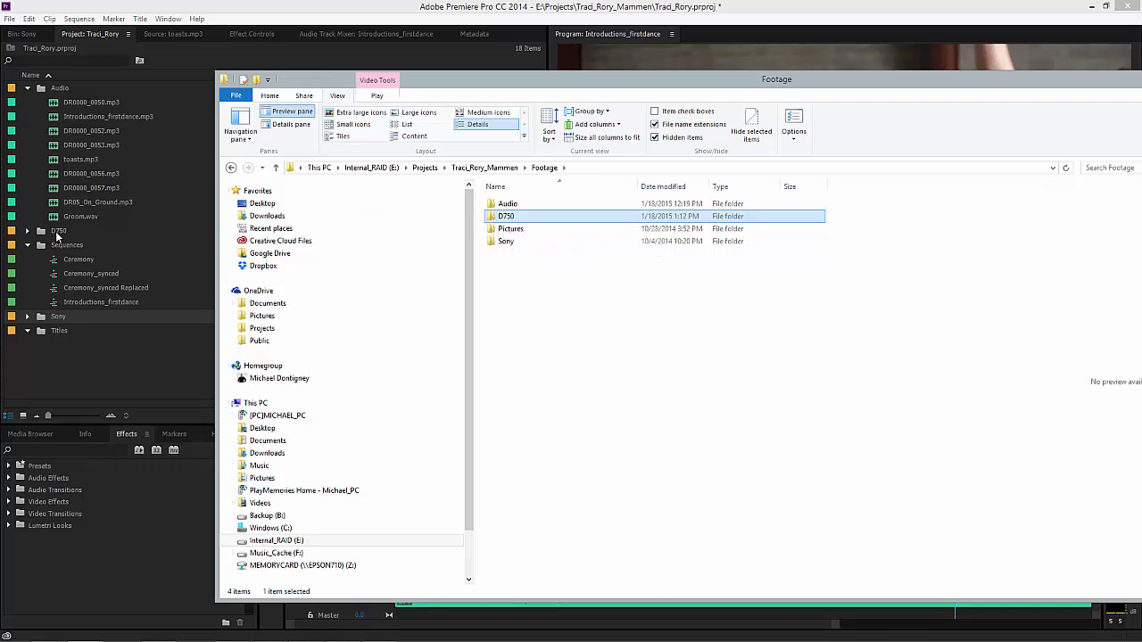
drag(1040, 83, 918, 84)
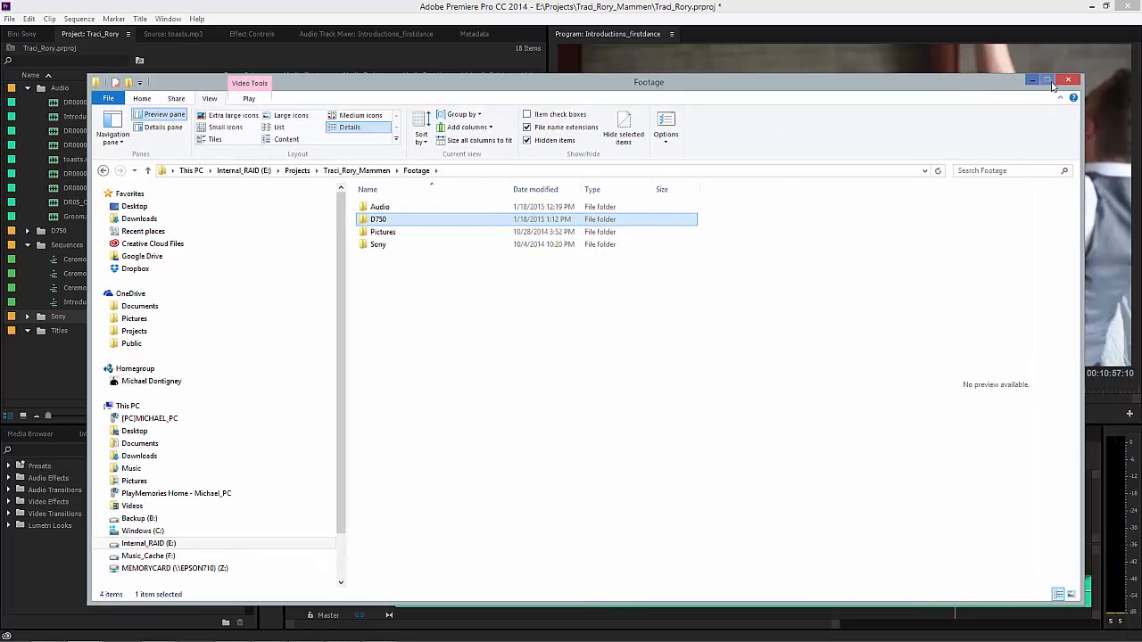
click(1062, 82)
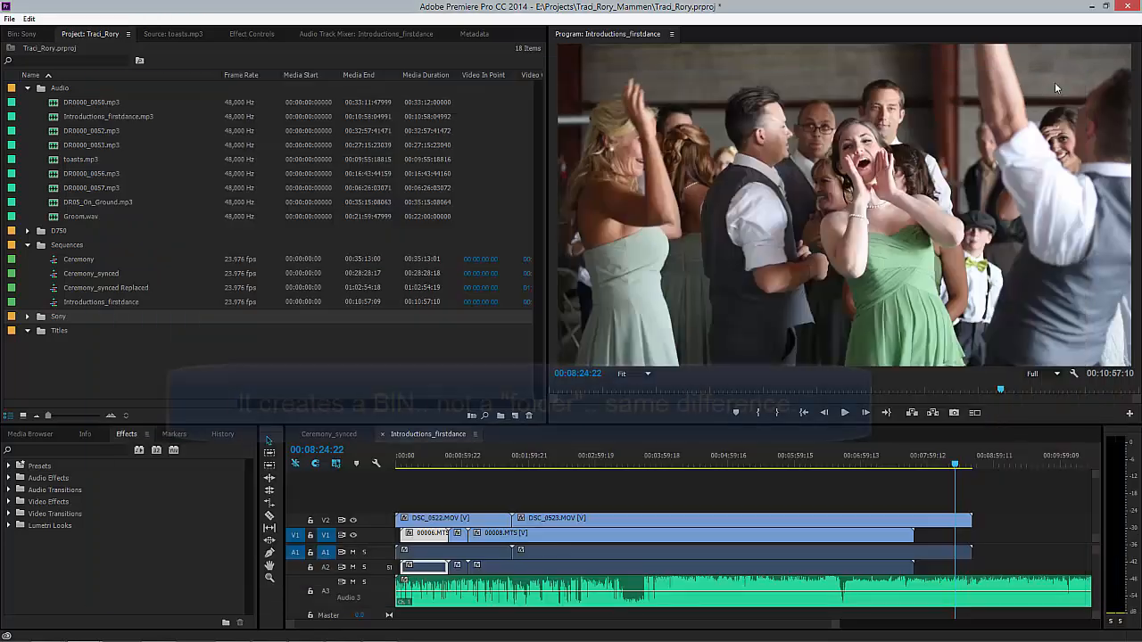
Expand the D750 bin in the project to view its clips, and collapse it again
click(55, 233)
click(27, 232)
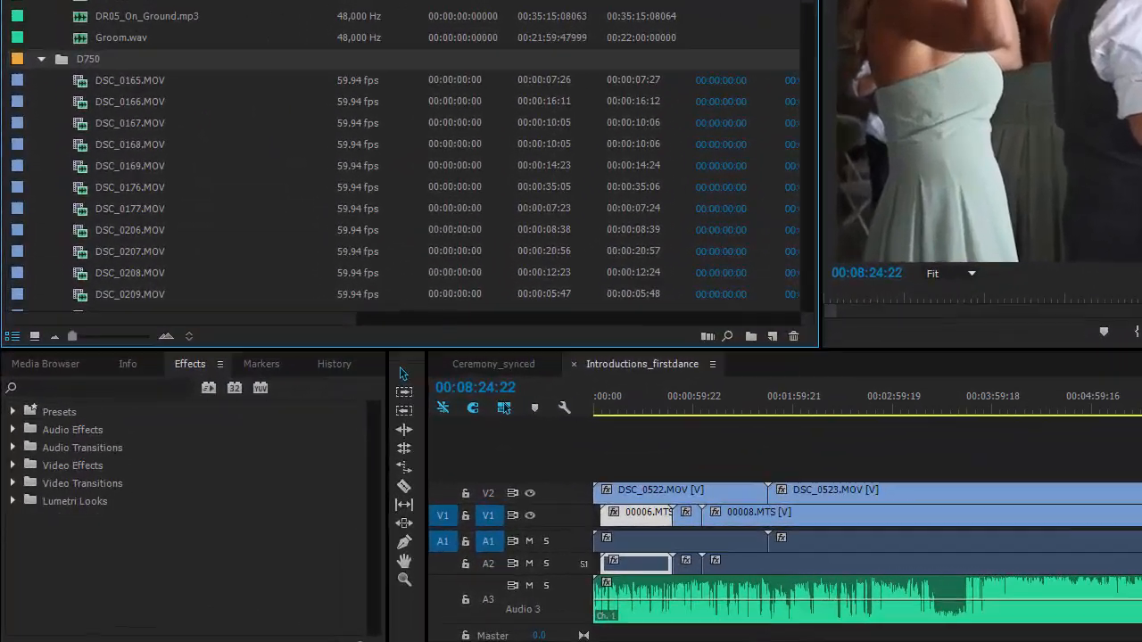
click(41, 58)
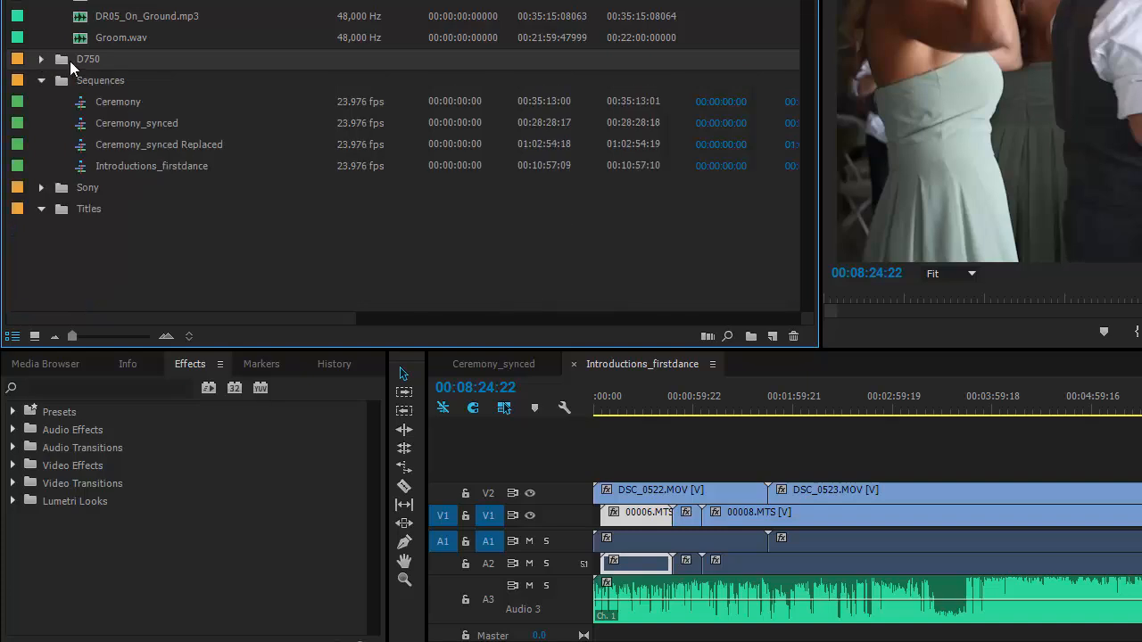
Open the D750 bin in its own window, check its list view, and set it back to thumbnail view
double_click(70, 60)
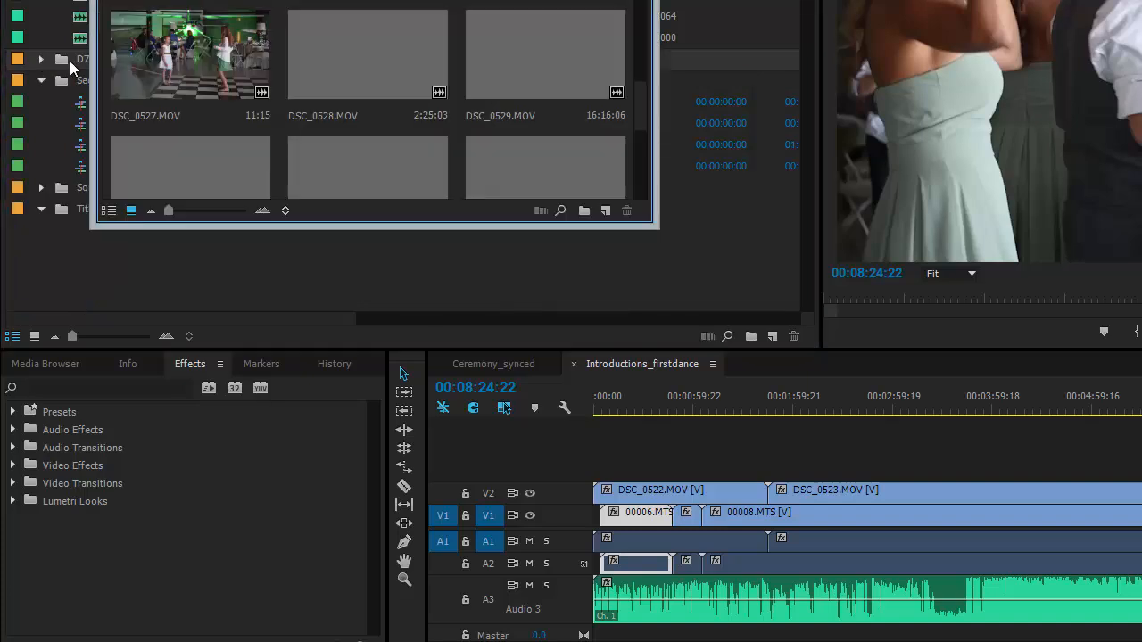
click(109, 212)
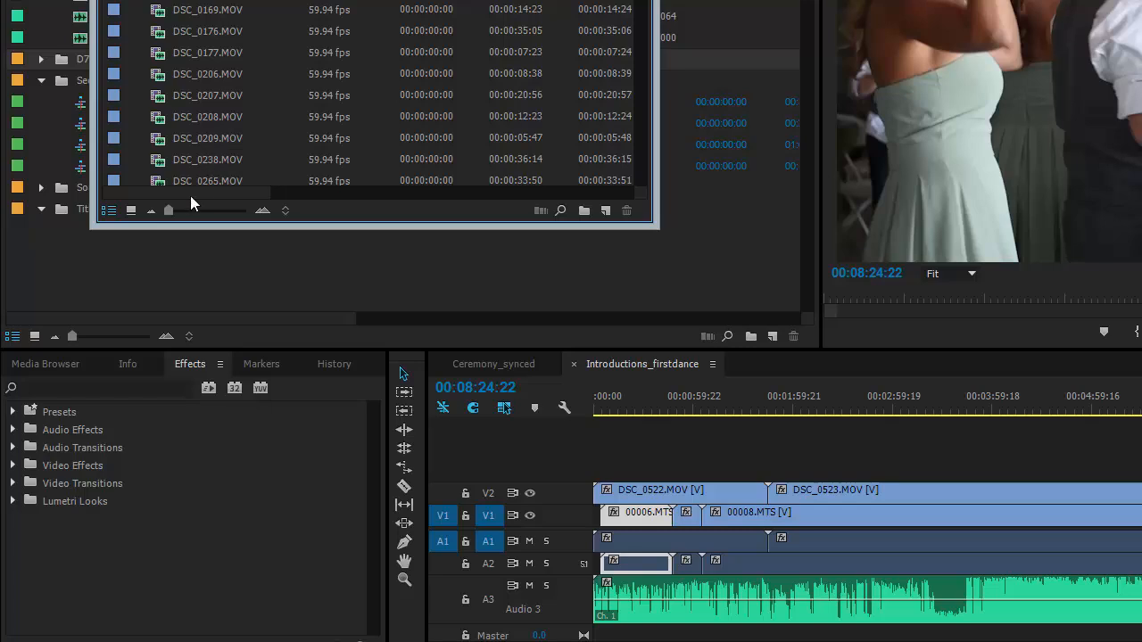
click(129, 214)
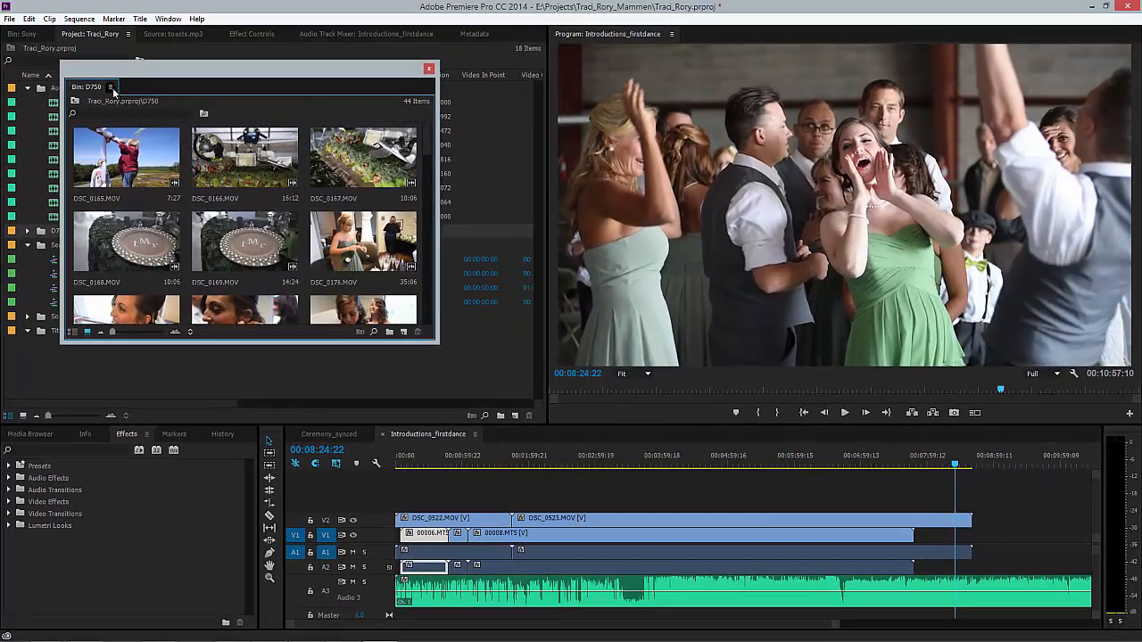
Dock the D750 bin beside the Sony bin, and locate and select DSC_0535.MOV among its clips
drag(113, 91, 94, 41)
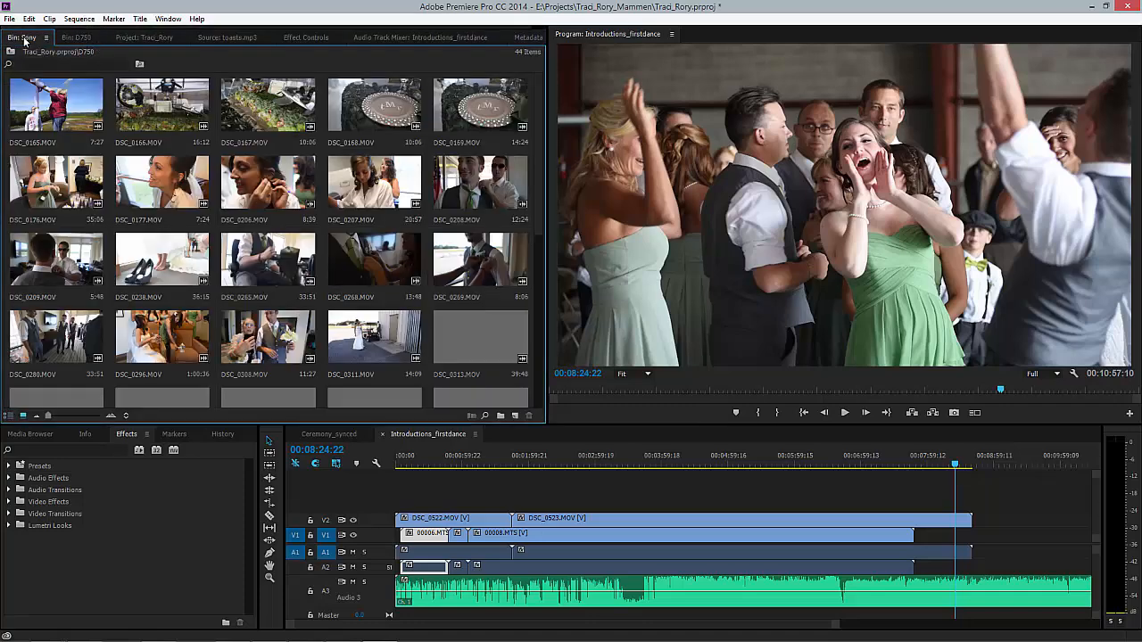
click(77, 38)
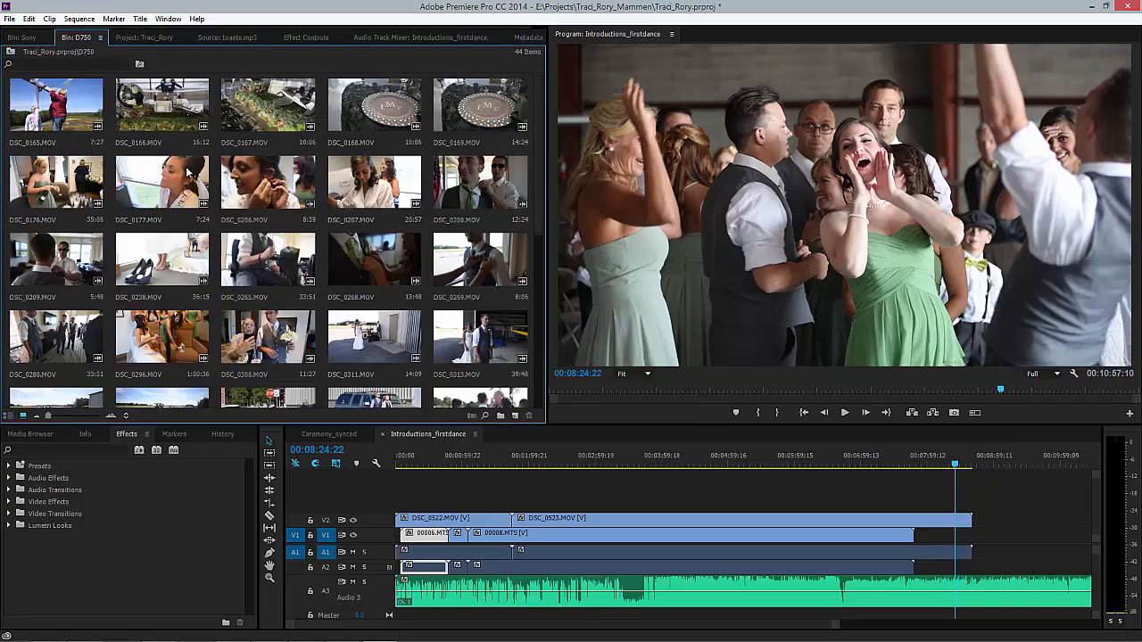
scroll(215, 191, down, 4)
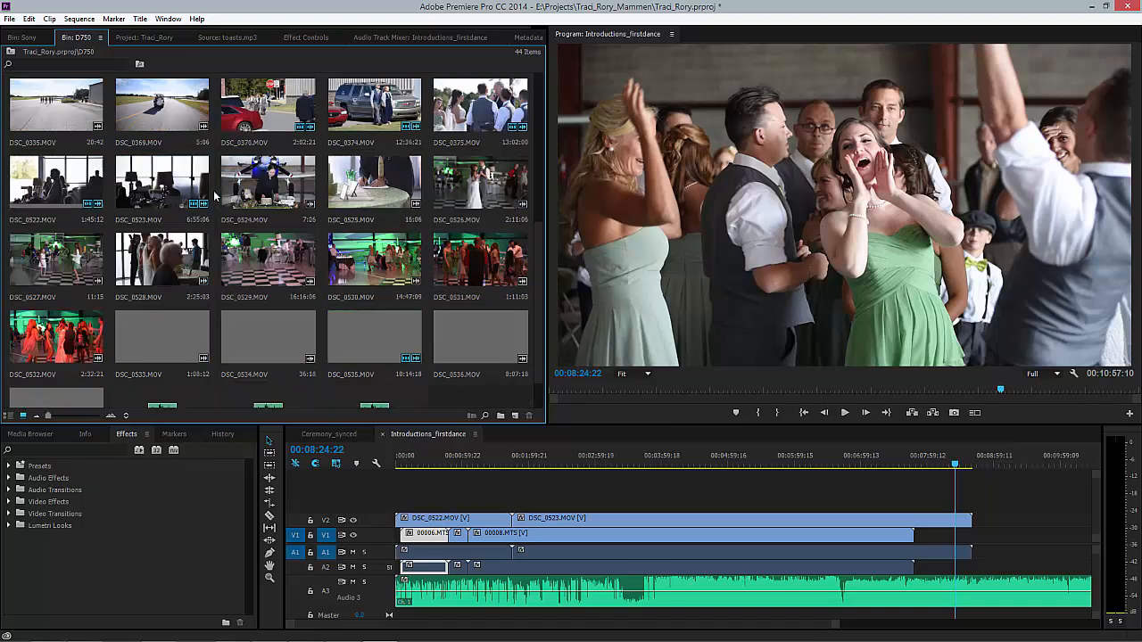
scroll(214, 191, down, 1)
scroll(214, 192, up, 2)
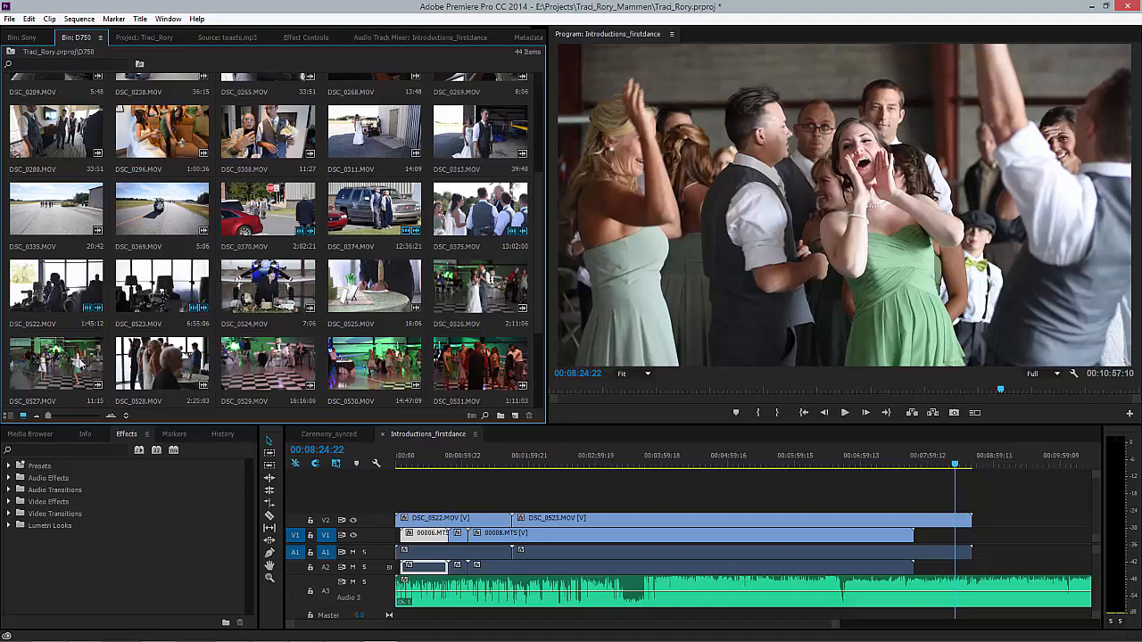
scroll(285, 289, down, 1)
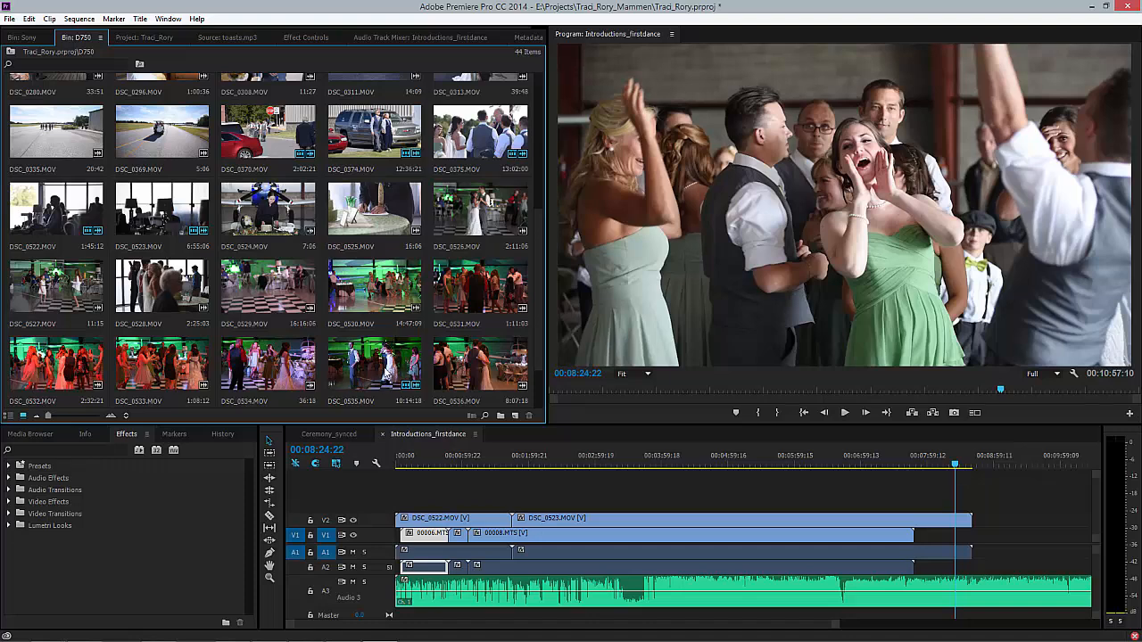
click(384, 376)
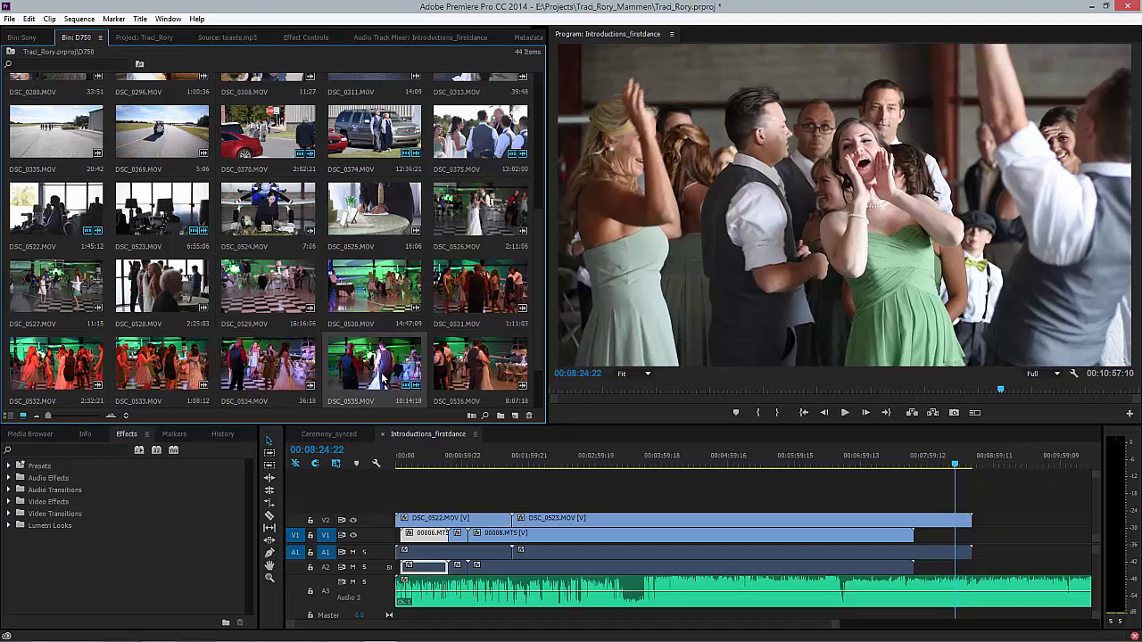
Create a sequence named Toasts in the project's Sequences bin using the DSLR 1080p24 preset
click(169, 39)
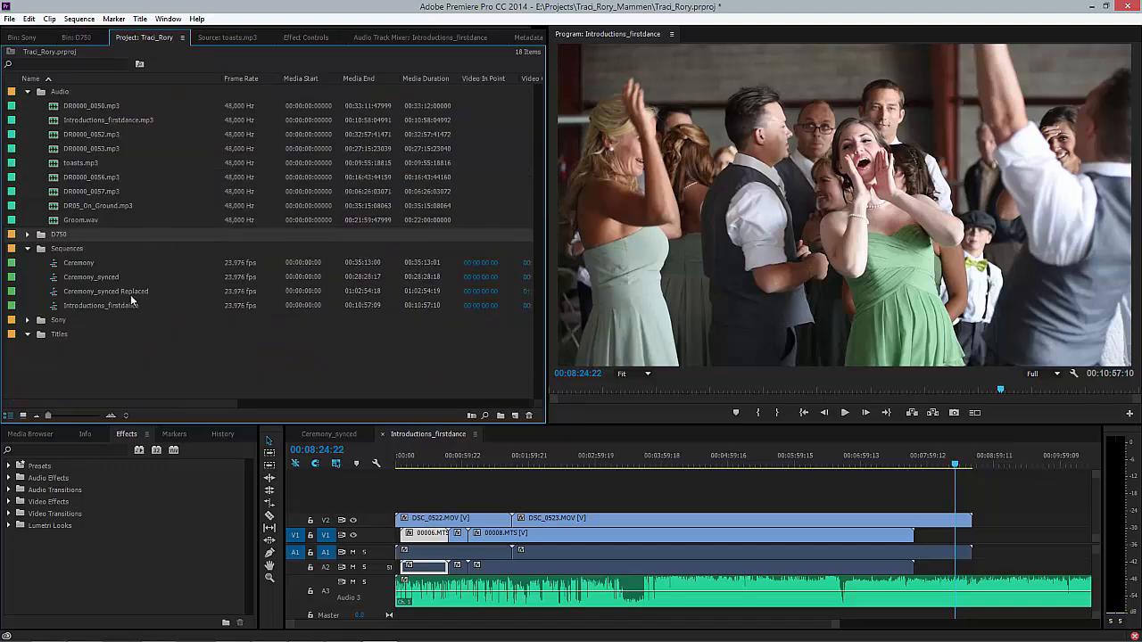
click(67, 252)
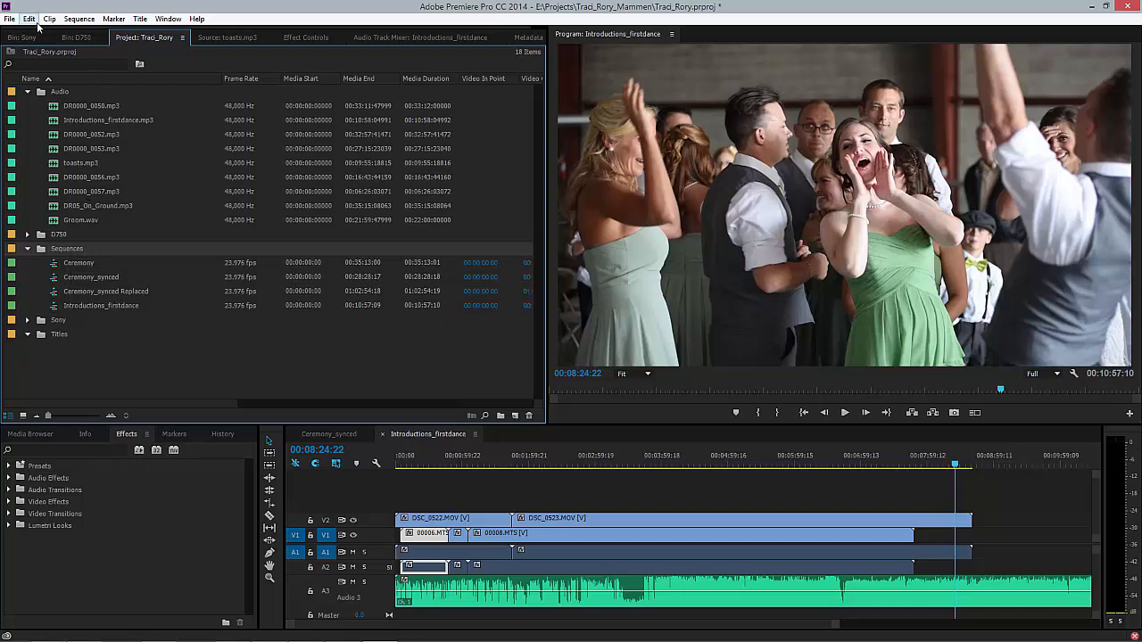
click(66, 263)
click(58, 251)
click(10, 19)
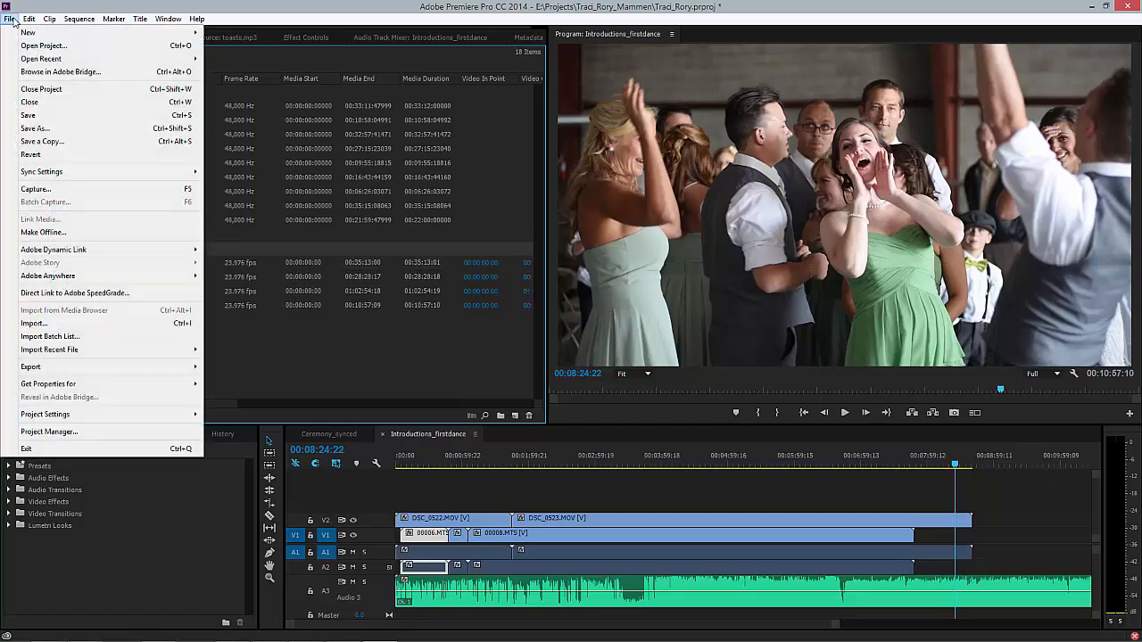
mouse_move(27, 33)
click(228, 46)
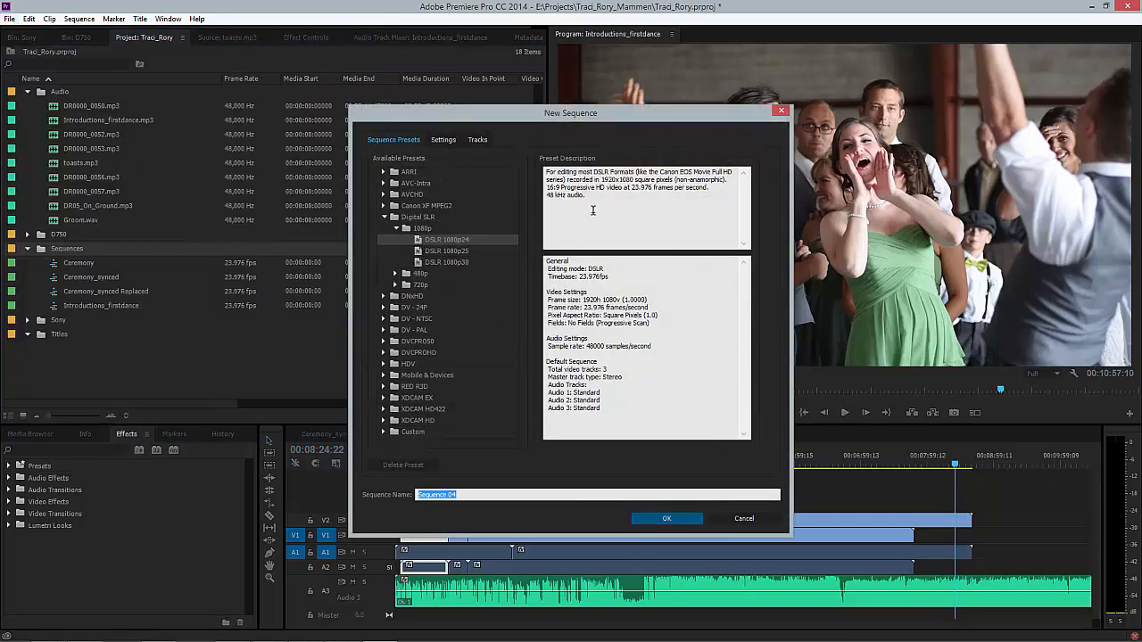
click(448, 241)
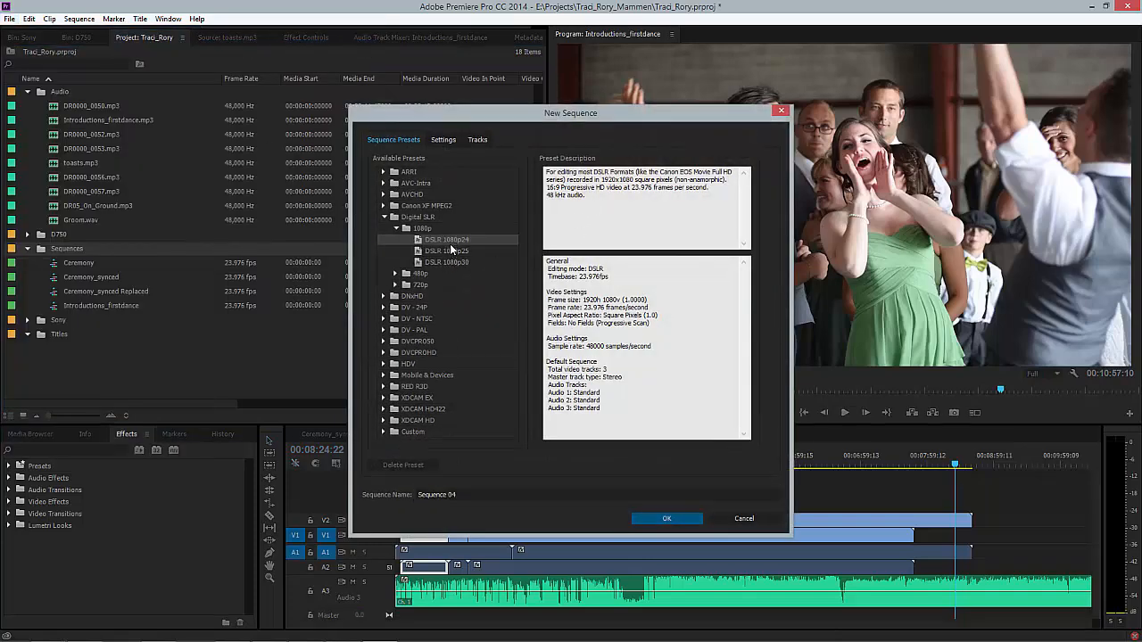
click(453, 252)
click(455, 240)
click(453, 497)
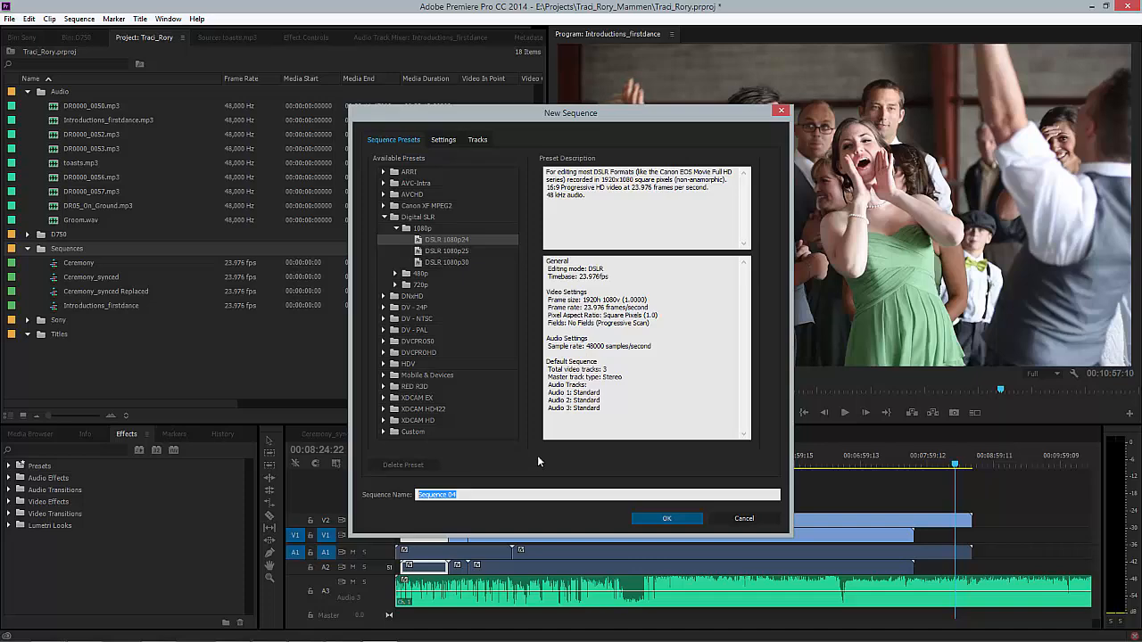
text(Toasts)
key(Return)
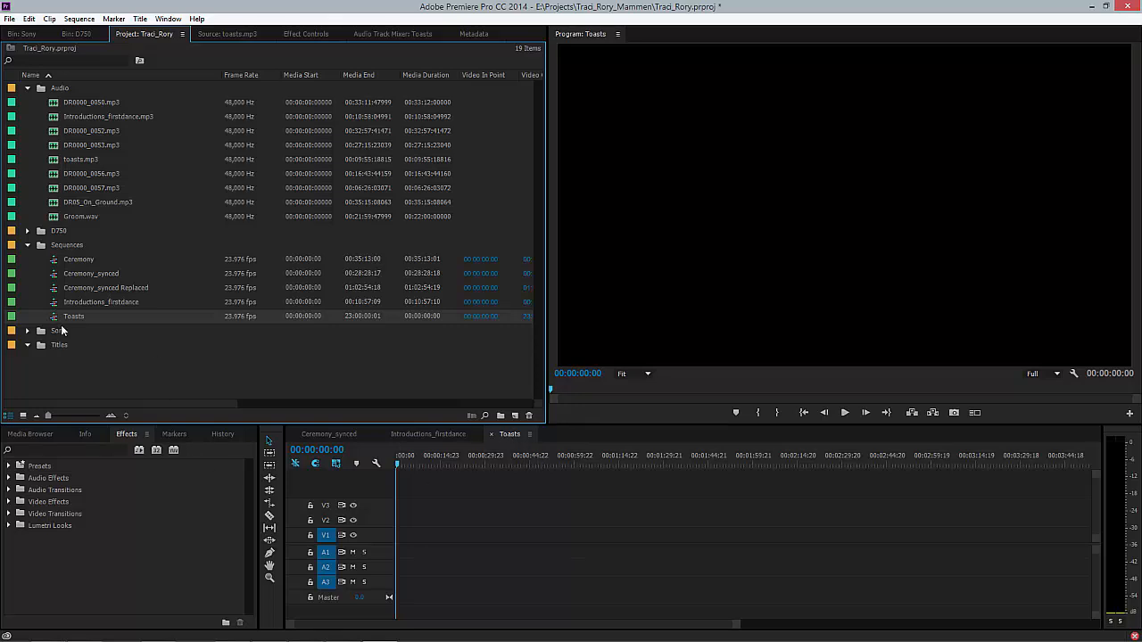
click(410, 529)
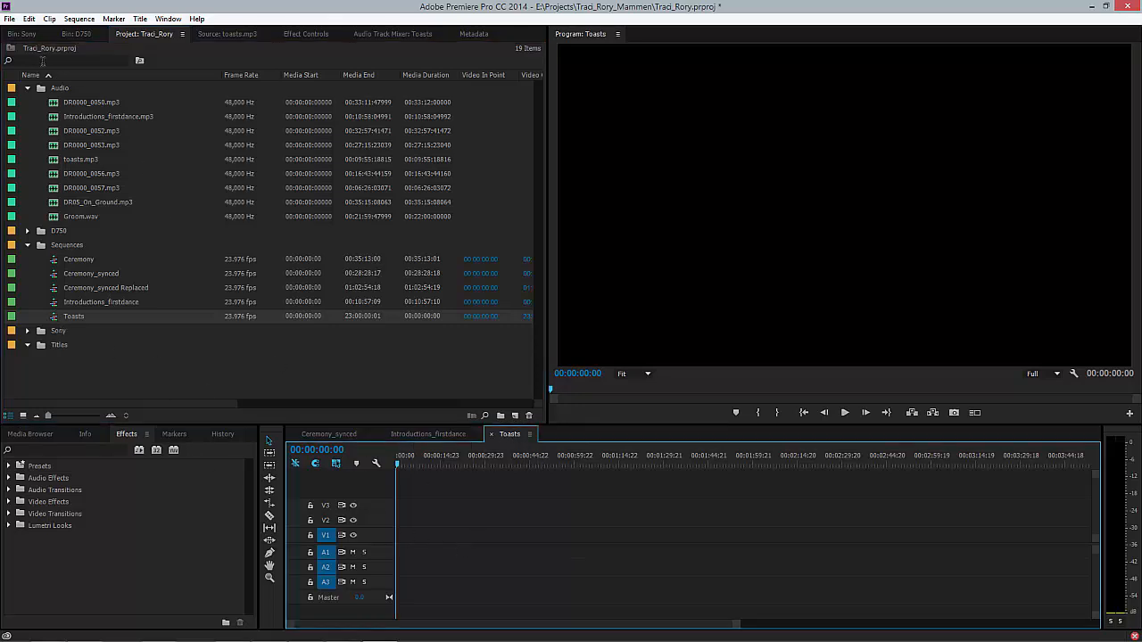
Load C0076.MP4 from the Sony bin into the Source monitor and play it briefly from 00:01:48:17
click(32, 34)
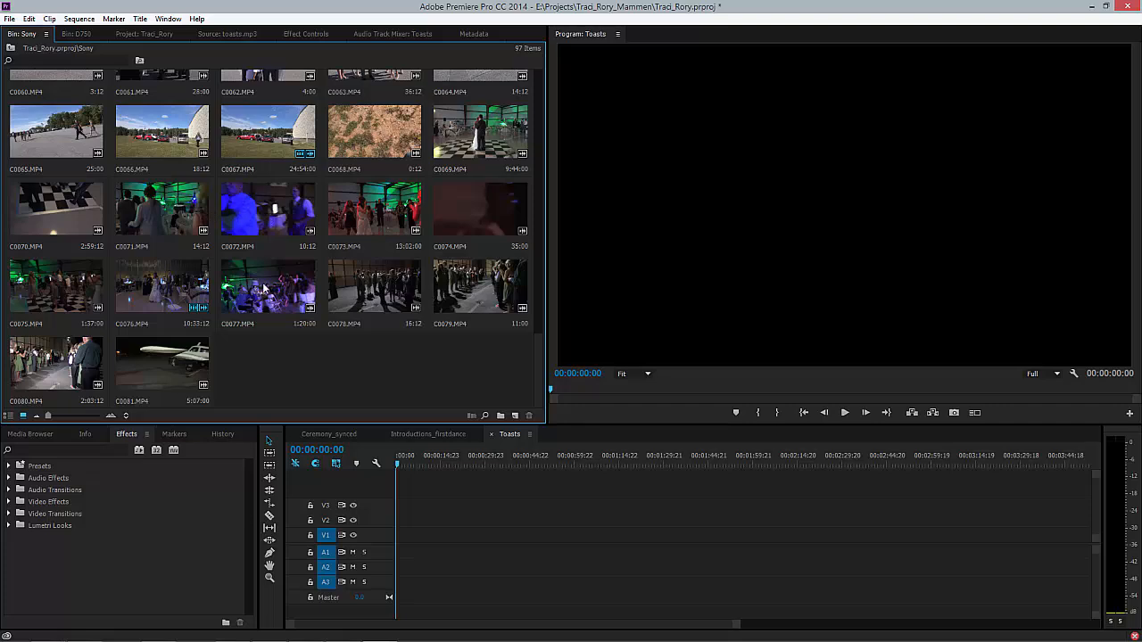
double_click(159, 287)
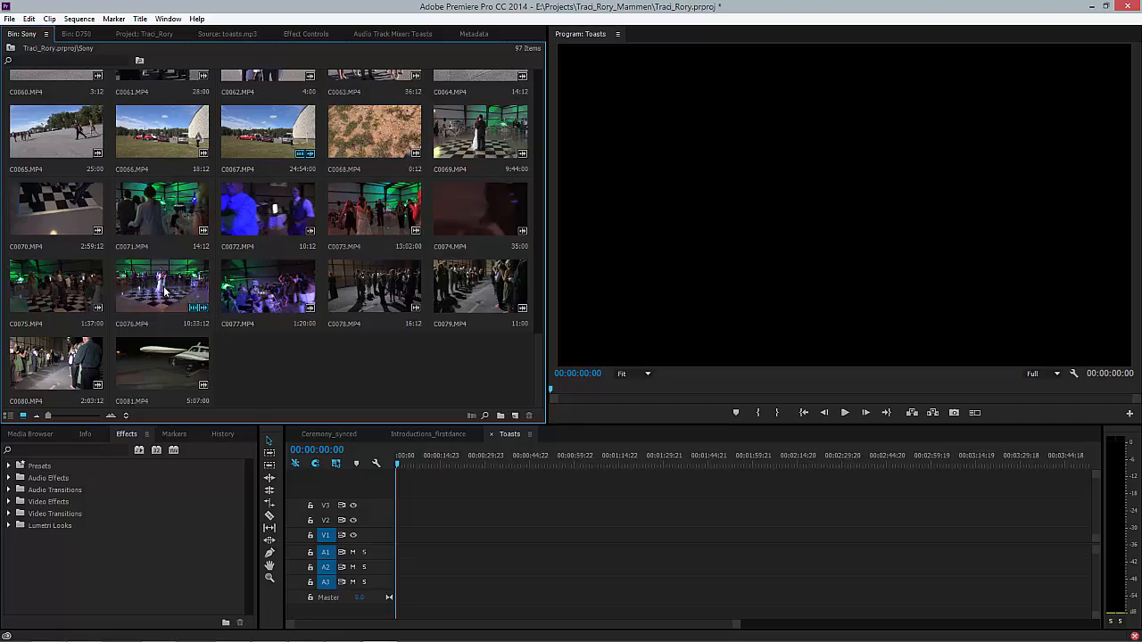
click(32, 390)
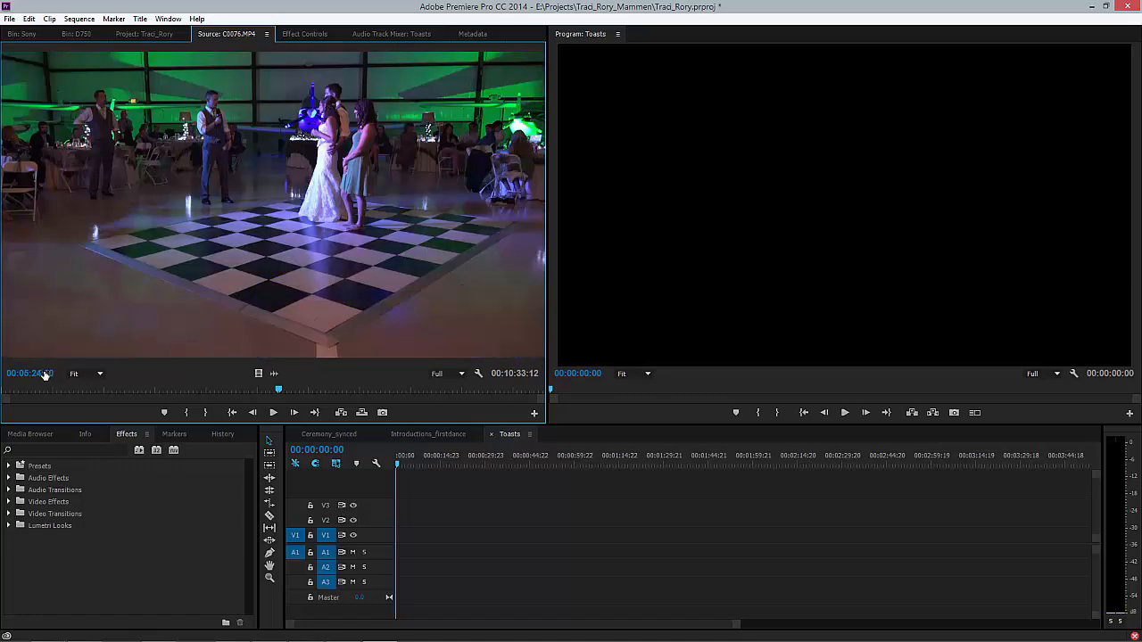
click(93, 390)
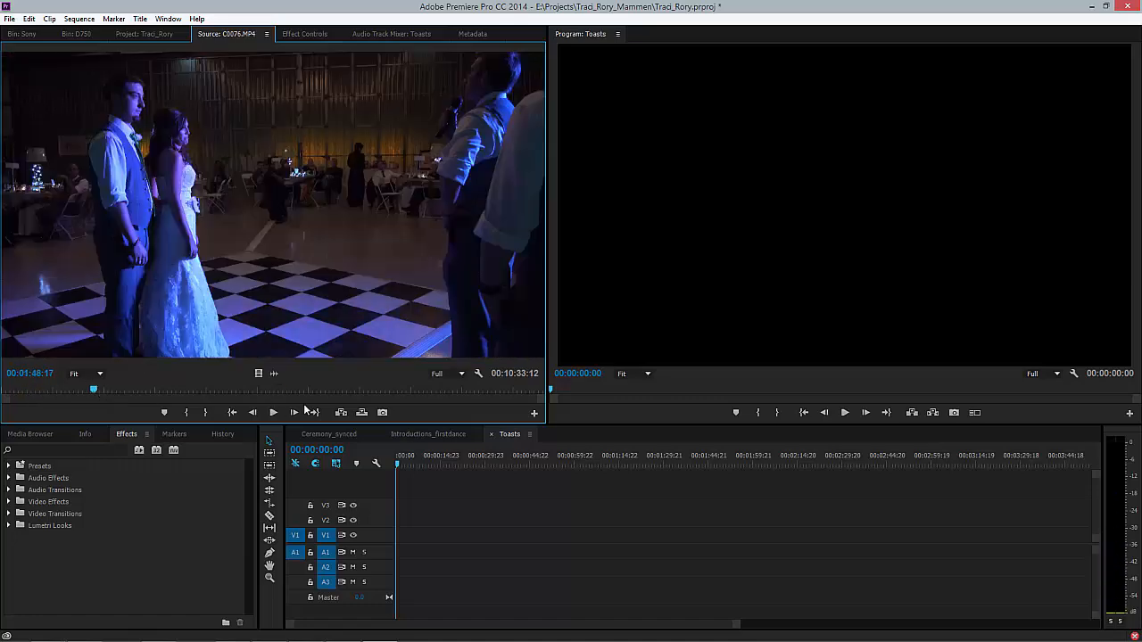
click(273, 412)
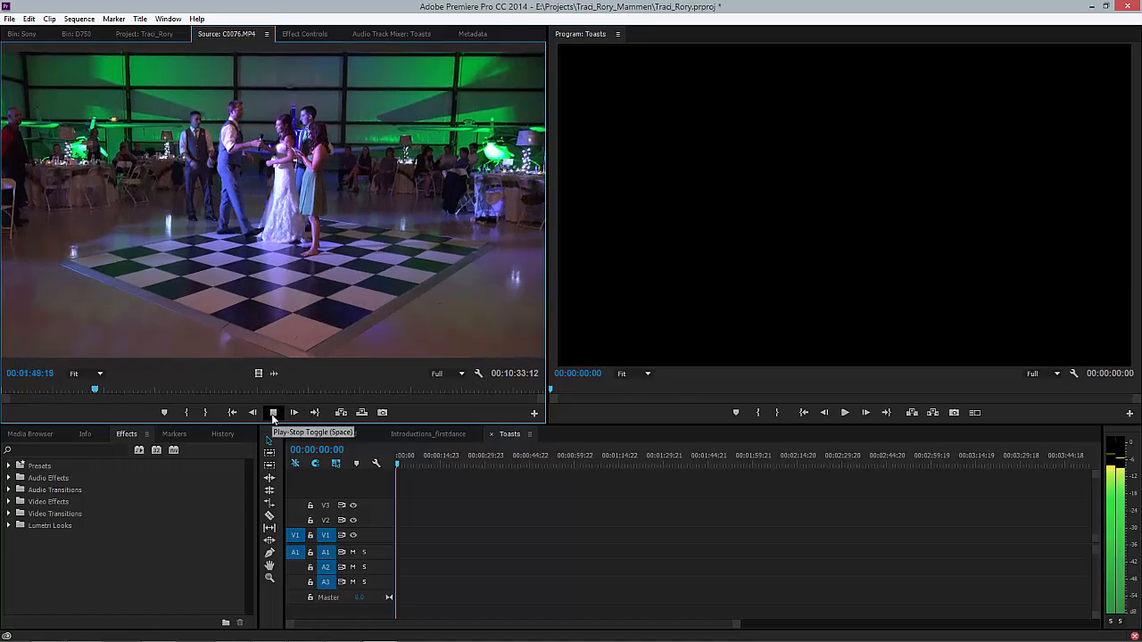
click(273, 416)
Place C0076.MP4 at the start of V1 and A1 in the Toasts sequence, keeping the existing sequence settings
drag(308, 282, 401, 548)
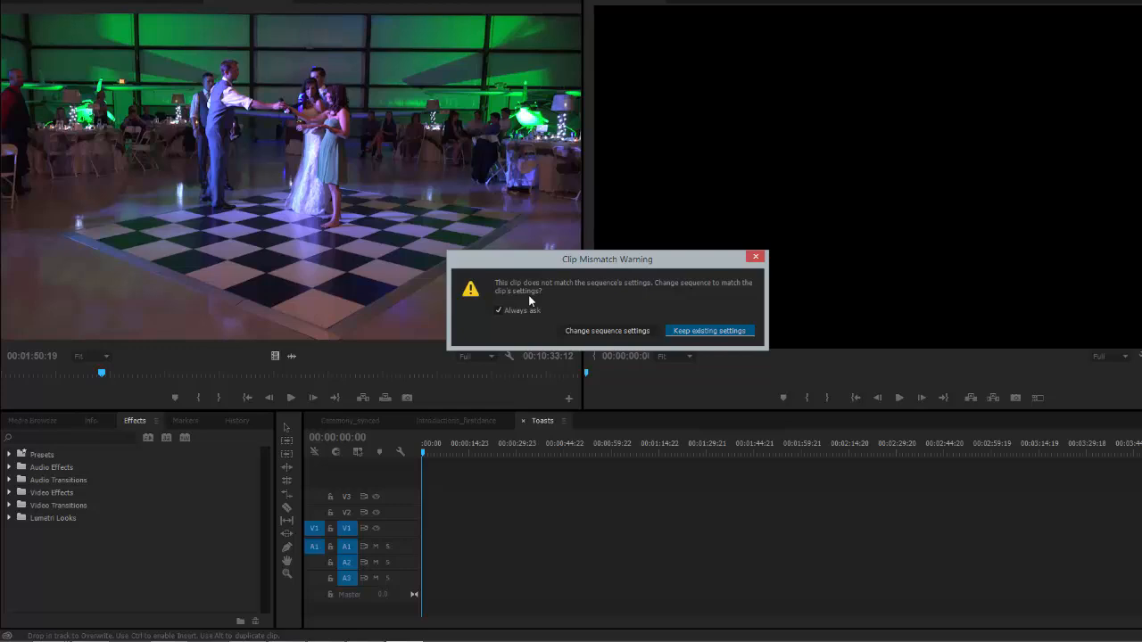
click(727, 331)
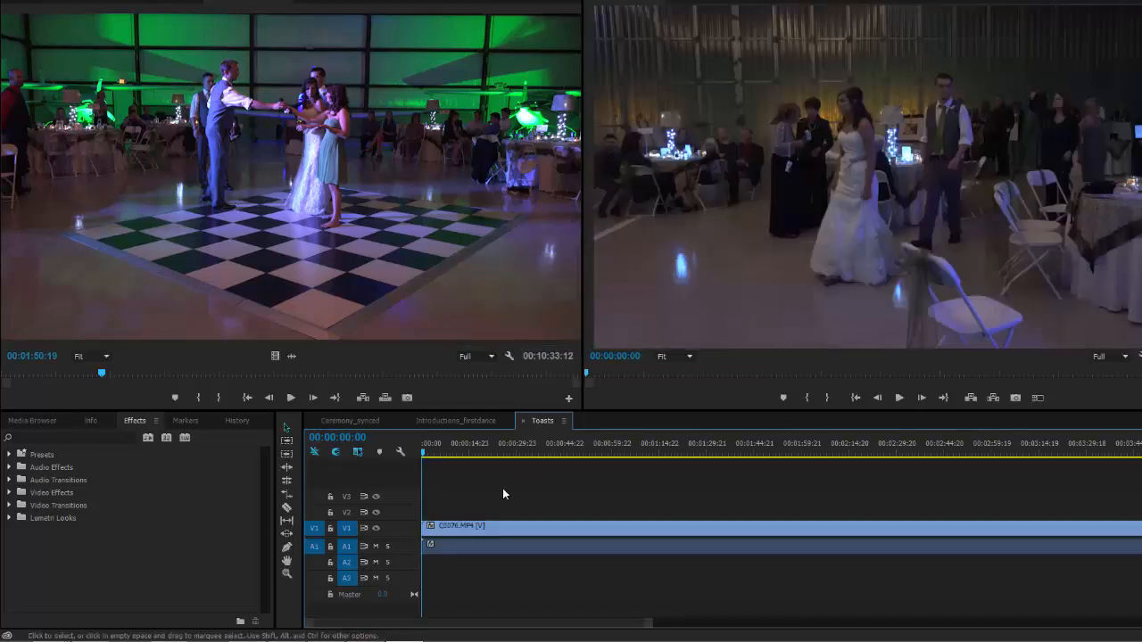
drag(448, 457, 458, 457)
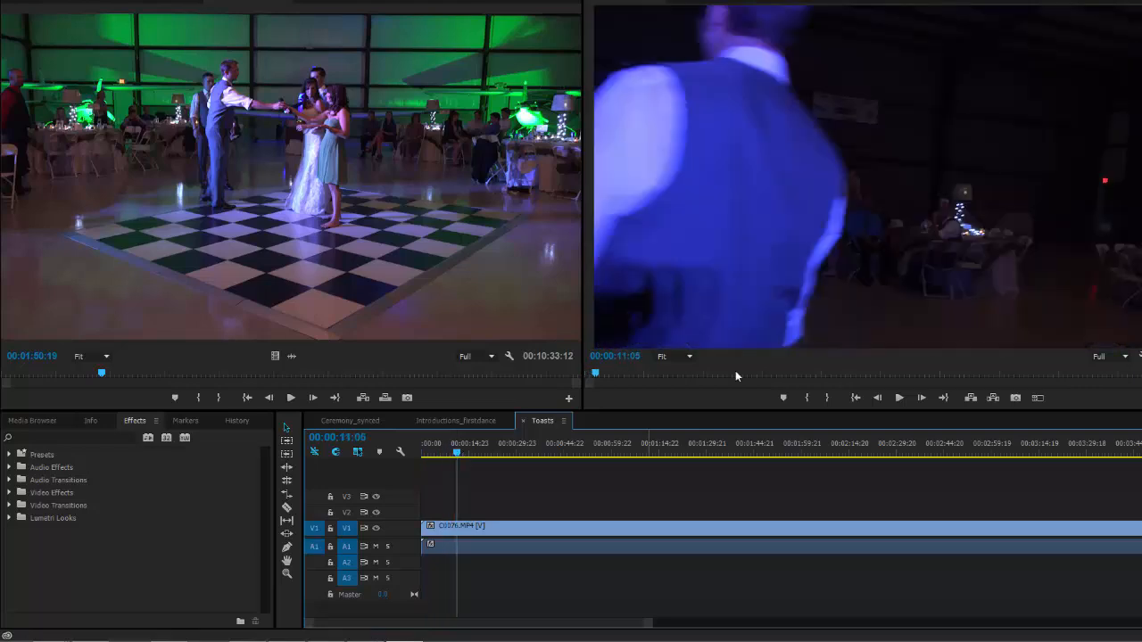
Check the Scale to Frame Size option of the C0076.MP4 clip in the timeline, and view another frame
right_click(532, 527)
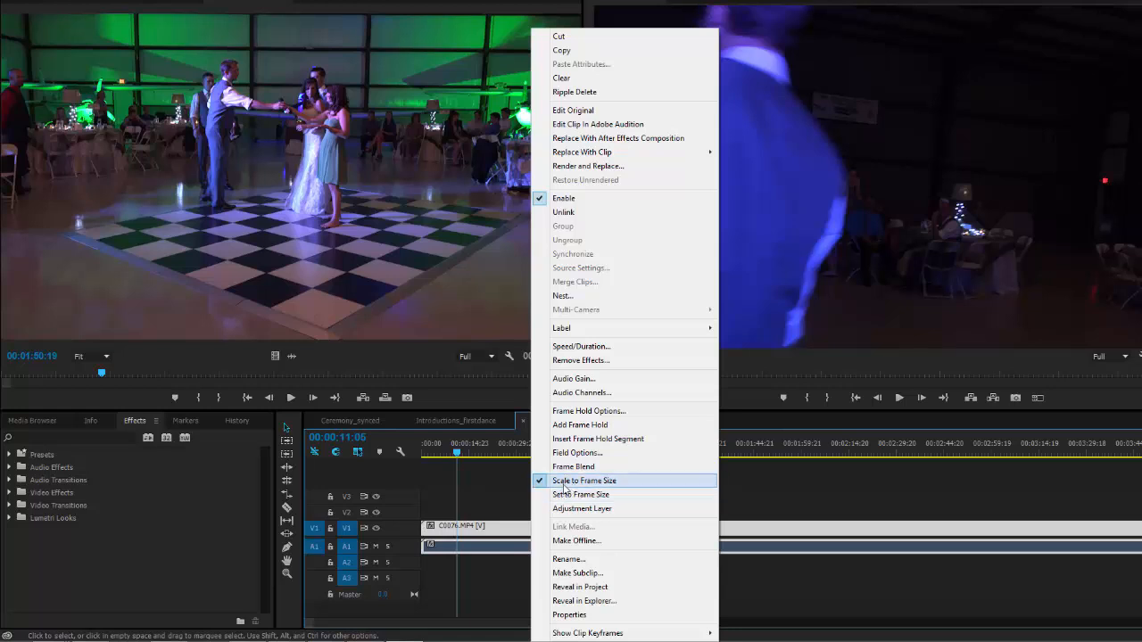
click(576, 481)
mouse_move(456, 455)
mouse_down()
mouse_move(446, 454)
mouse_move(475, 454)
mouse_up()
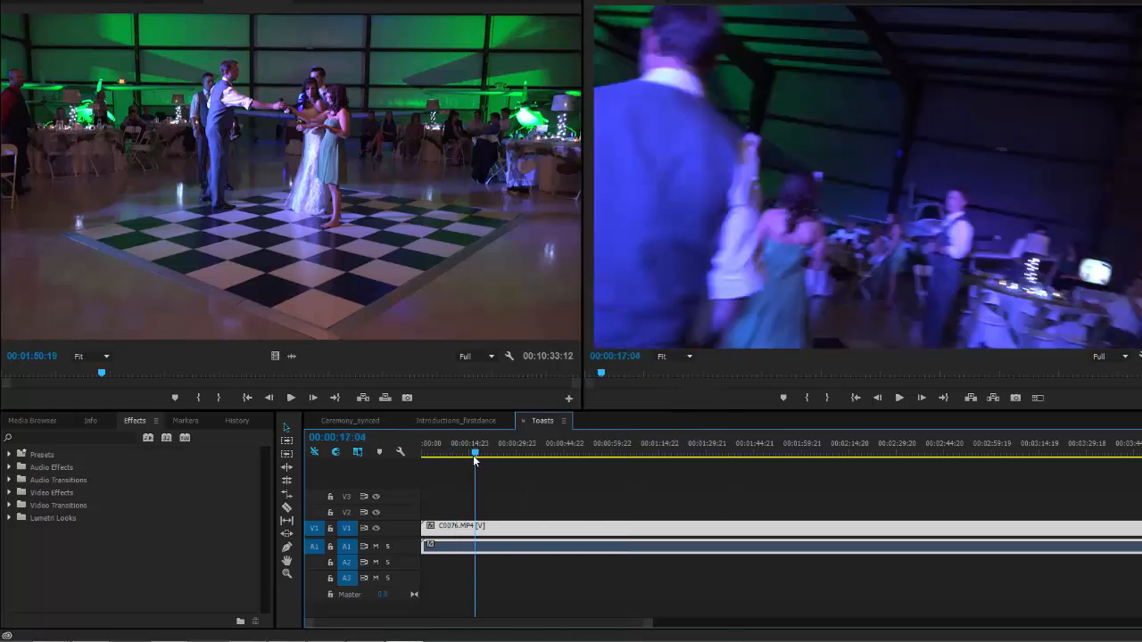
Check the Default scale to frame size option in the General preferences, and close the preferences
click(11, 1)
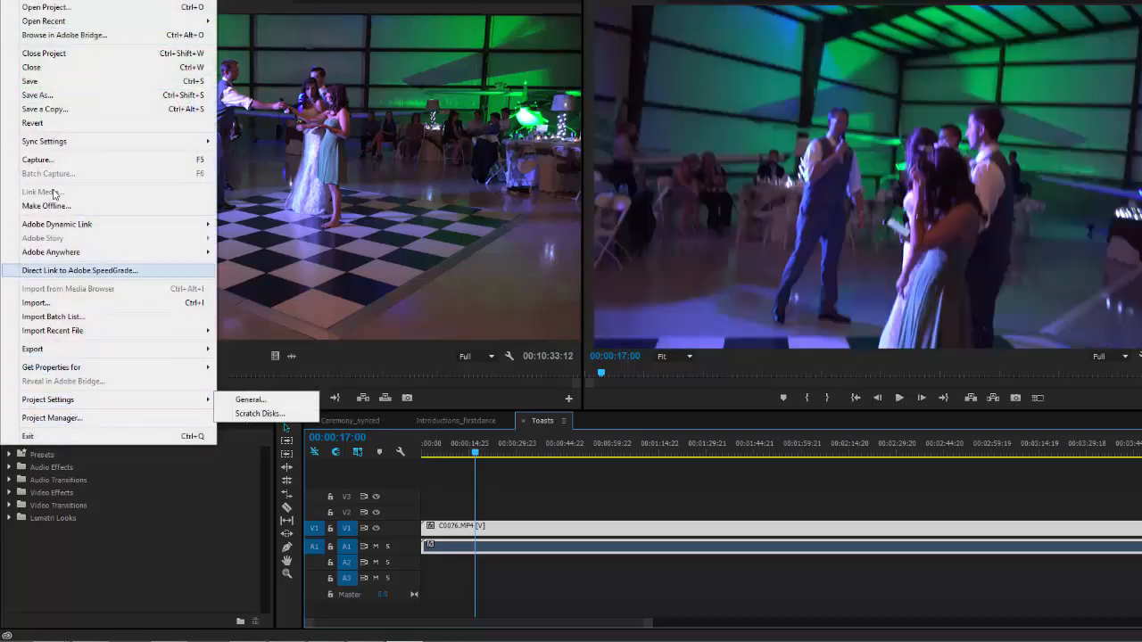
mouse_move(51, 1)
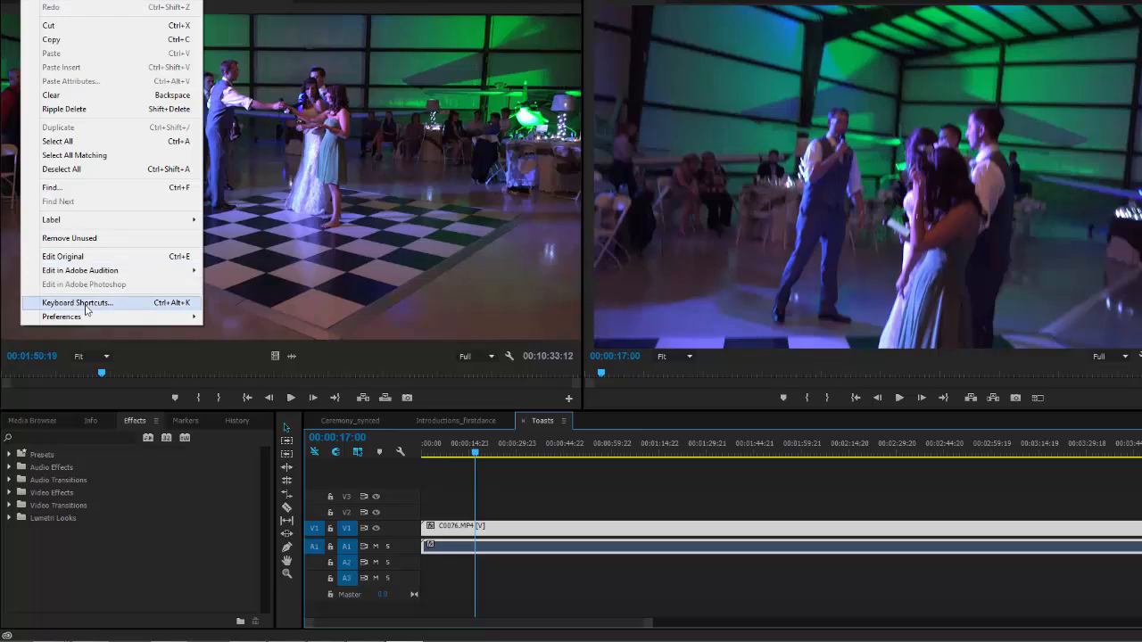
mouse_move(89, 319)
click(234, 320)
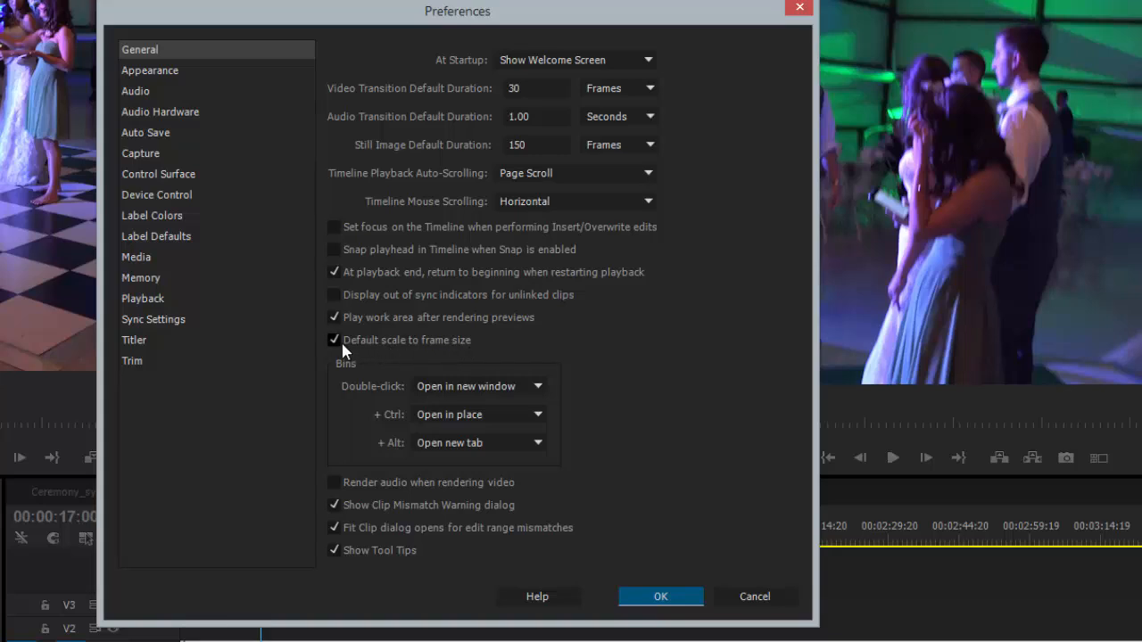
click(676, 602)
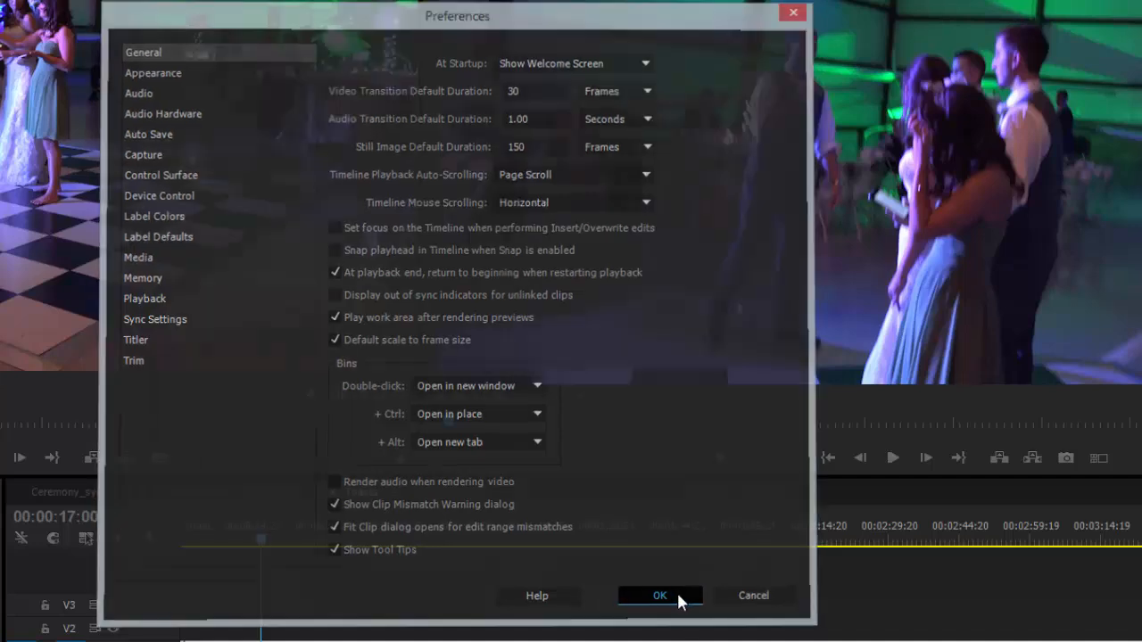
Preview frames near the start of the Toasts sequence, and play it briefly from 00:00:33:09
drag(262, 540, 253, 540)
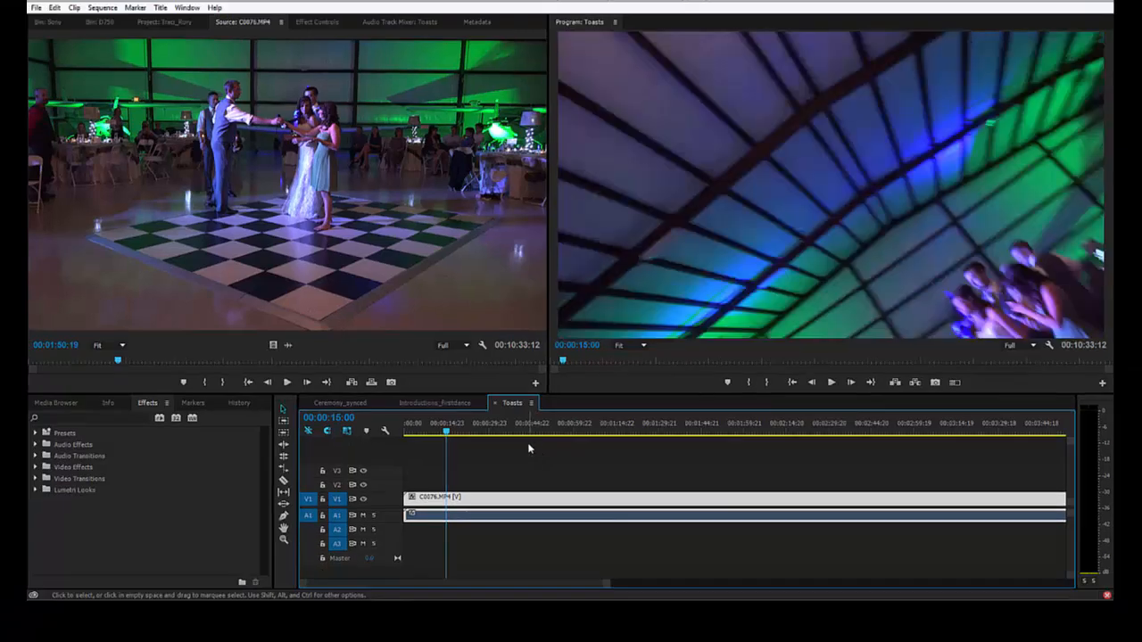
click(433, 431)
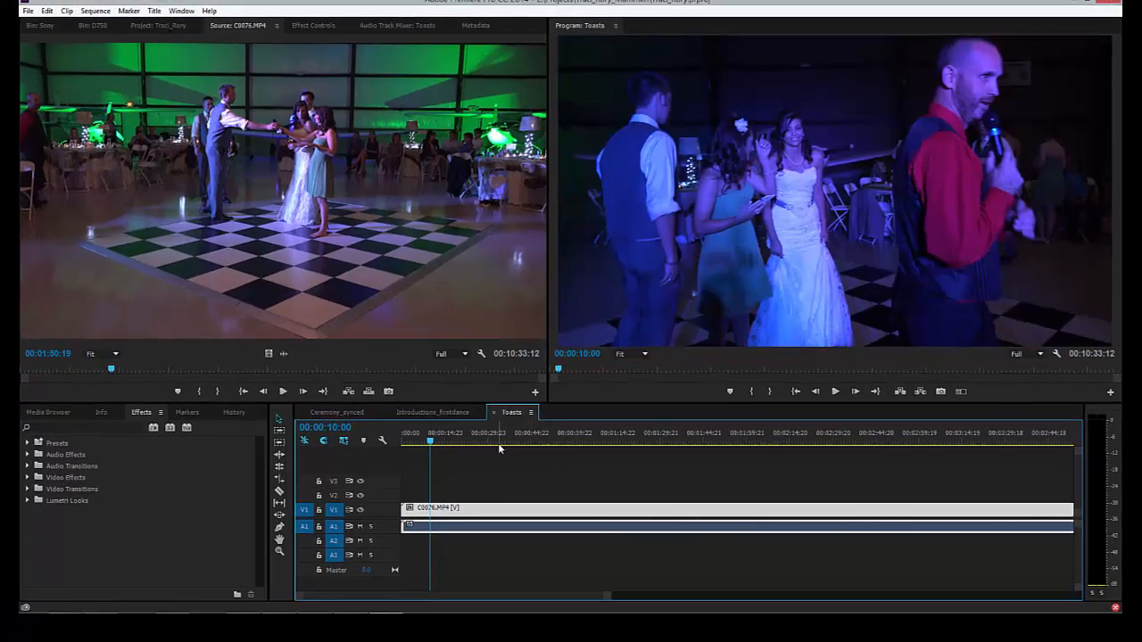
click(498, 441)
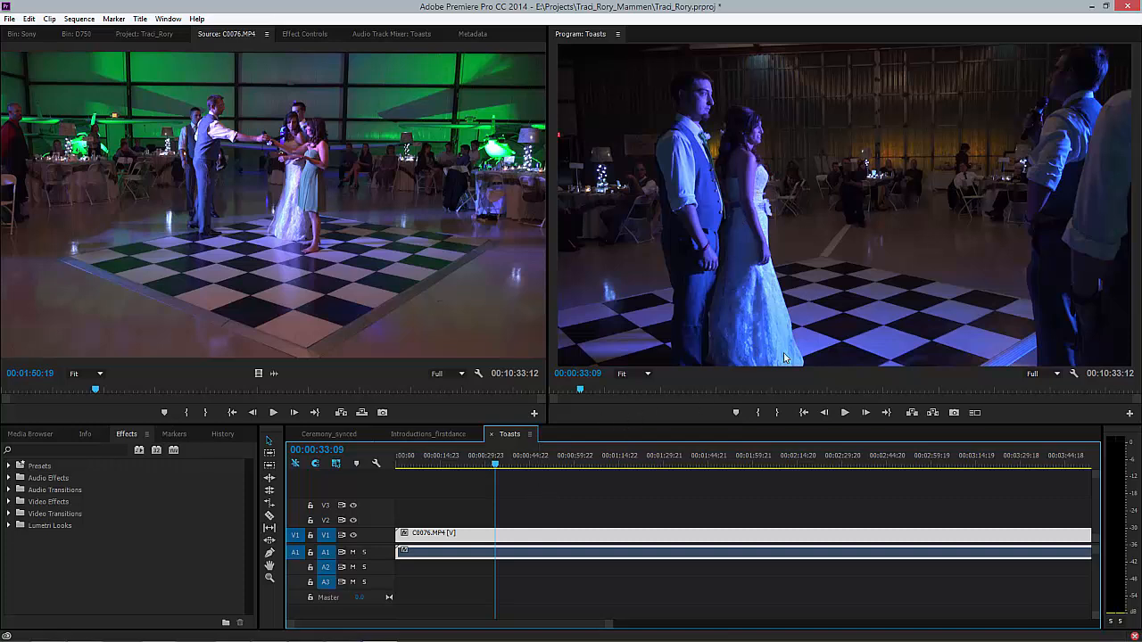
key(space)
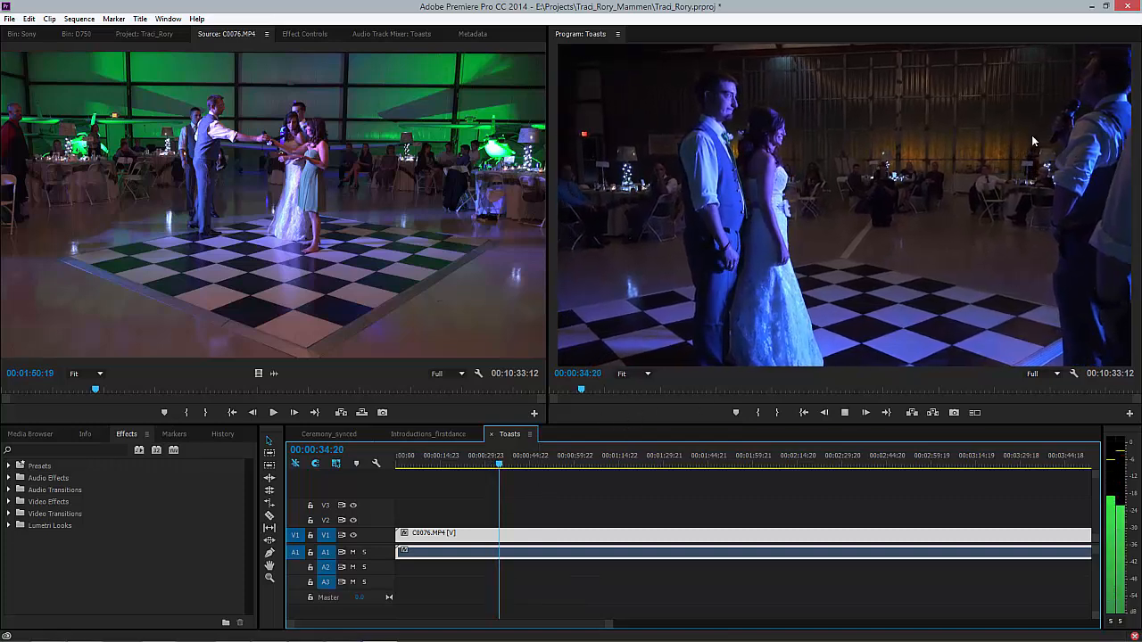
key(space)
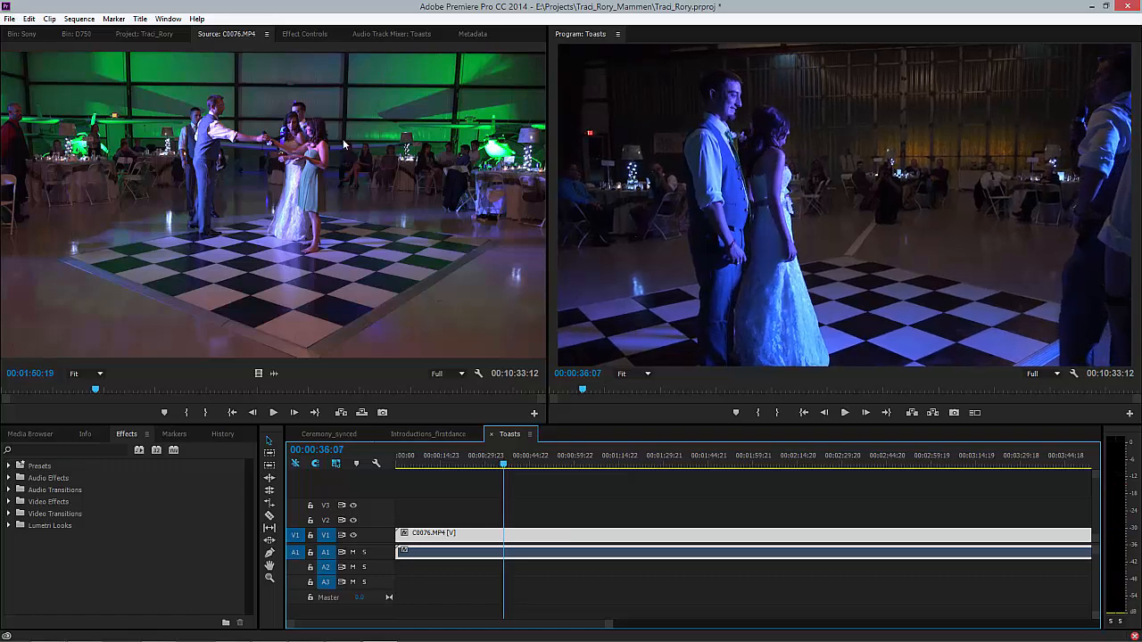
Preview the start of DSC_0535.MOV from the D750 bin, and place the clip at the start of V2 and A2 in the Toasts sequence
click(87, 36)
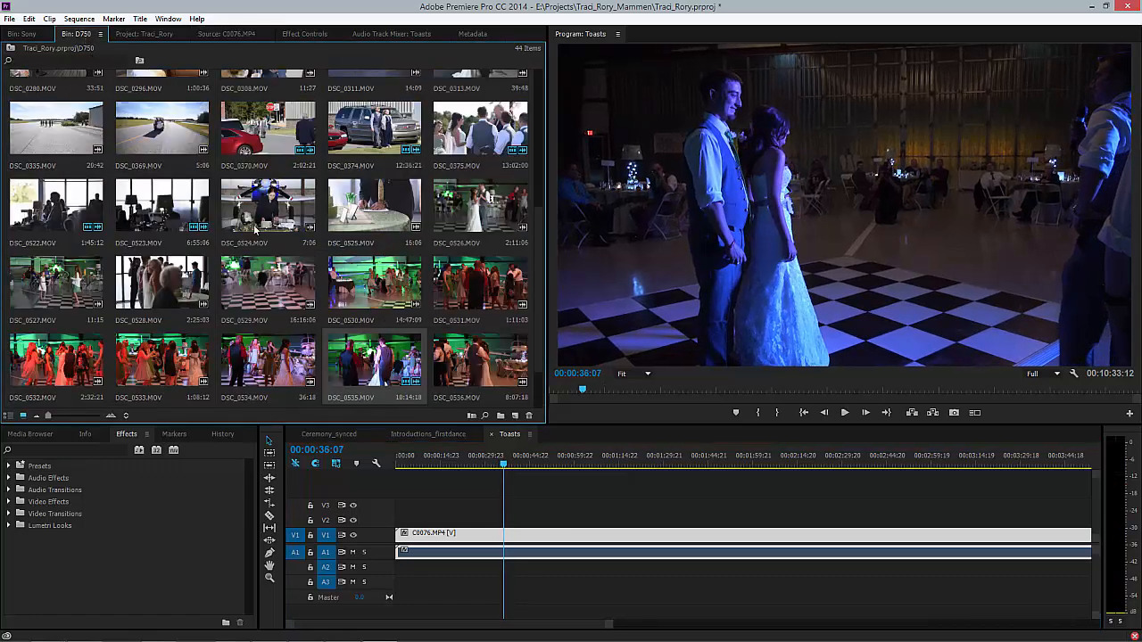
double_click(380, 359)
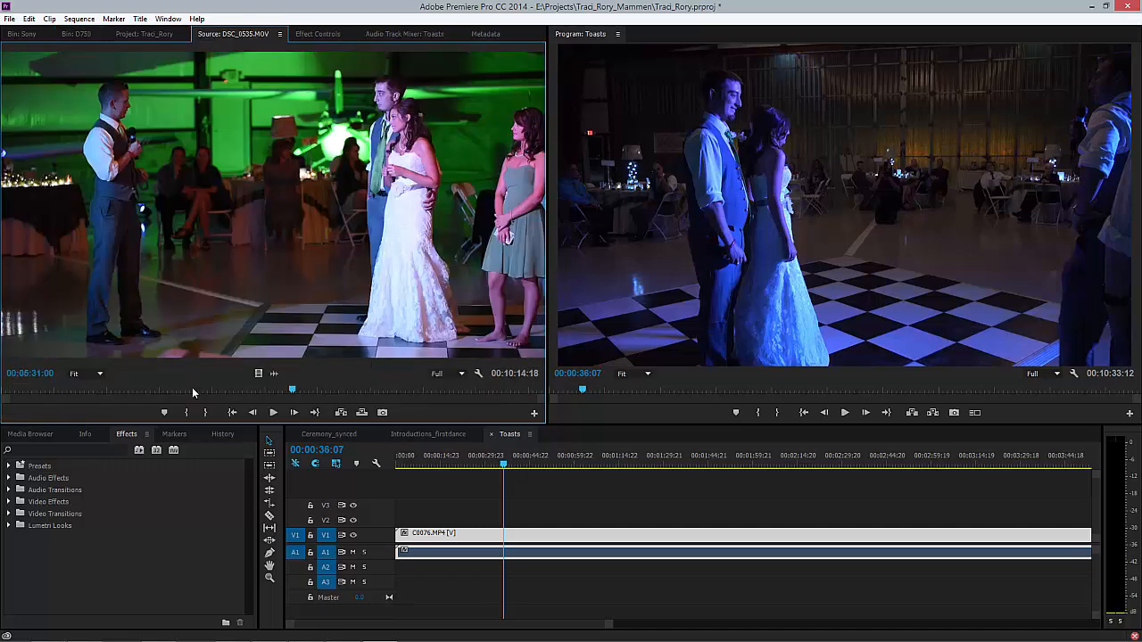
drag(38, 393, 2, 393)
key(space)
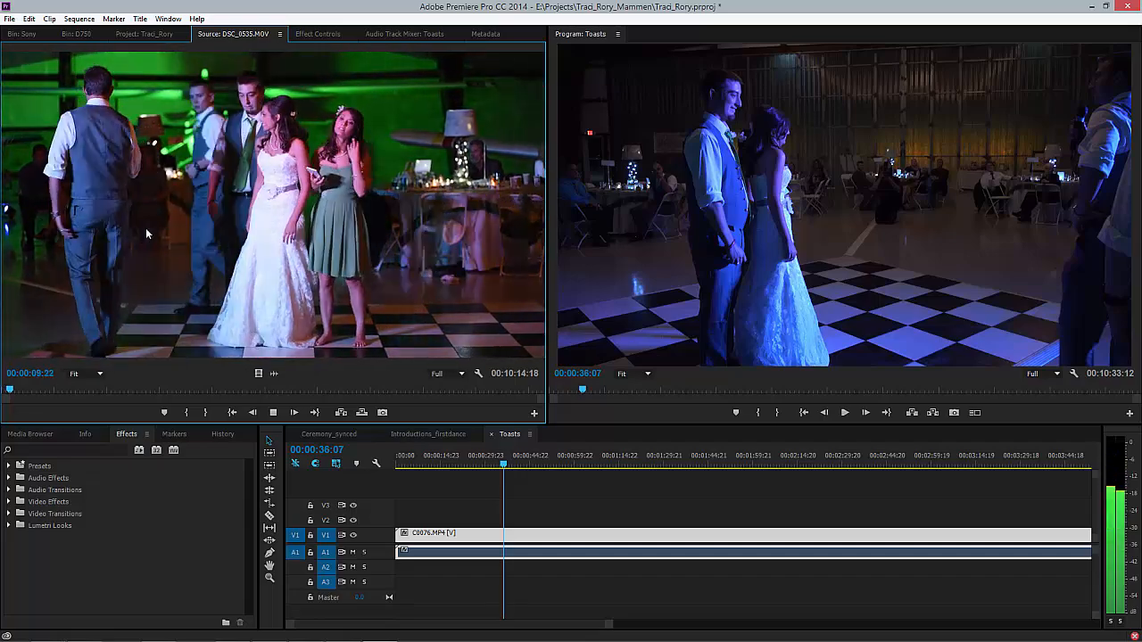
key(space)
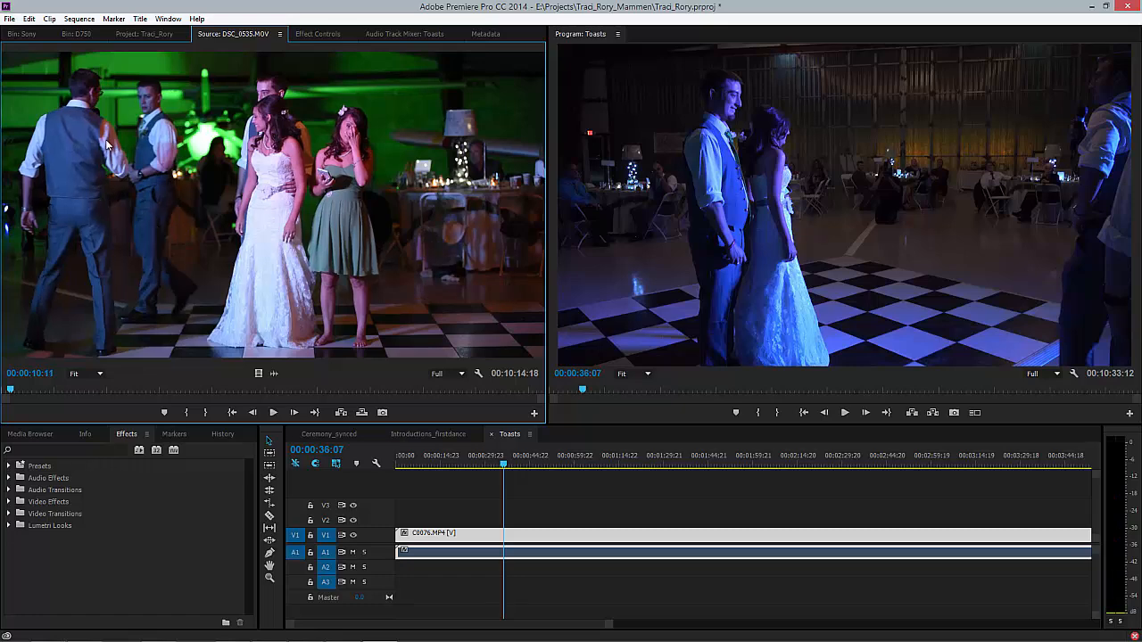
drag(186, 229, 400, 522)
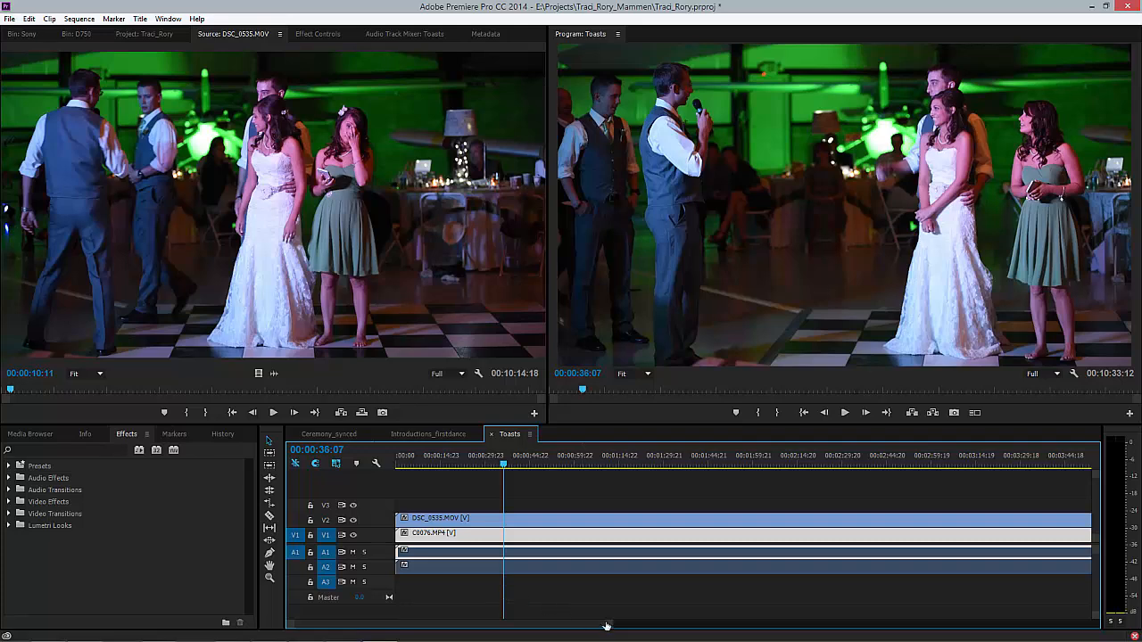
Show the full length of the Toasts sequence and view frames near its end, at 00:10:03:17 and 00:09:23:18
drag(637, 628, 944, 628)
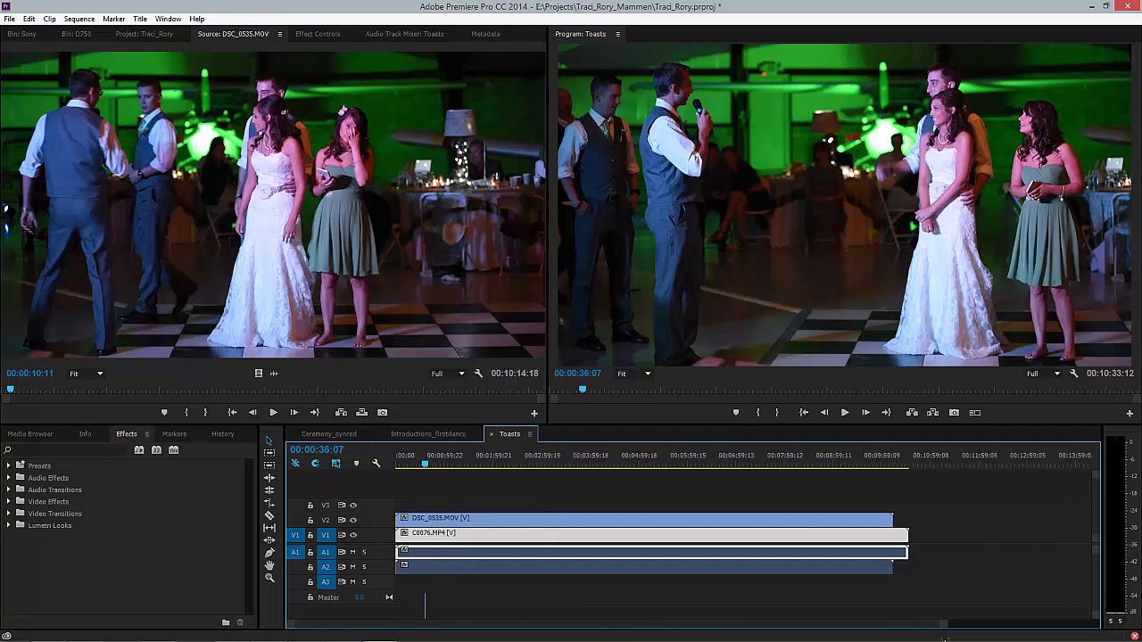
click(890, 462)
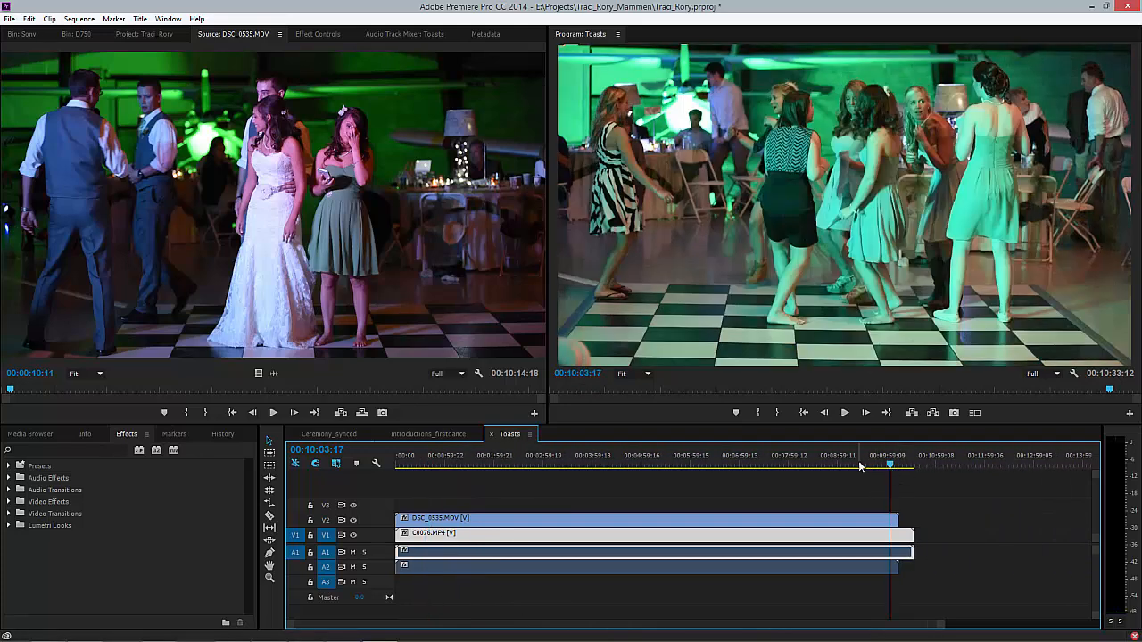
click(857, 463)
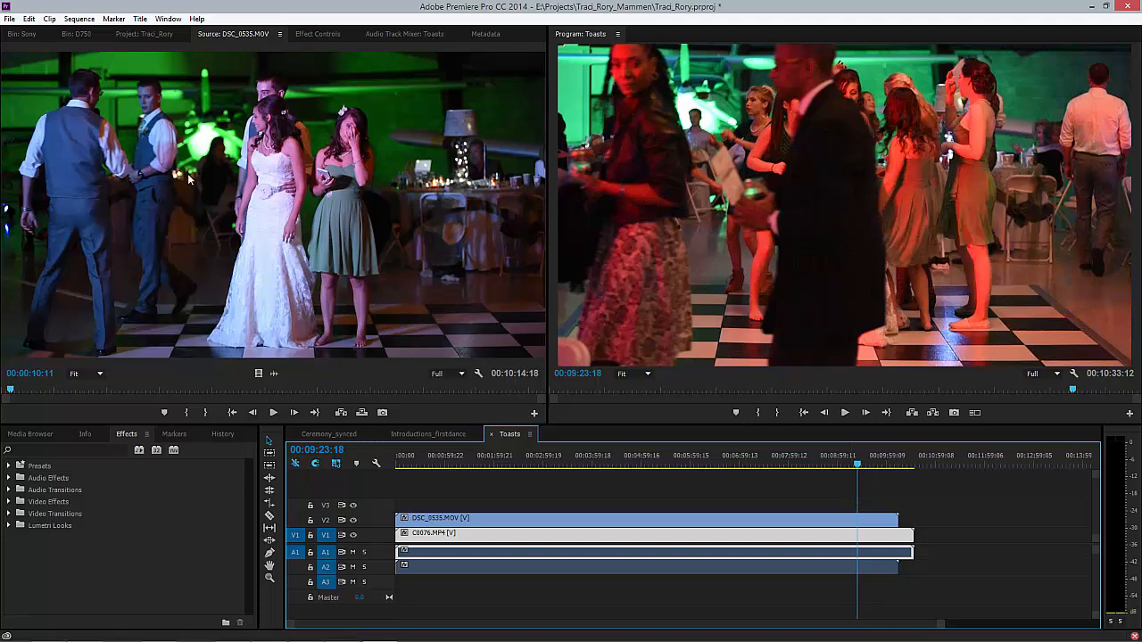
Listen briefly to toasts.mp3 from the Audio bin, and place it at the start of A3 in the Toasts sequence
click(141, 36)
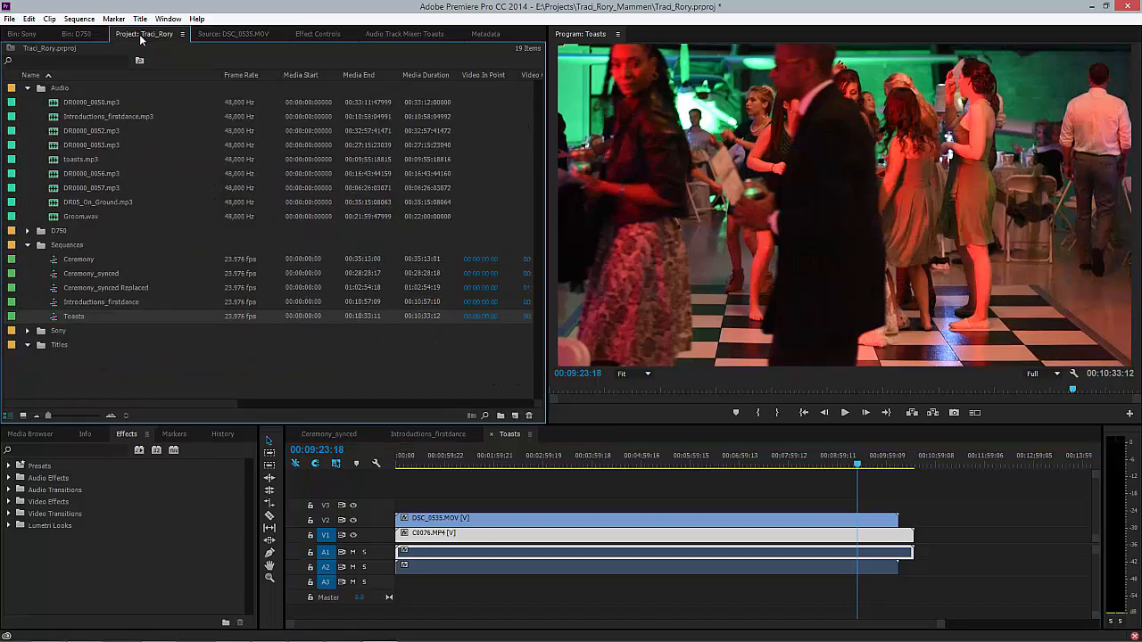
click(73, 161)
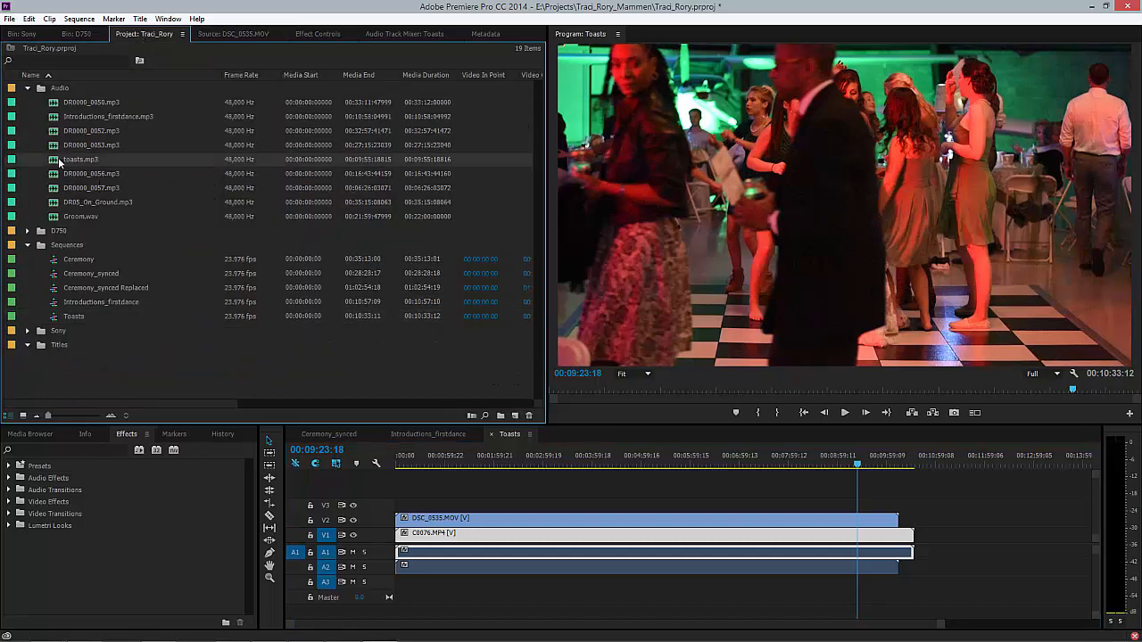
double_click(58, 163)
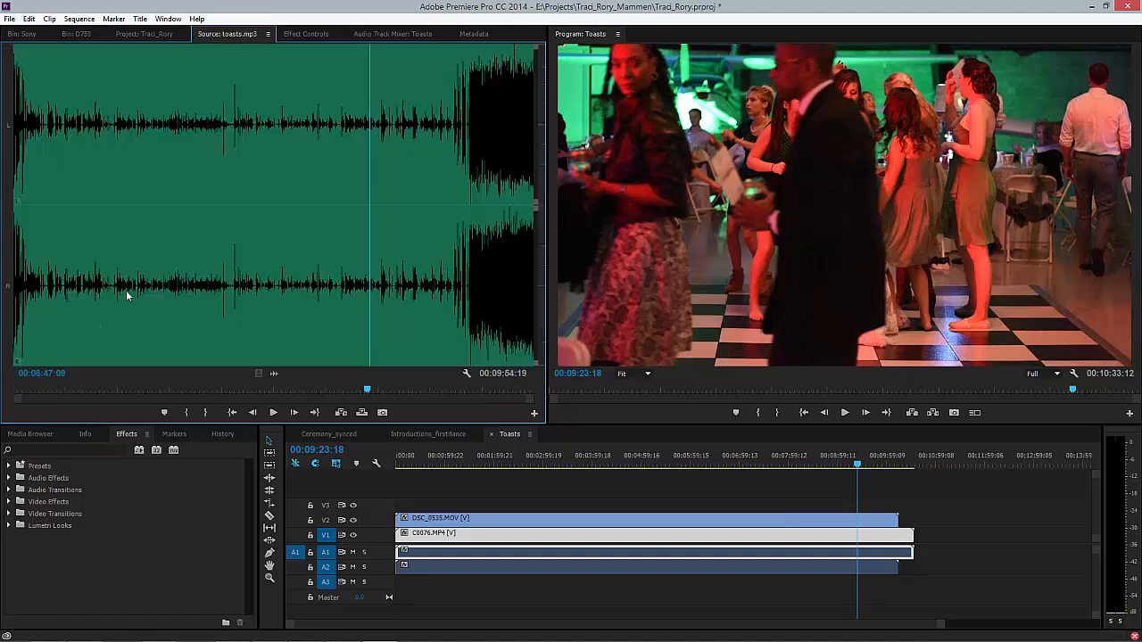
click(33, 287)
key(space)
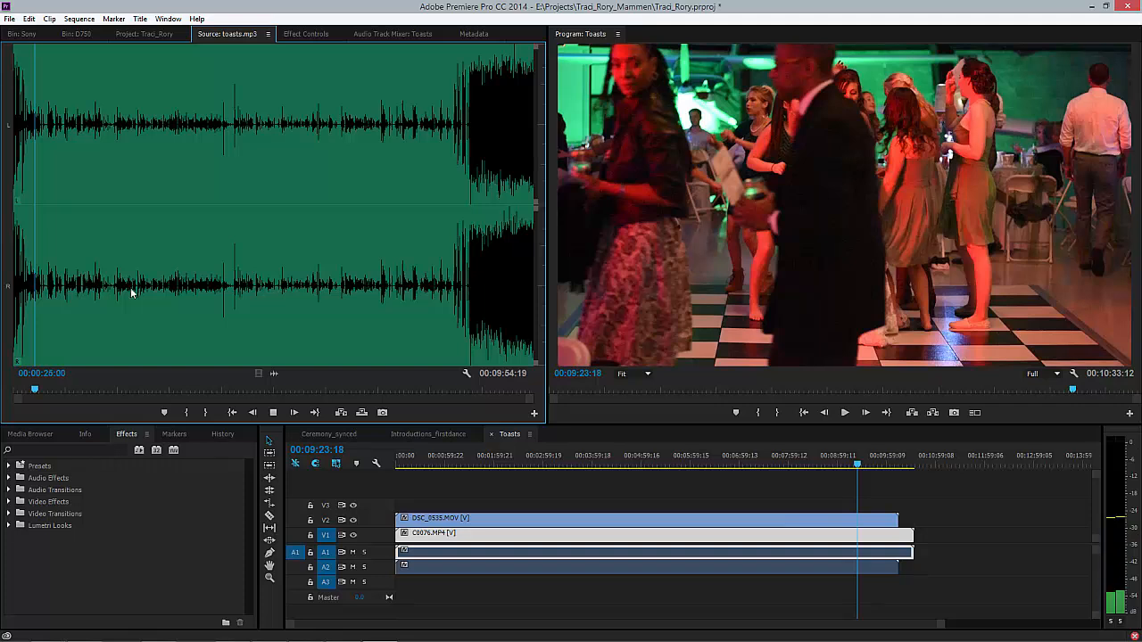
key(space)
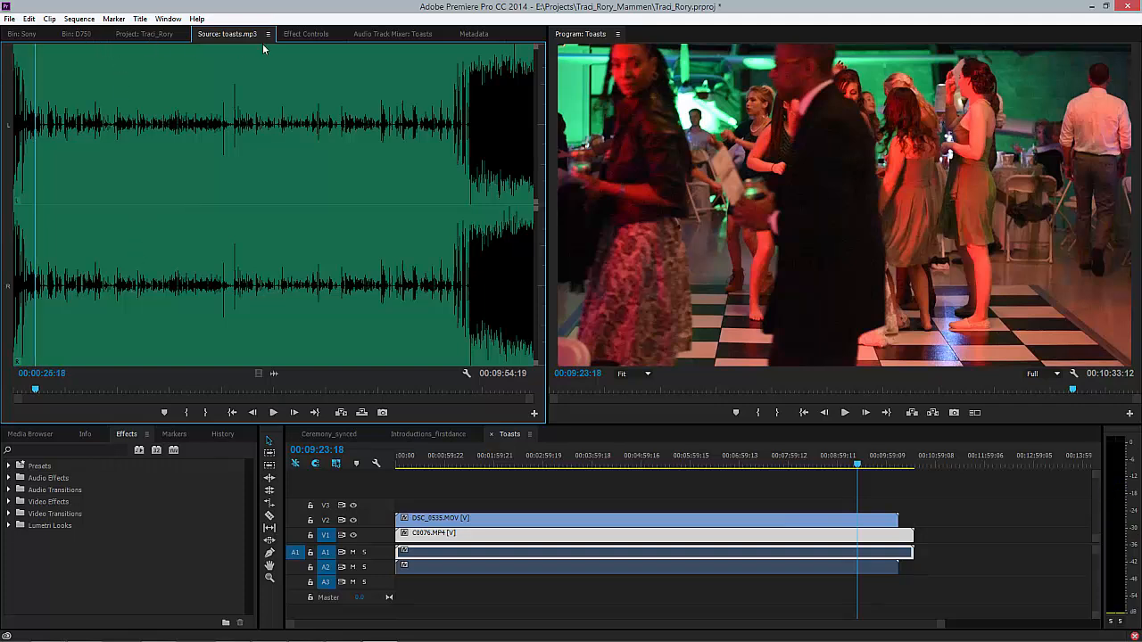
click(152, 36)
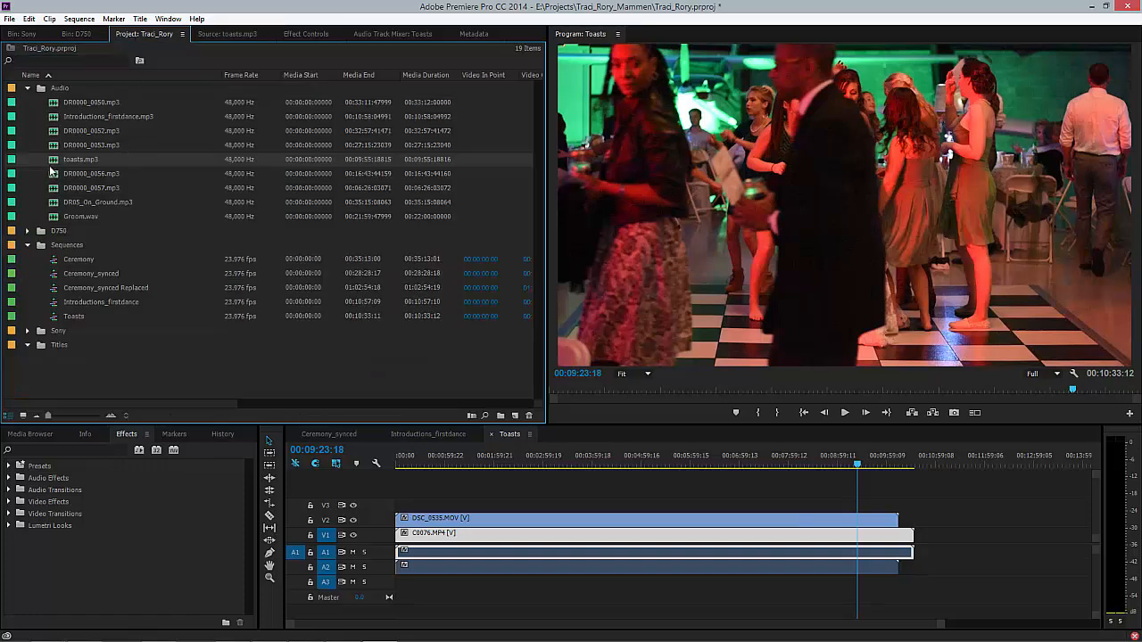
drag(53, 163, 394, 593)
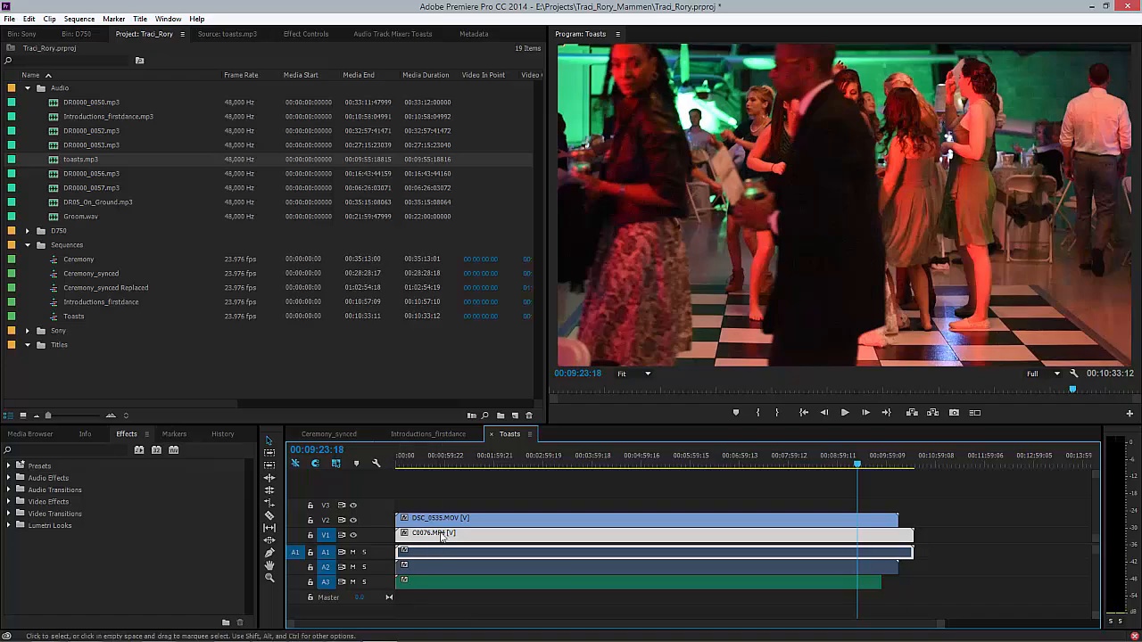
click(421, 466)
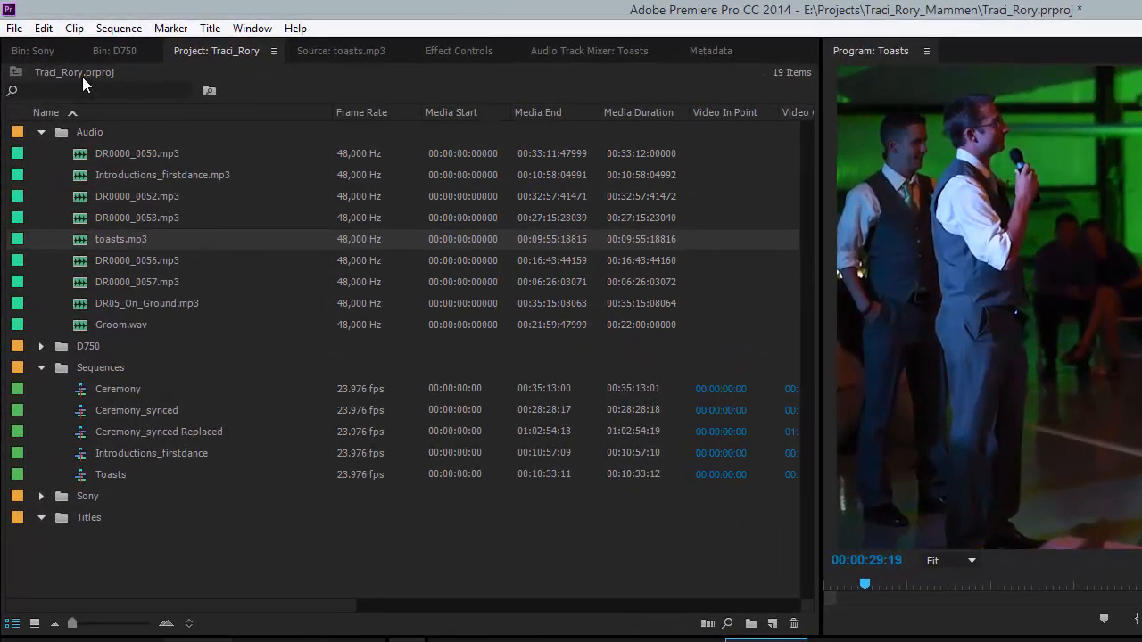
Save the project and launch the PluralEyes 3 extension, allowing it to save the project and continue
click(14, 28)
click(54, 197)
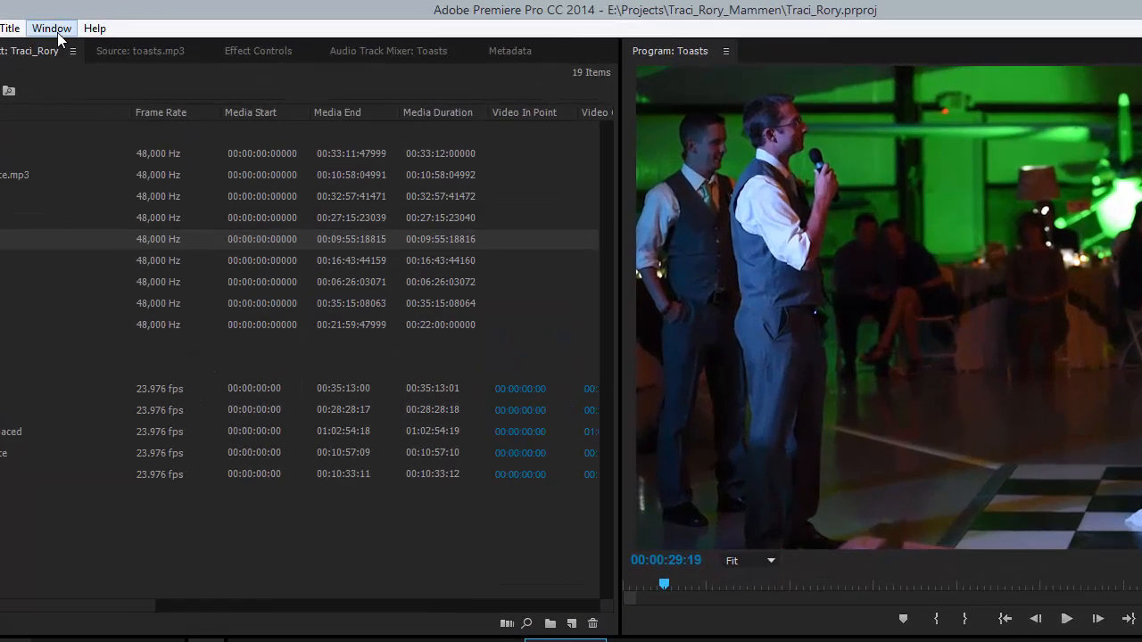
click(53, 30)
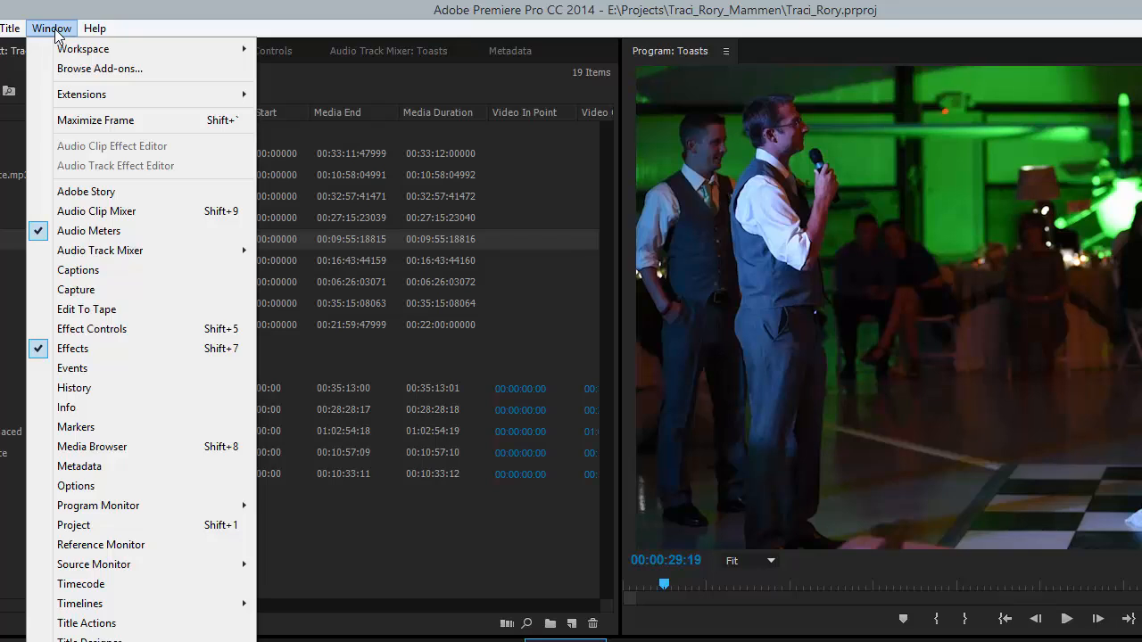
mouse_move(68, 96)
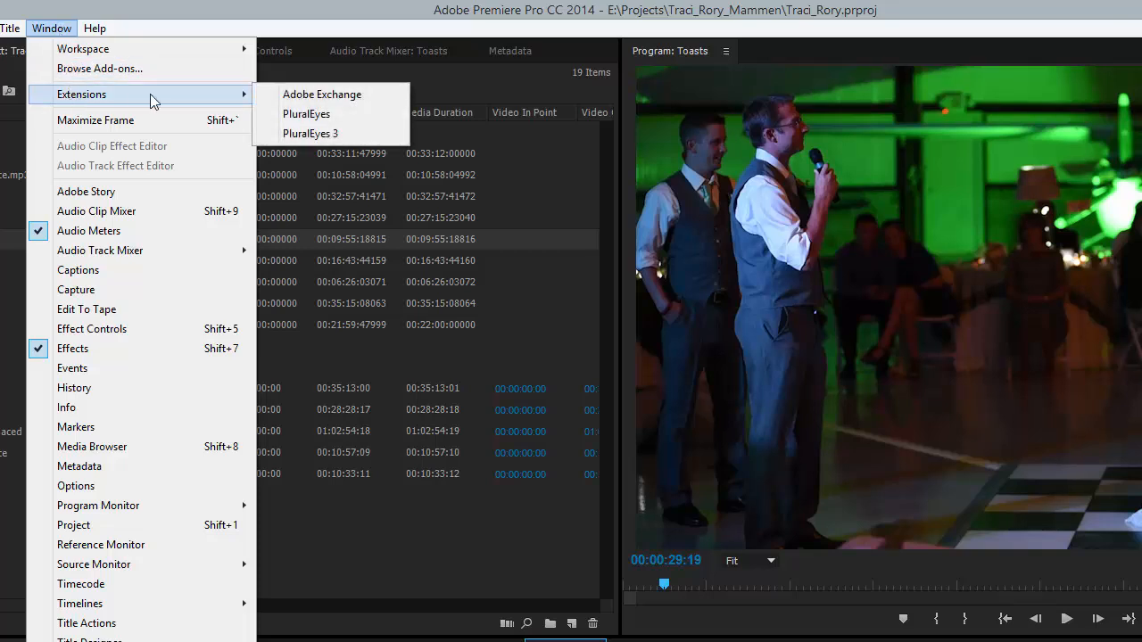
click(298, 136)
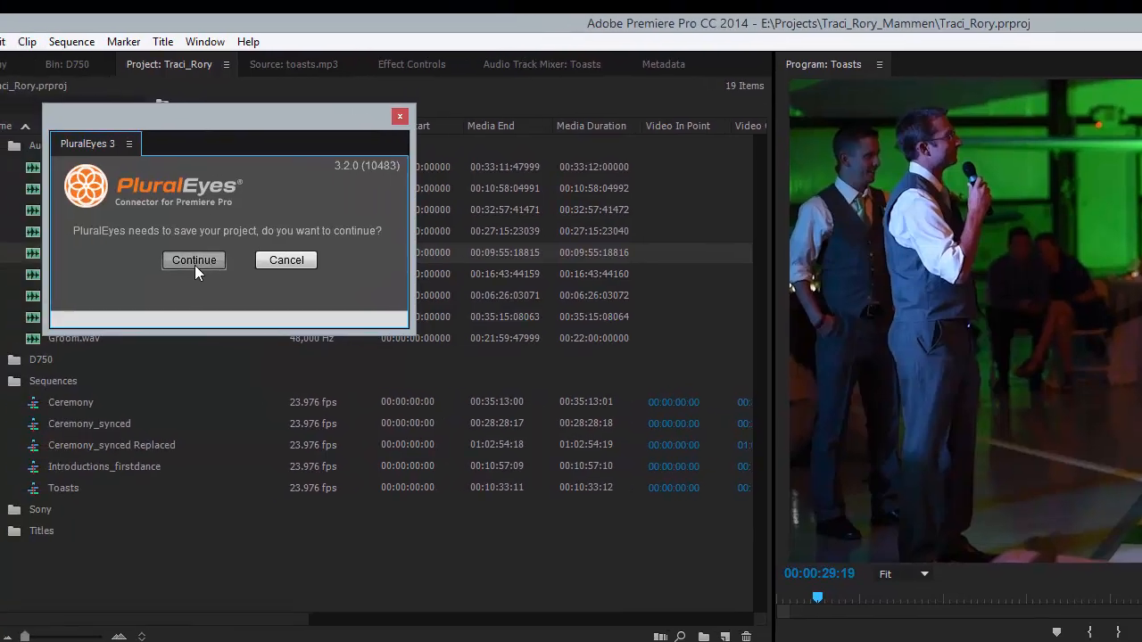
click(42, 247)
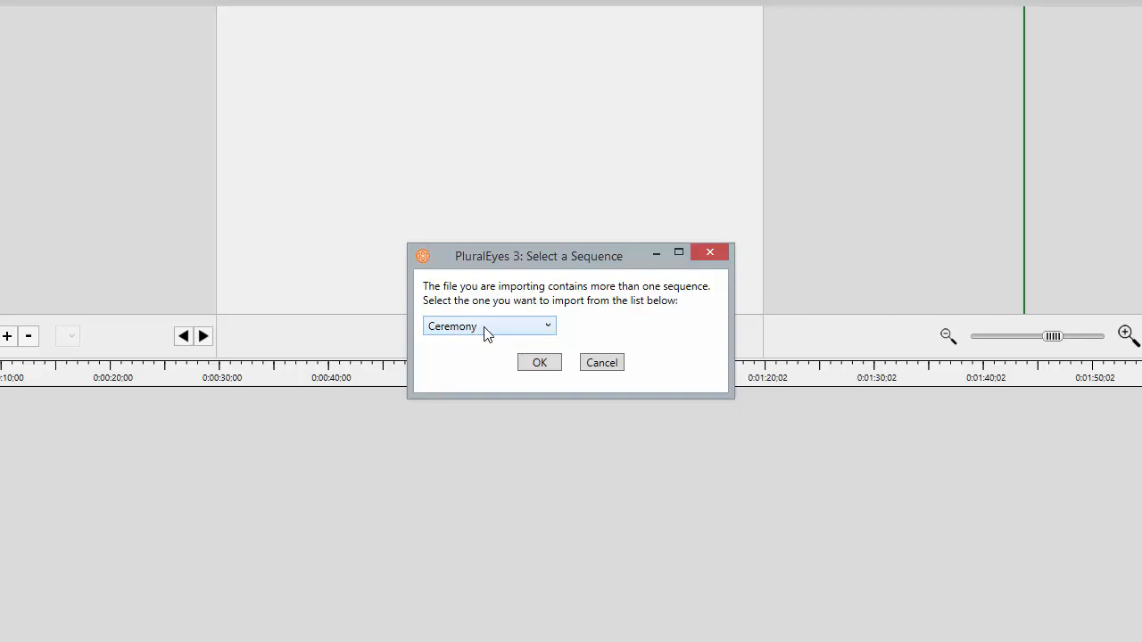
Import the Toasts sequence into PluralEyes 3, and dismiss the memory usage error
click(549, 327)
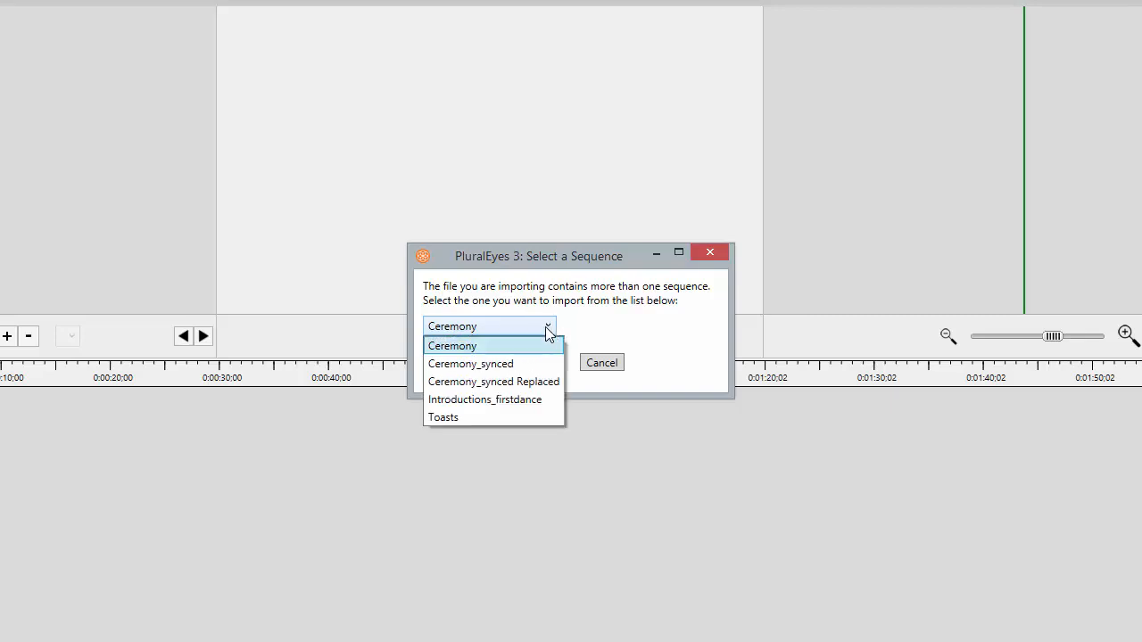
click(453, 419)
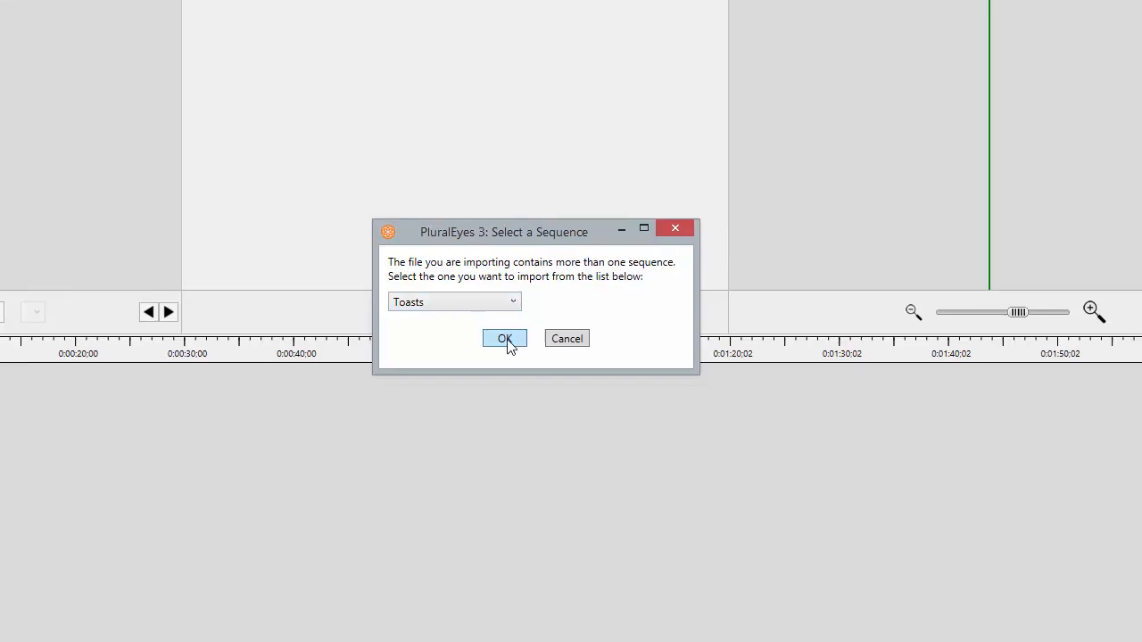
click(540, 365)
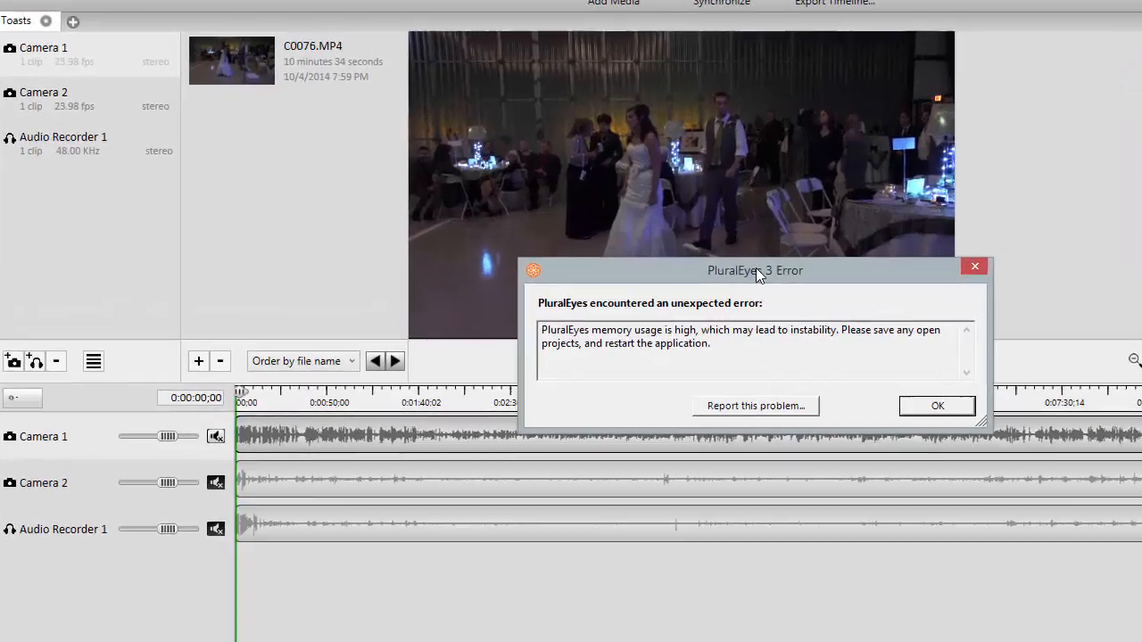
drag(607, 285, 485, 267)
drag(572, 241, 571, 240)
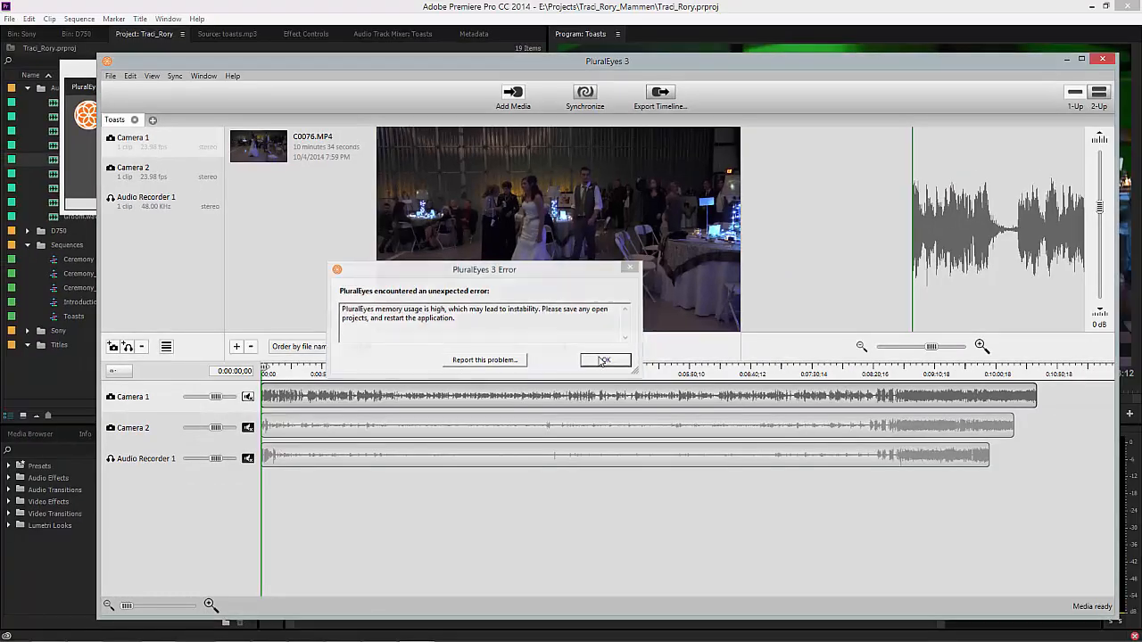
click(752, 380)
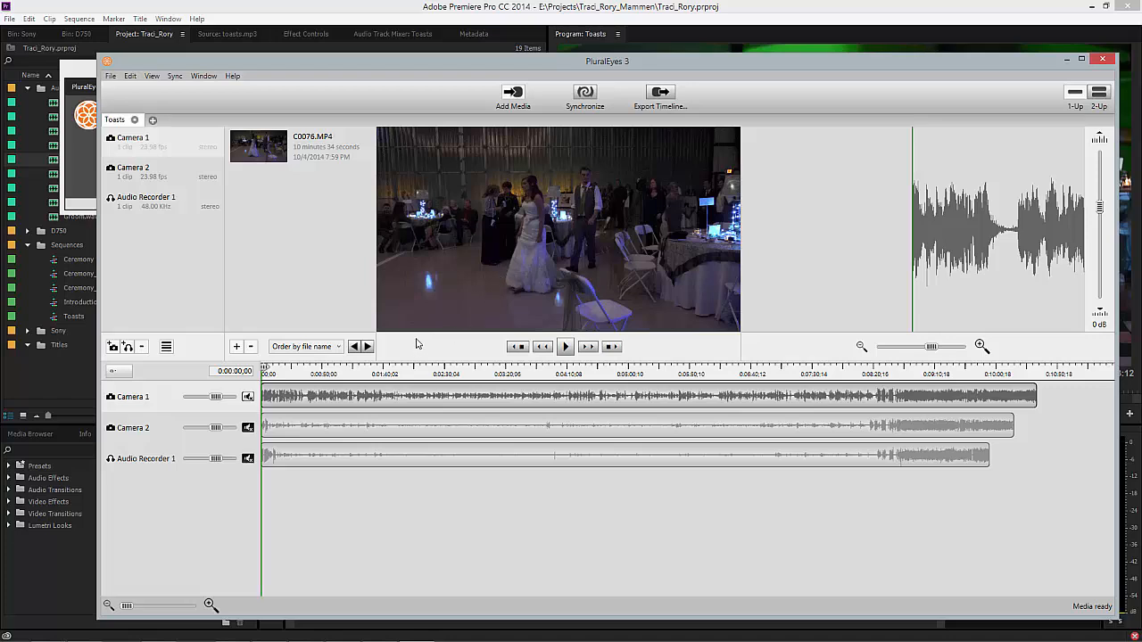
Examine the Camera 1 audio at two early points in the timeline, and compare the clips listed under Camera 2 and Camera 1
click(291, 378)
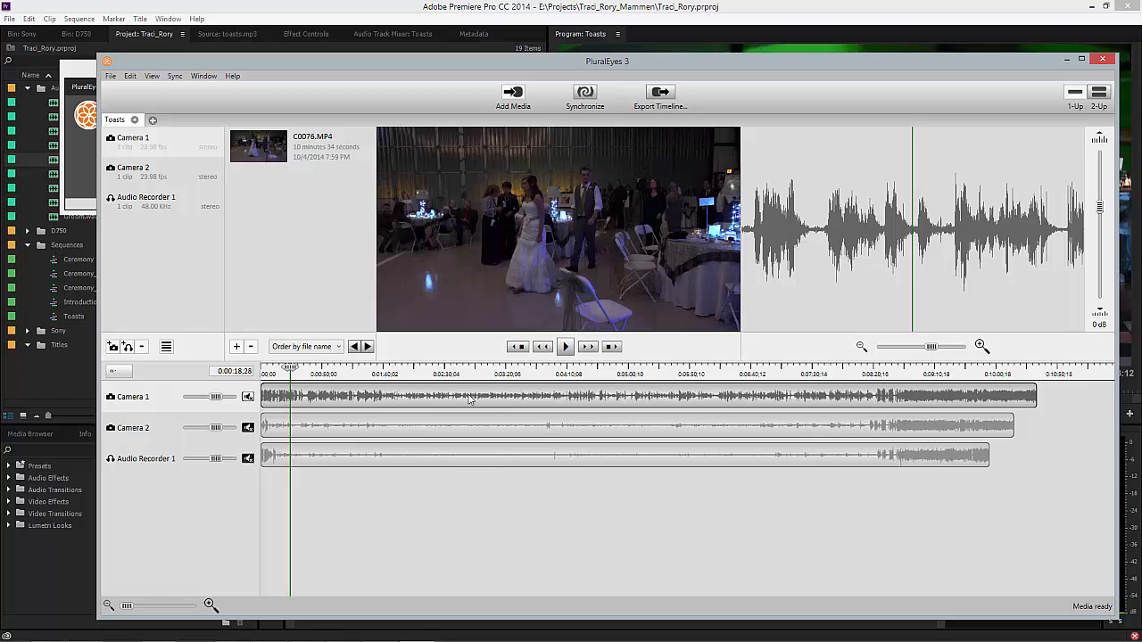
click(345, 374)
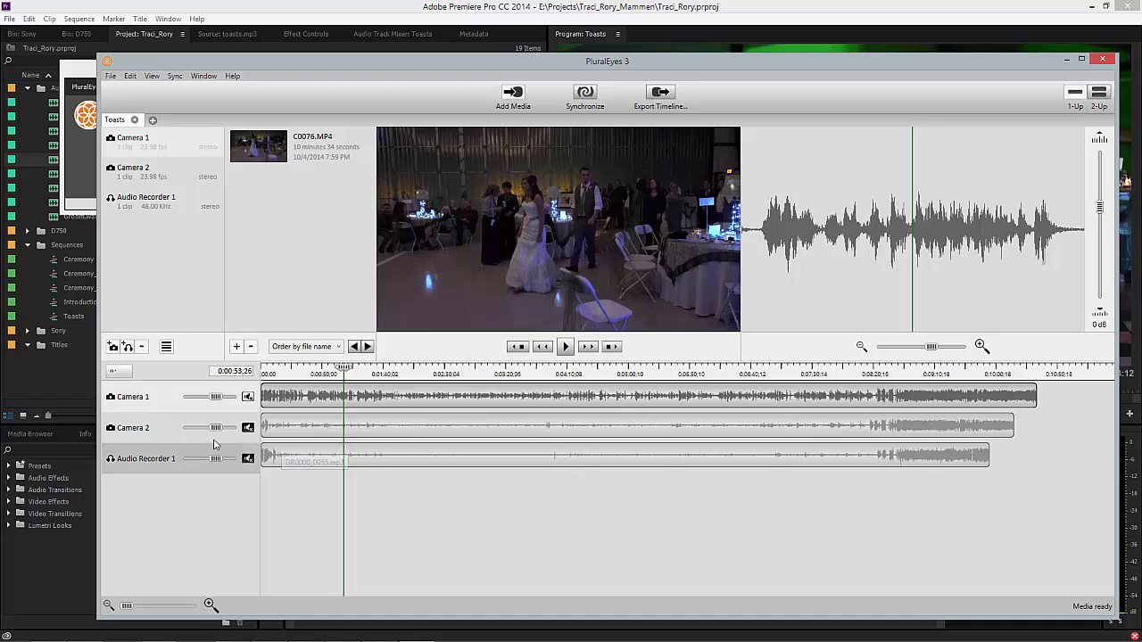
click(143, 172)
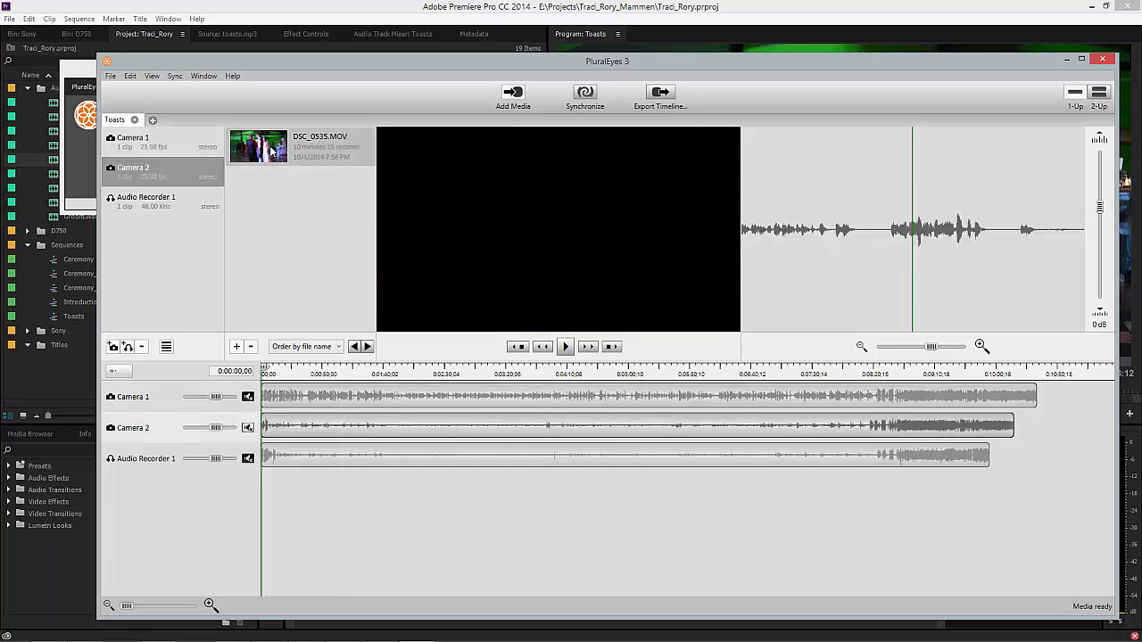
click(174, 153)
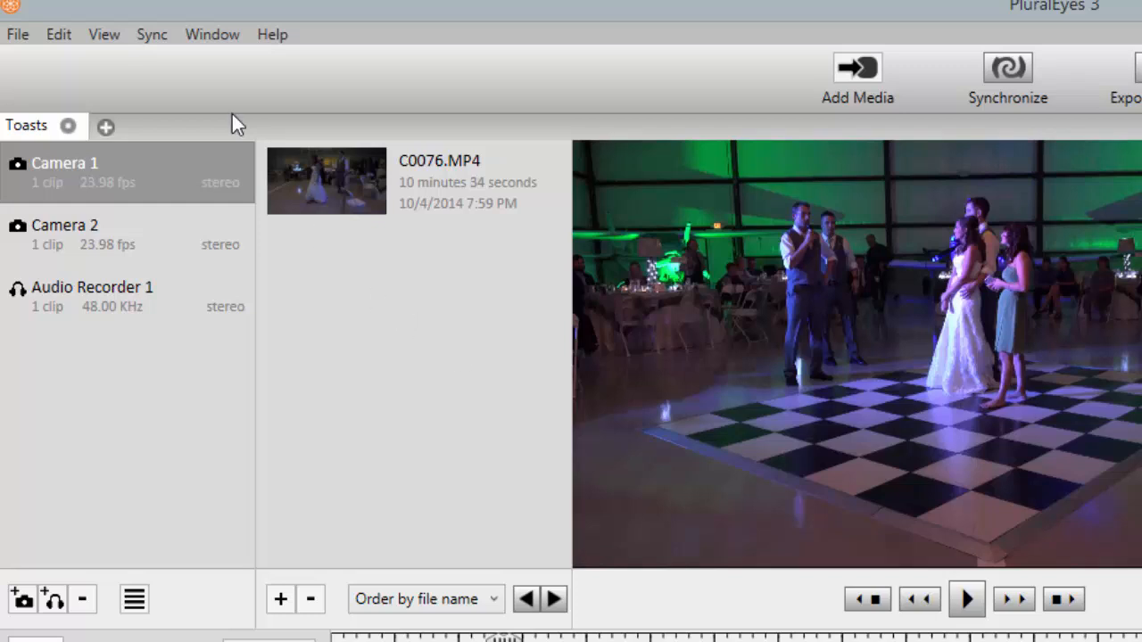
Turn off Level Audio and turn on Try Really Hard in the PluralEyes sync options, and check the settings
click(142, 34)
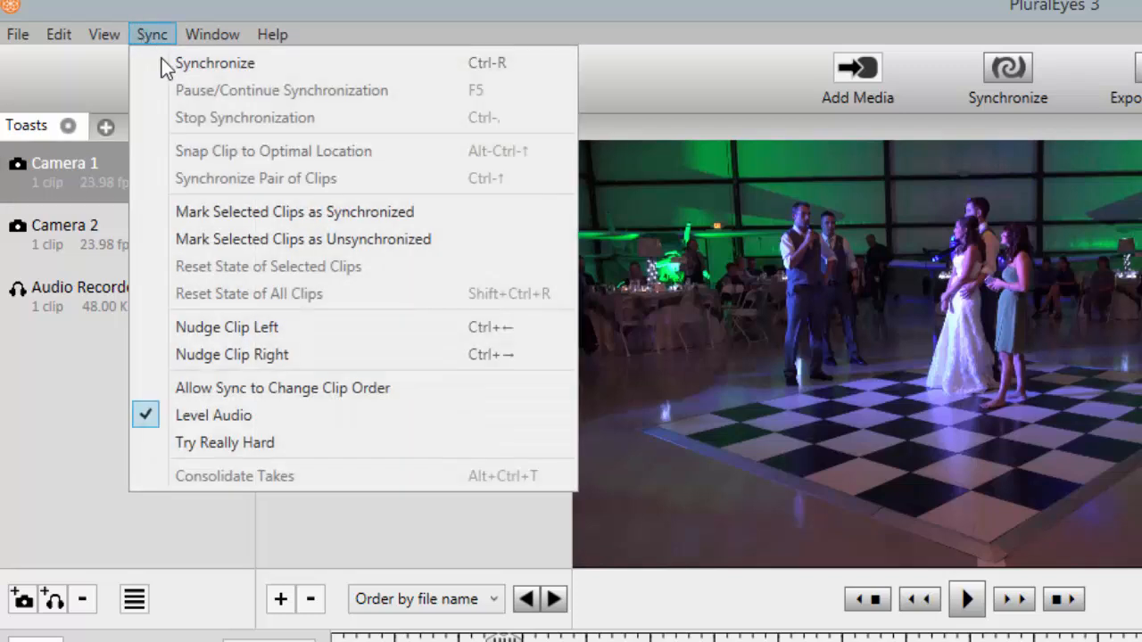
click(211, 415)
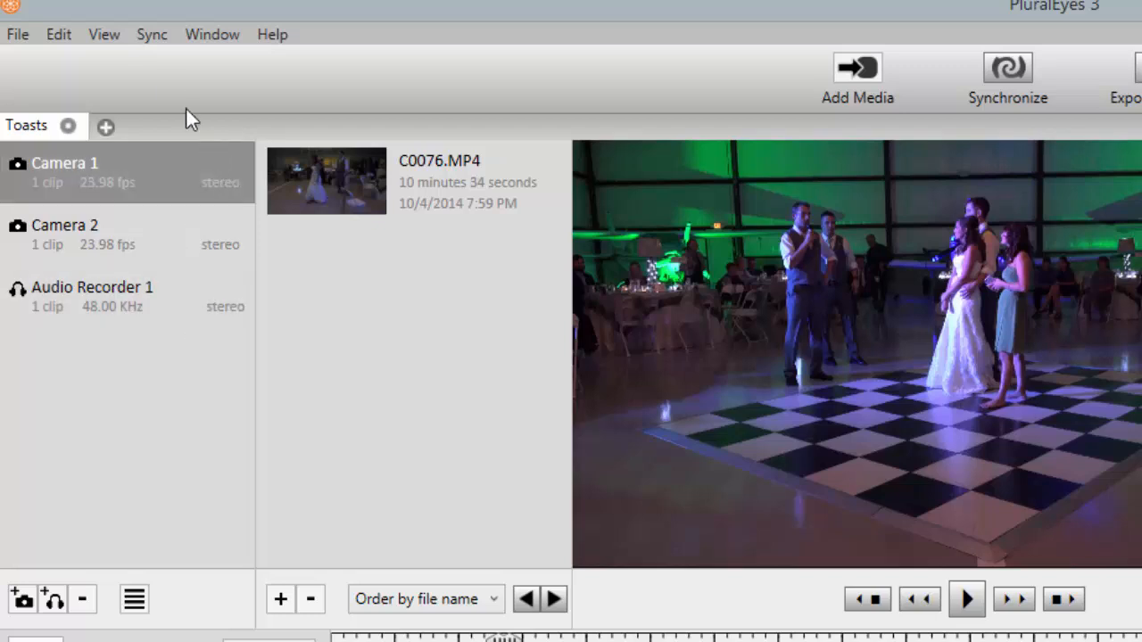
click(157, 37)
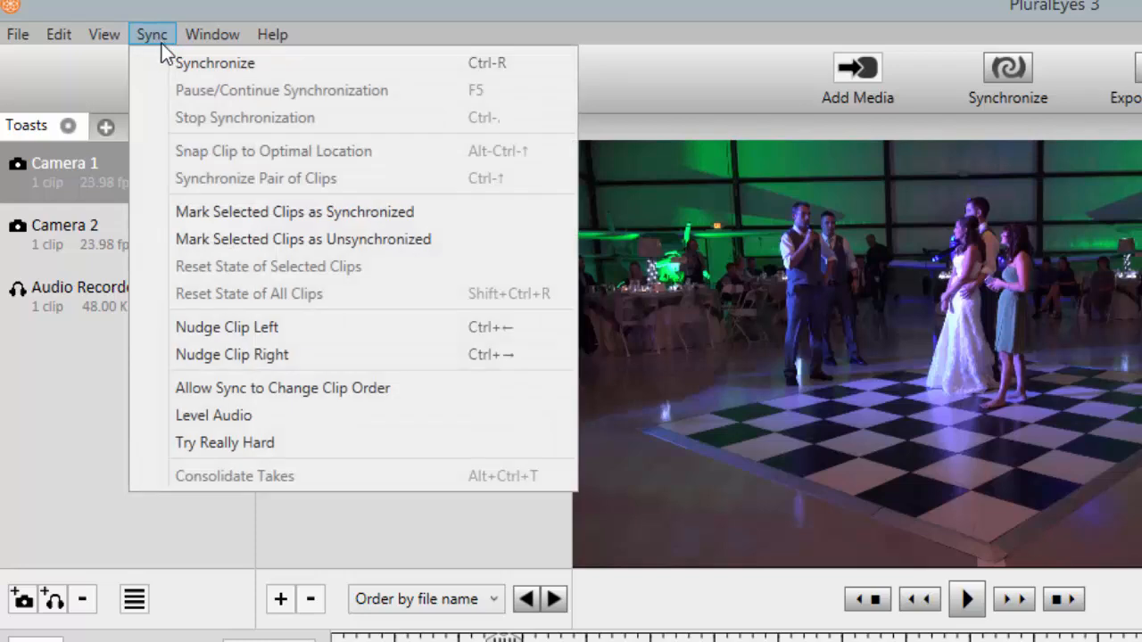
click(224, 442)
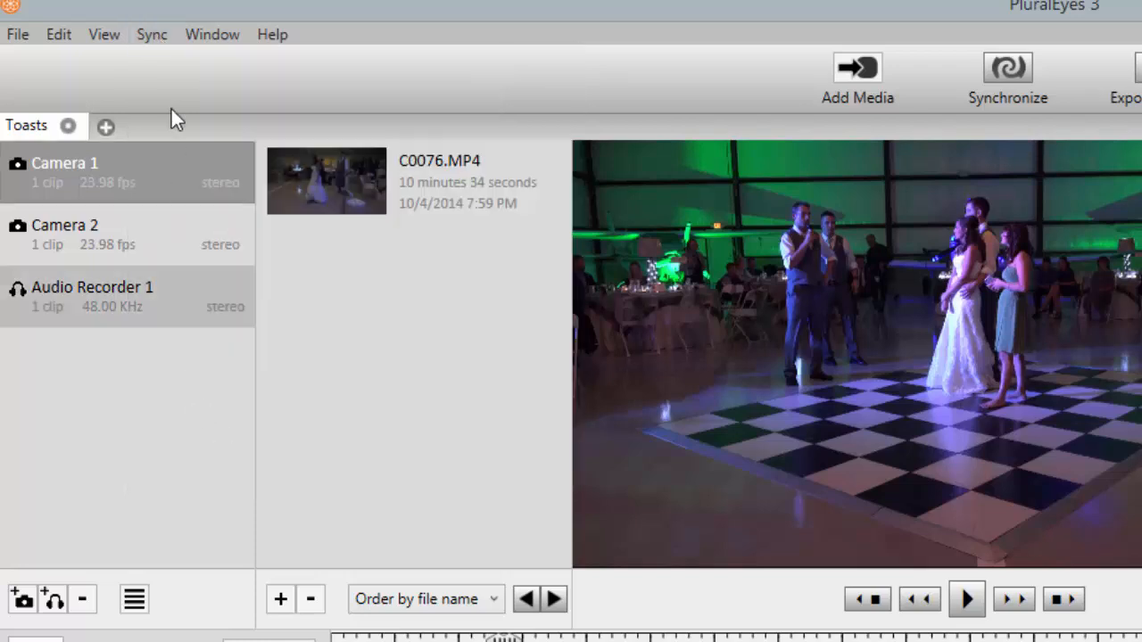
click(161, 39)
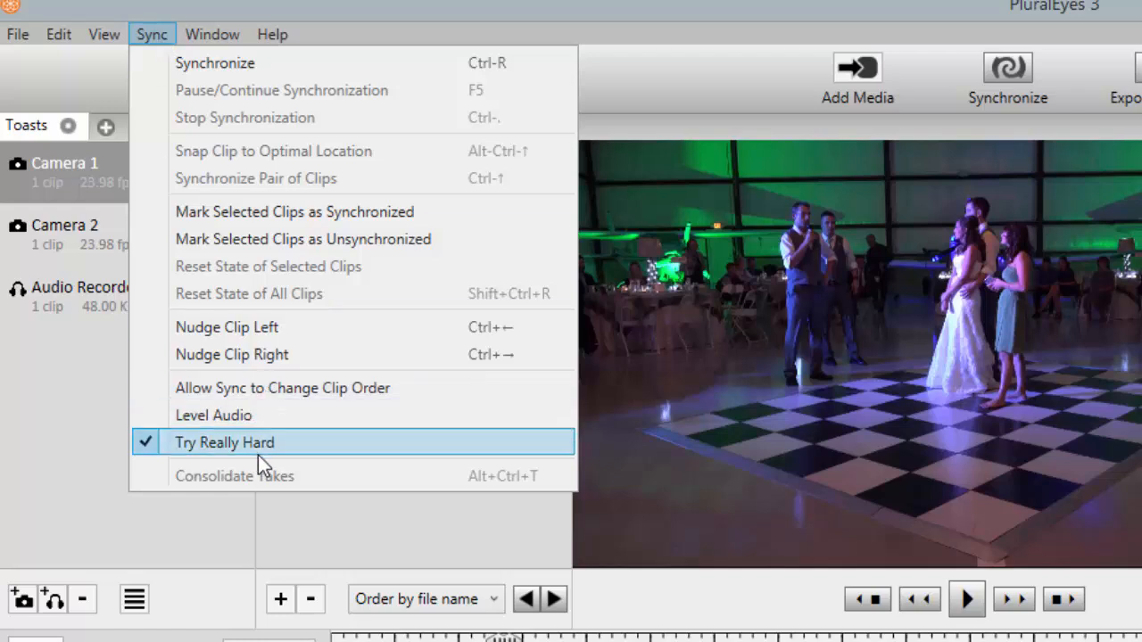
Synchronize the Toasts clips and export the timeline as Final Cut Pro XML for Premiere, including a sequence with replaced audio content
click(721, 12)
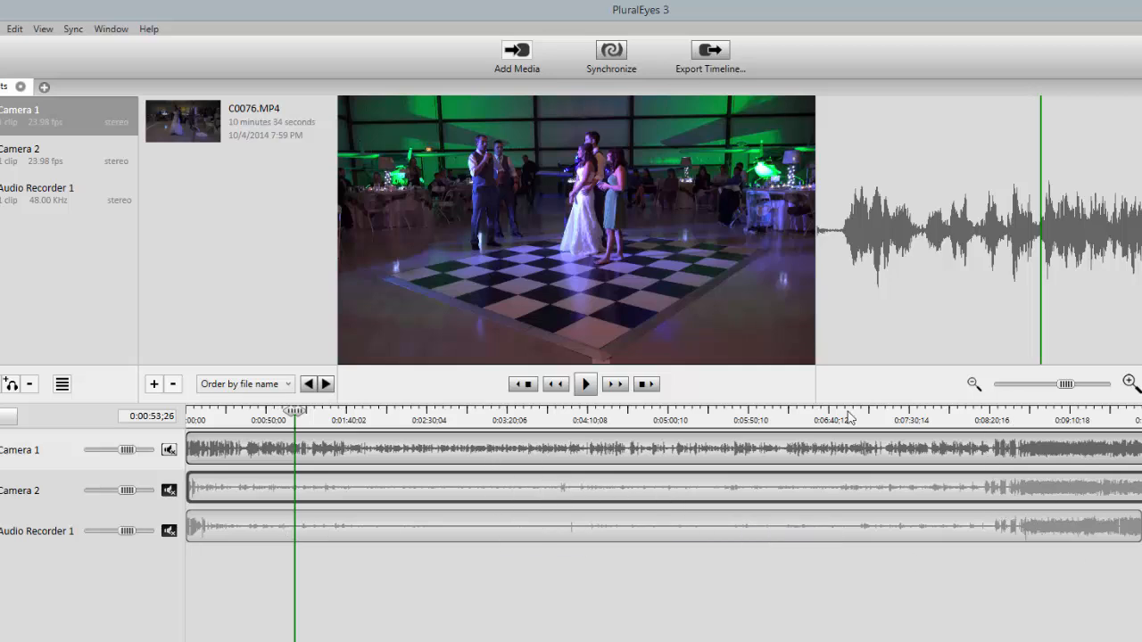
click(610, 59)
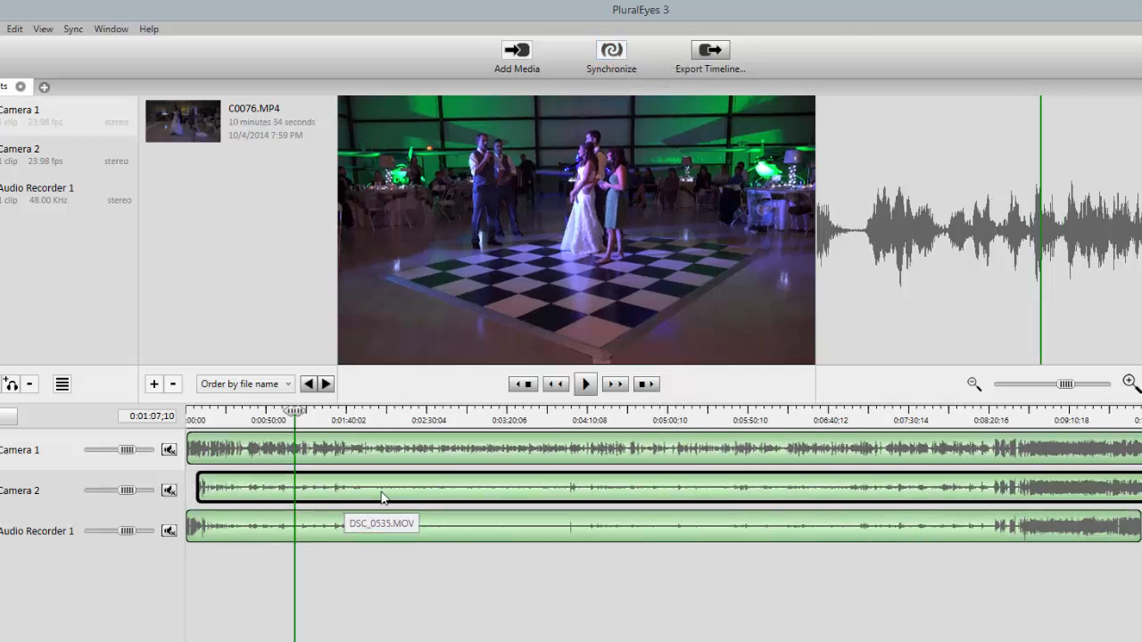
click(714, 52)
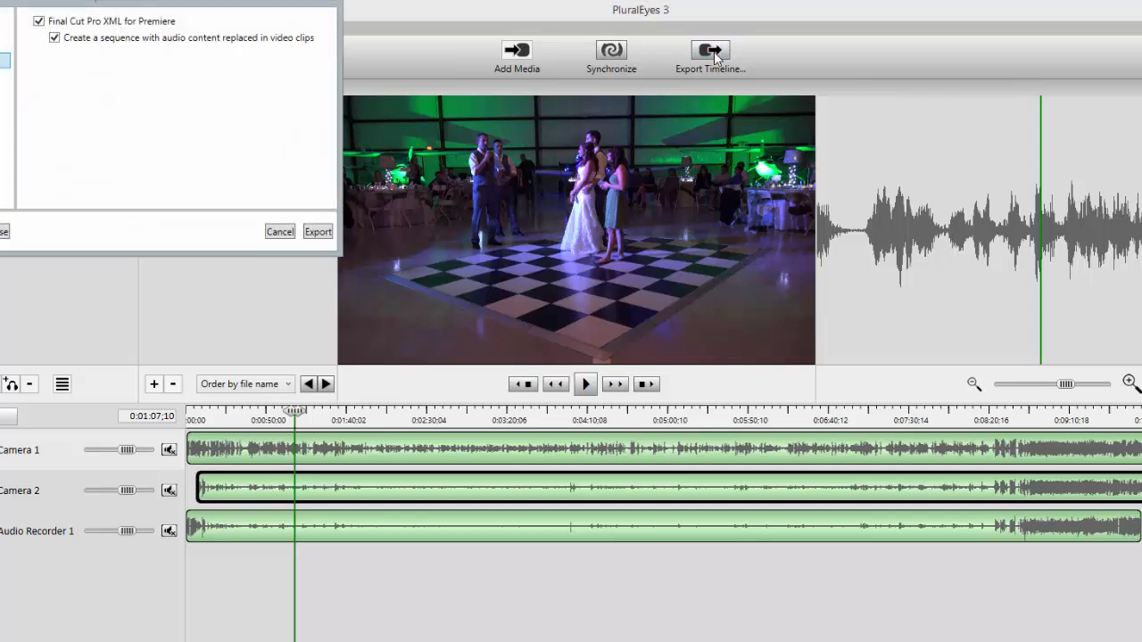
click(318, 232)
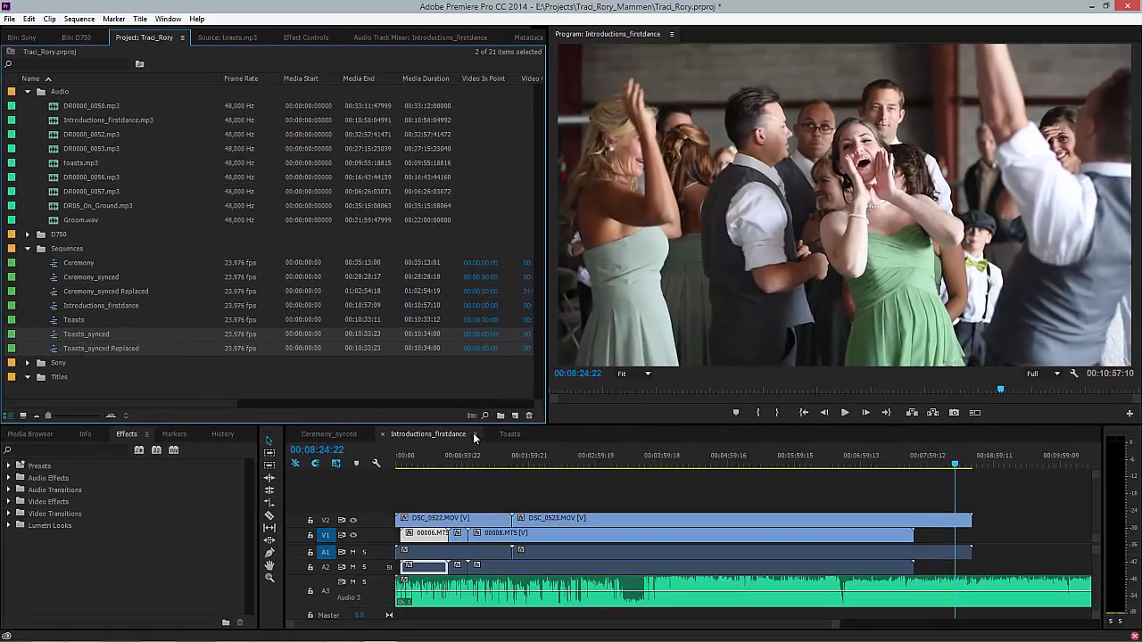
Switch to Premiere Pro, compare the original Toasts sequence with the exported Toasts_synced Replaced sequence, and close the replaced version
click(505, 436)
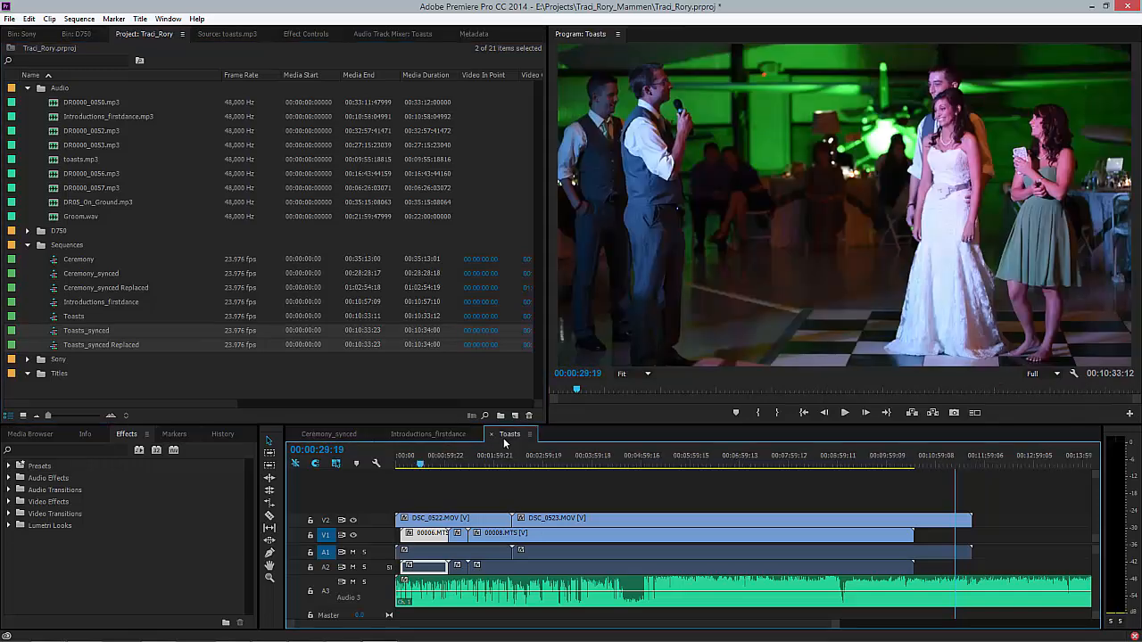
click(419, 435)
click(506, 435)
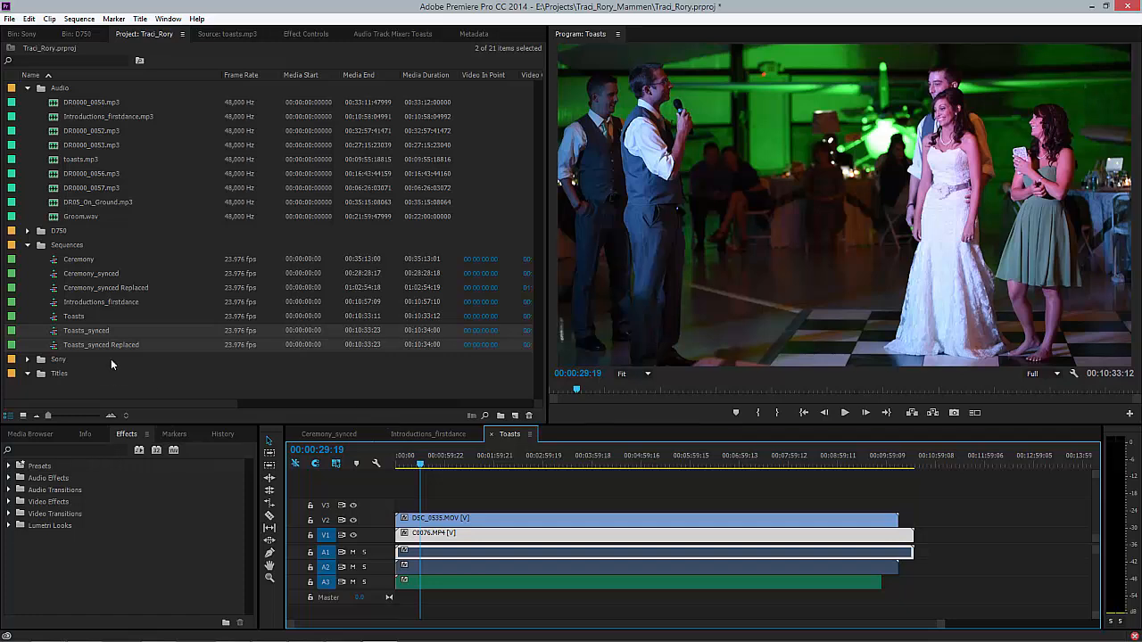
click(57, 333)
click(75, 344)
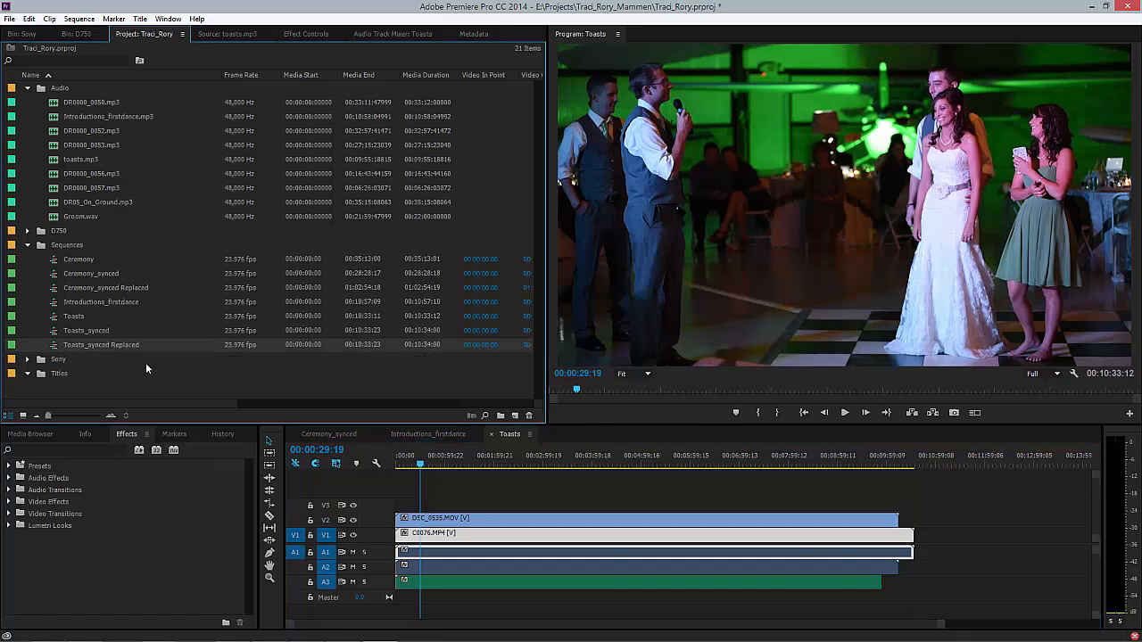
click(96, 332)
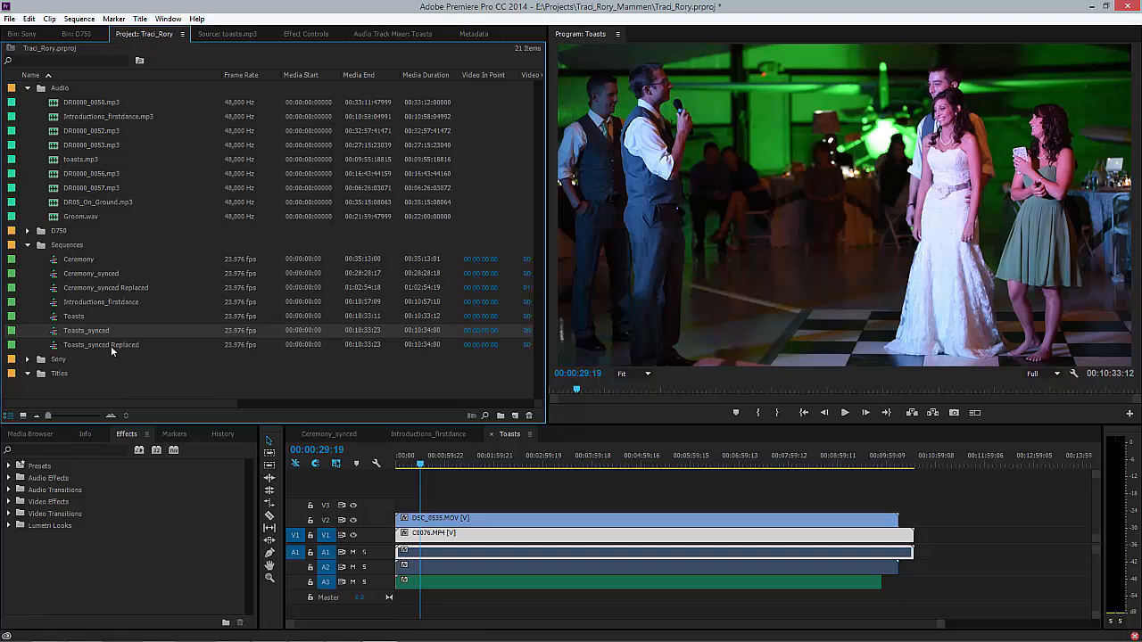
double_click(109, 344)
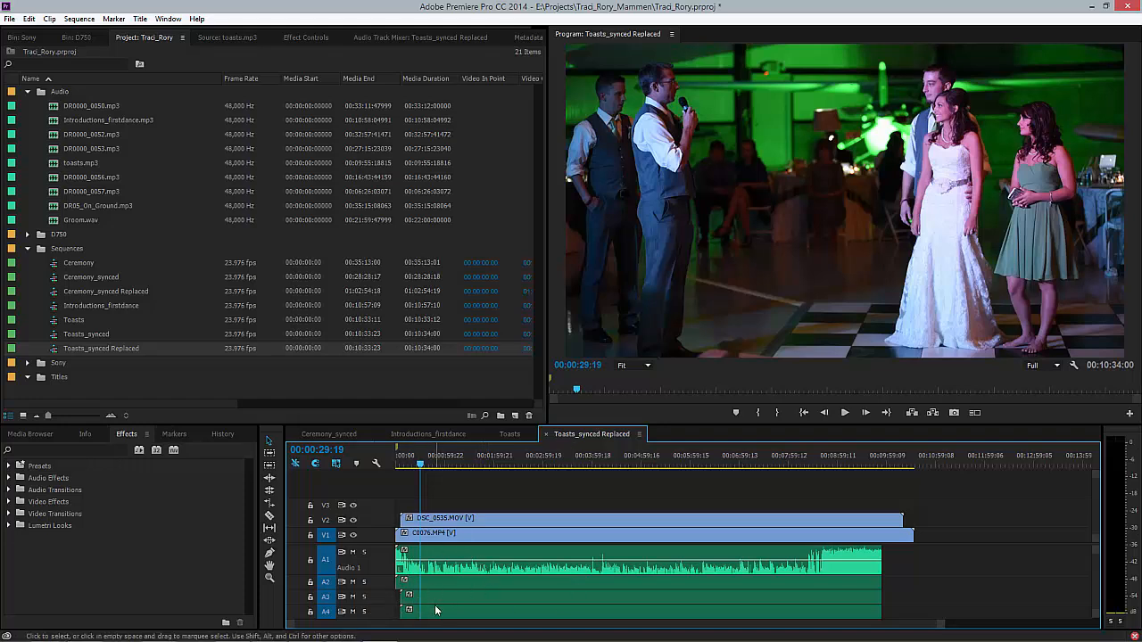
click(548, 433)
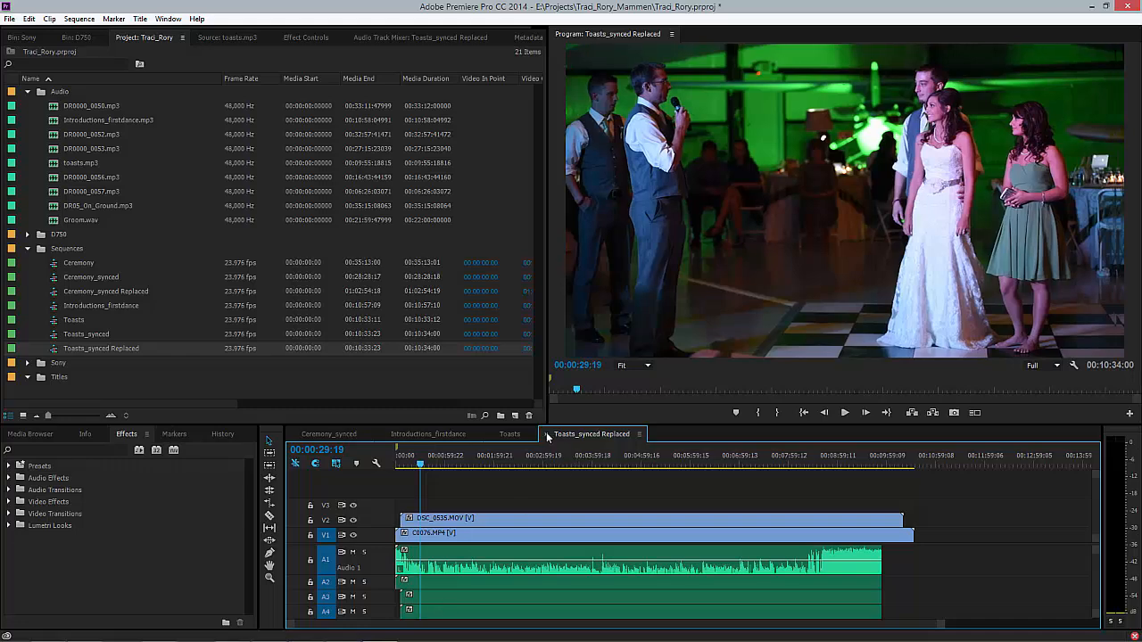
Open the Toasts_synced sequence and move the playhead to 00:00:13:19 to check the aligned clips
double_click(71, 331)
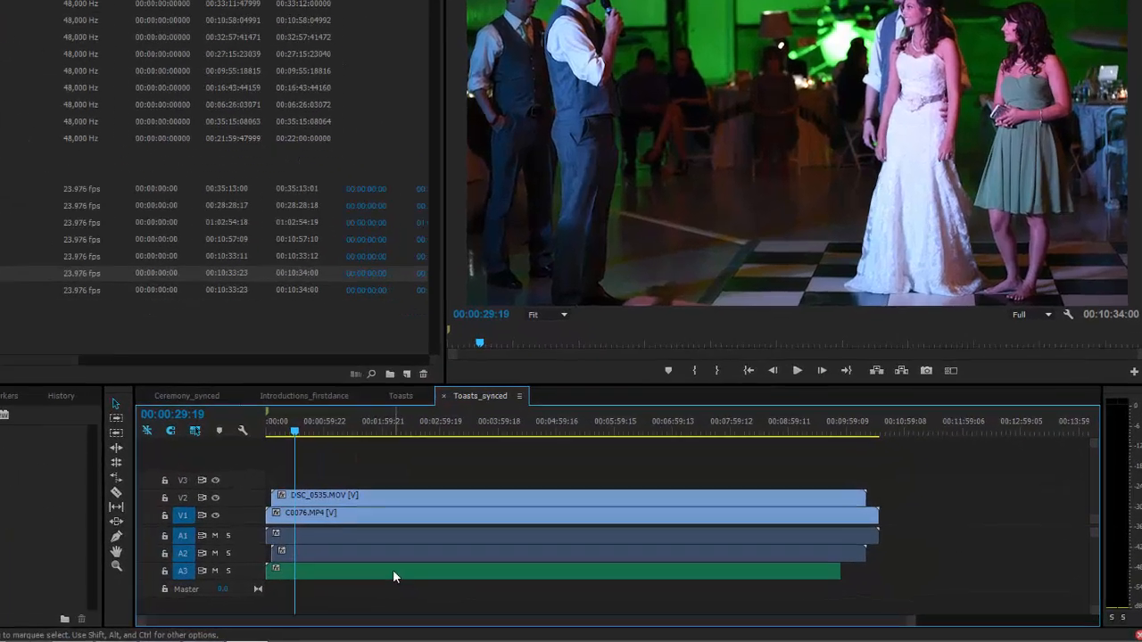
click(502, 583)
click(499, 570)
click(202, 509)
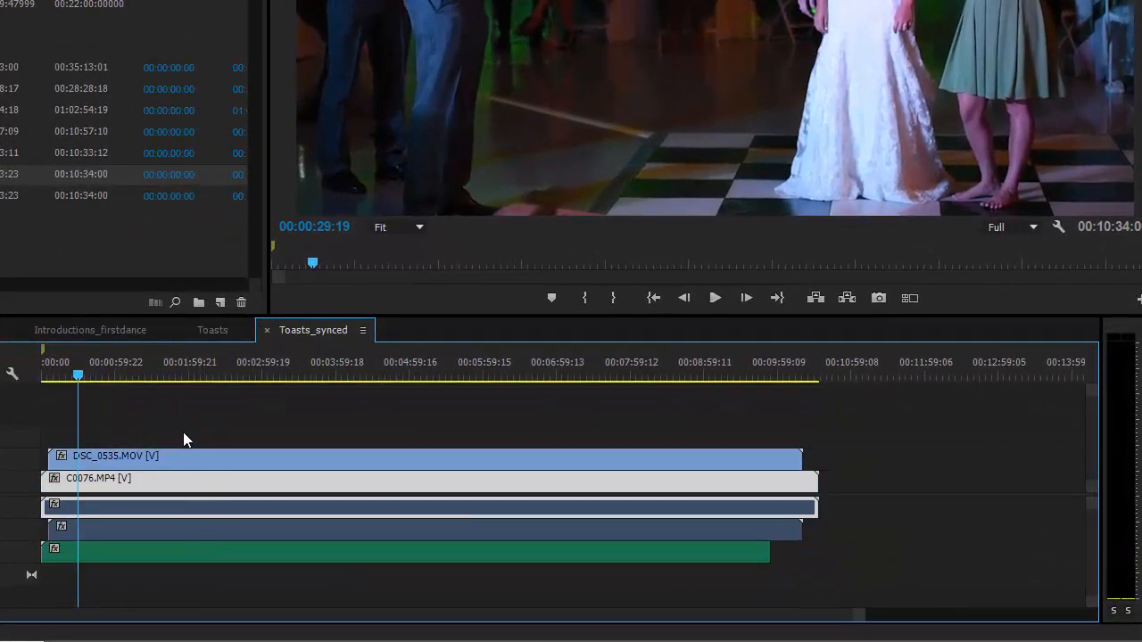
drag(77, 377, 58, 378)
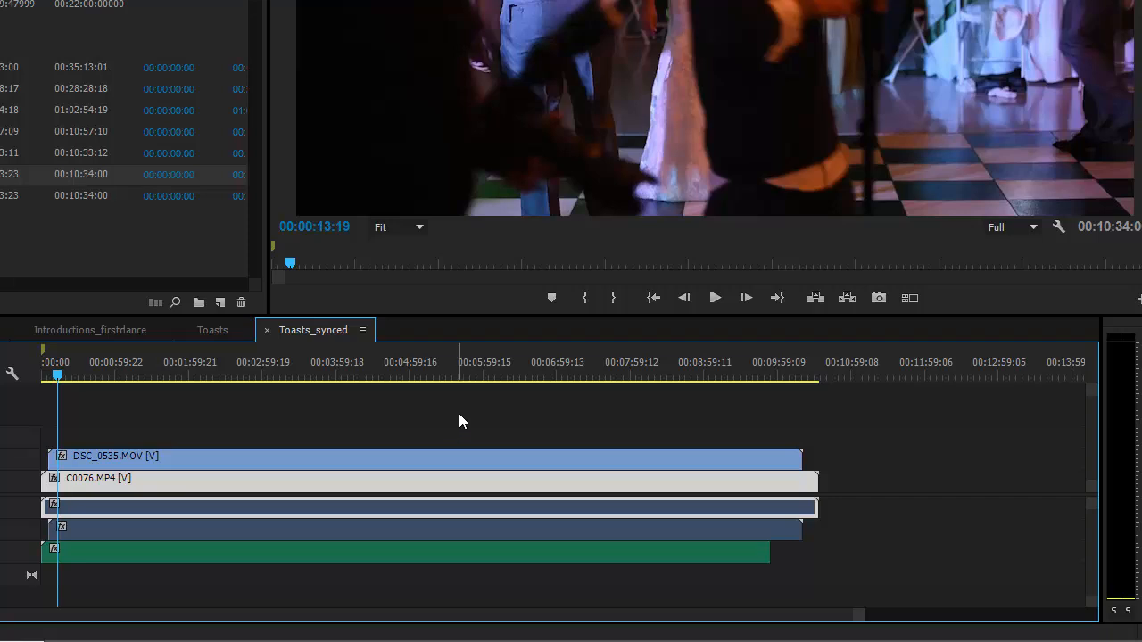
Nest only the video parts of DSC_0535.MOV and C0076.MP4 into a sequence named Toasts_nested
click(492, 430)
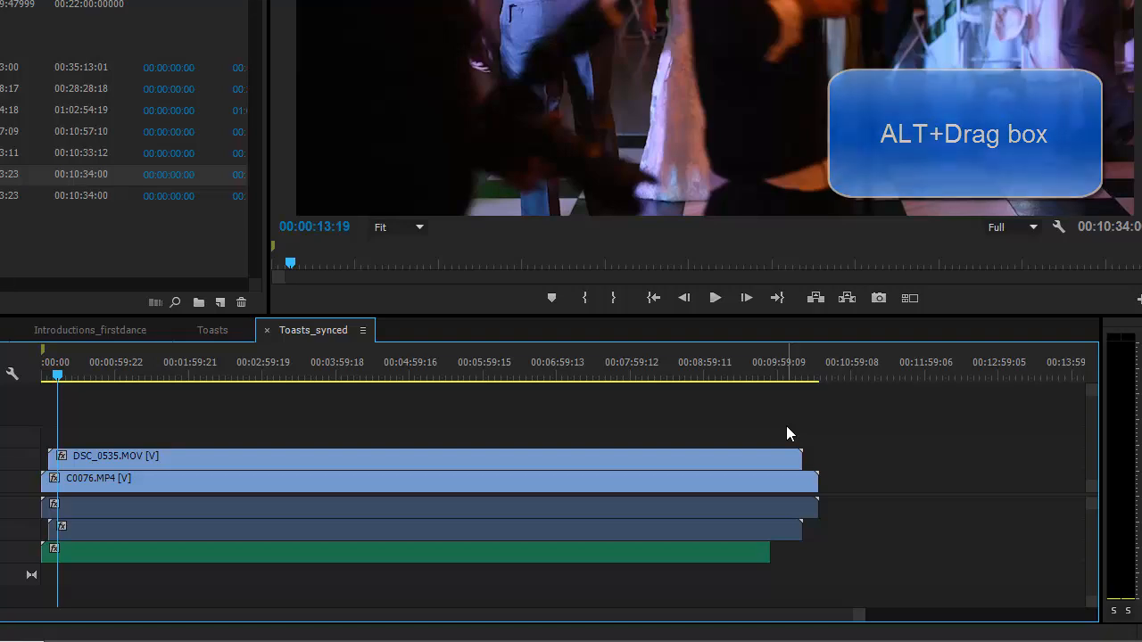
drag(786, 434, 80, 483)
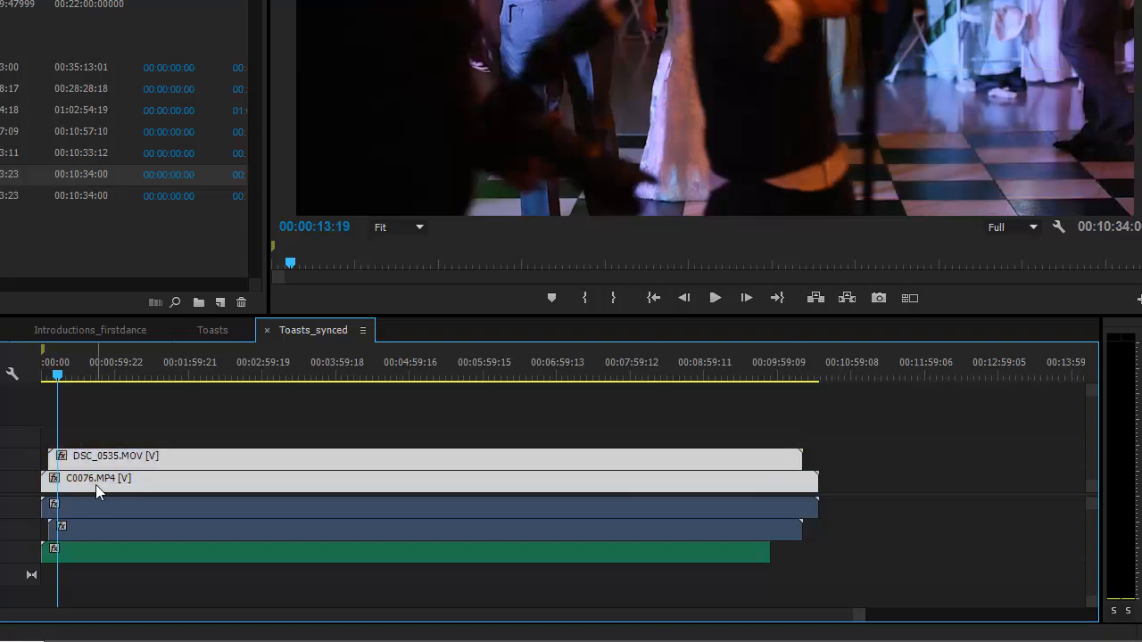
right_click(95, 485)
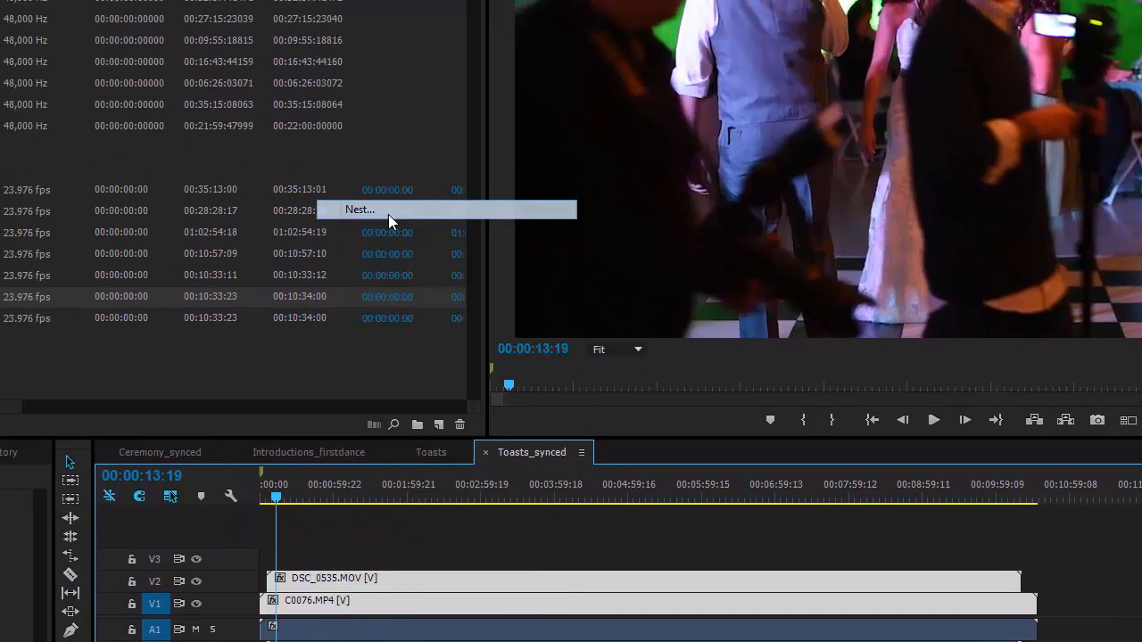
click(389, 210)
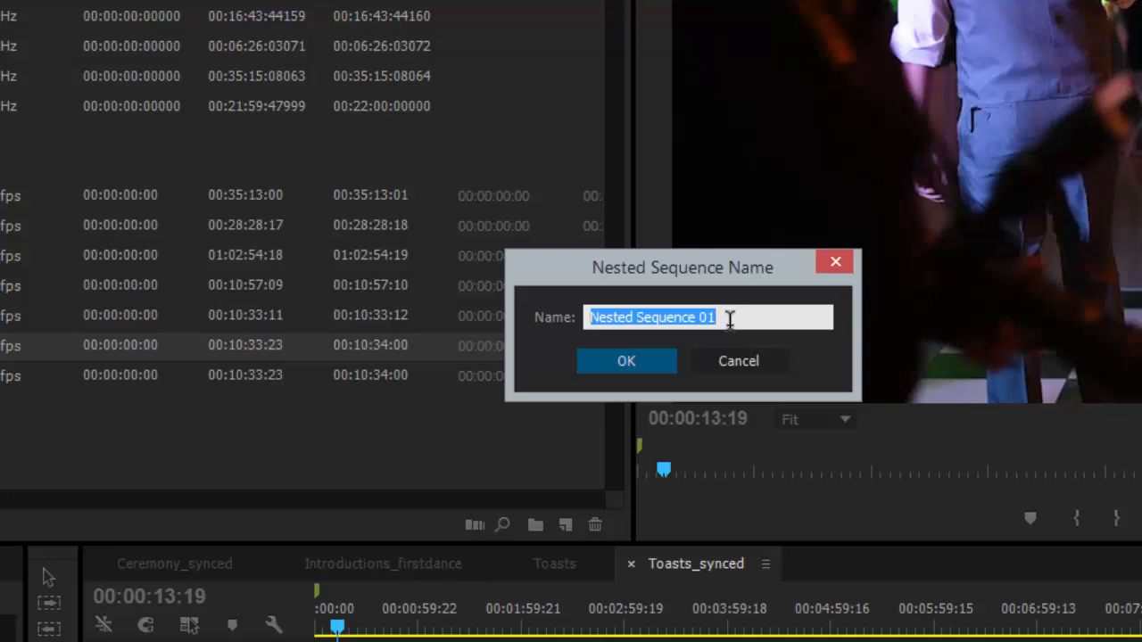
text(T)
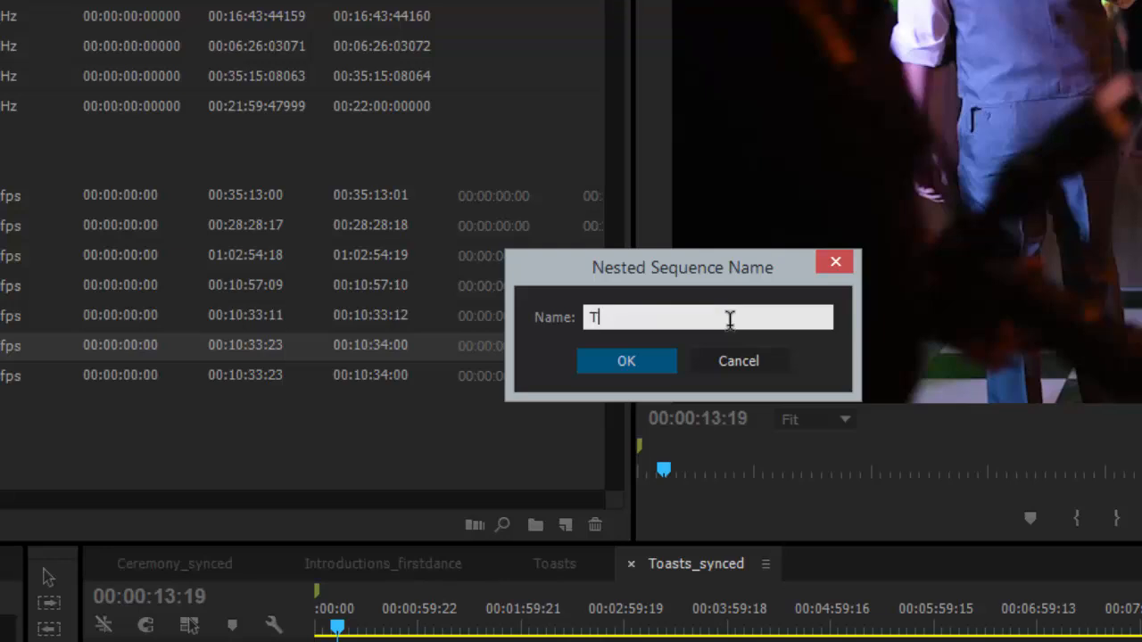
text(oasts_nested)
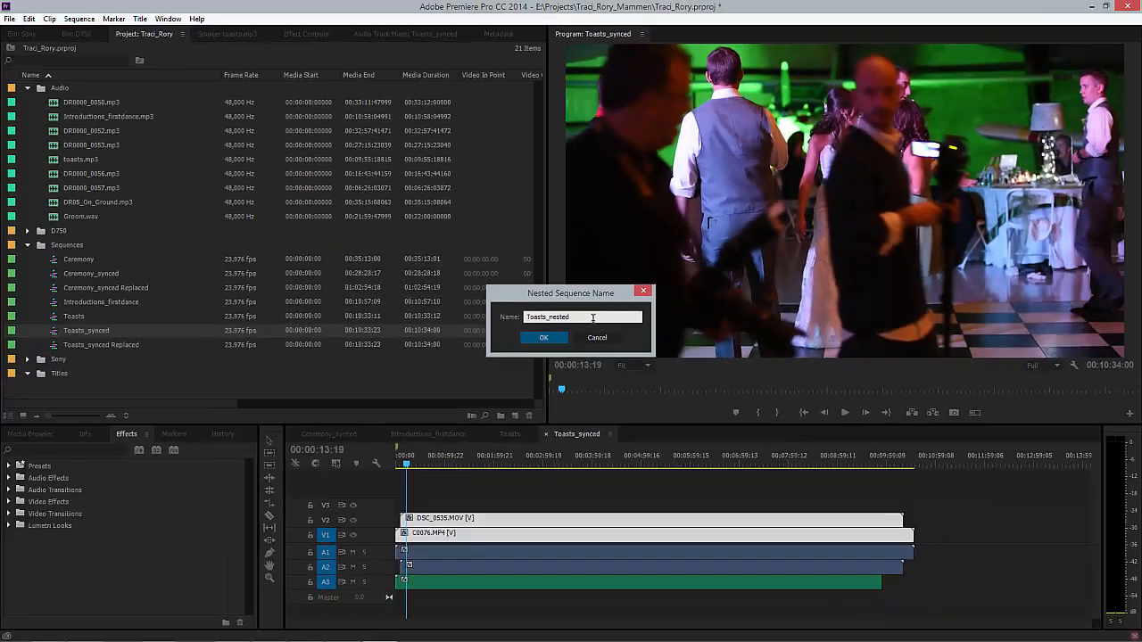
key(Return)
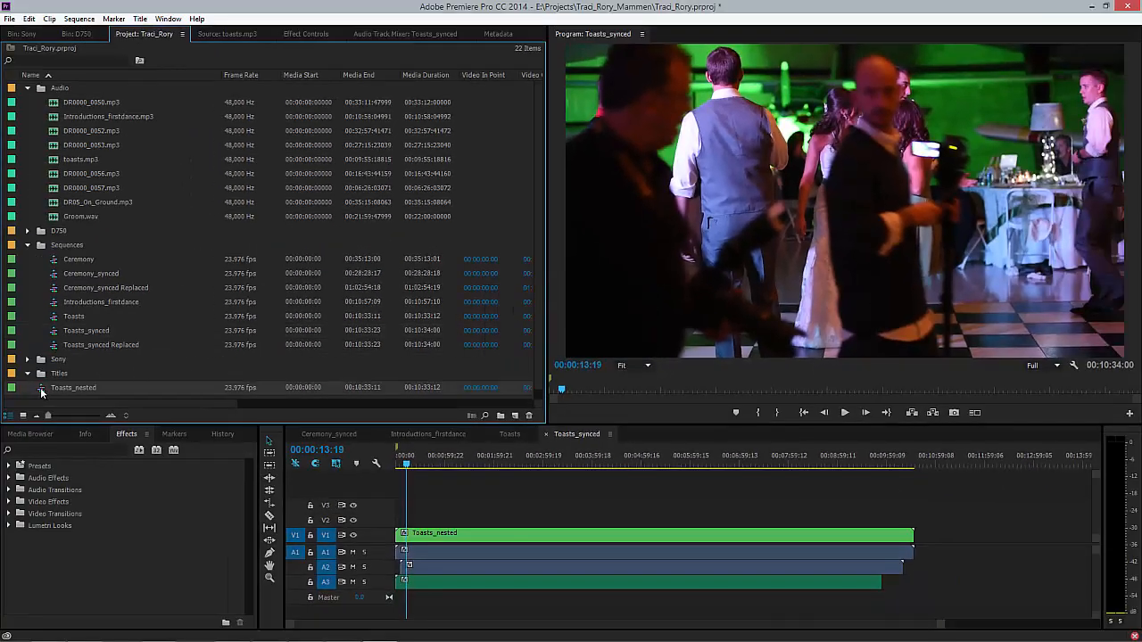
Move the Toasts_nested sequence into the Sequences bin and select it there
drag(40, 387, 39, 236)
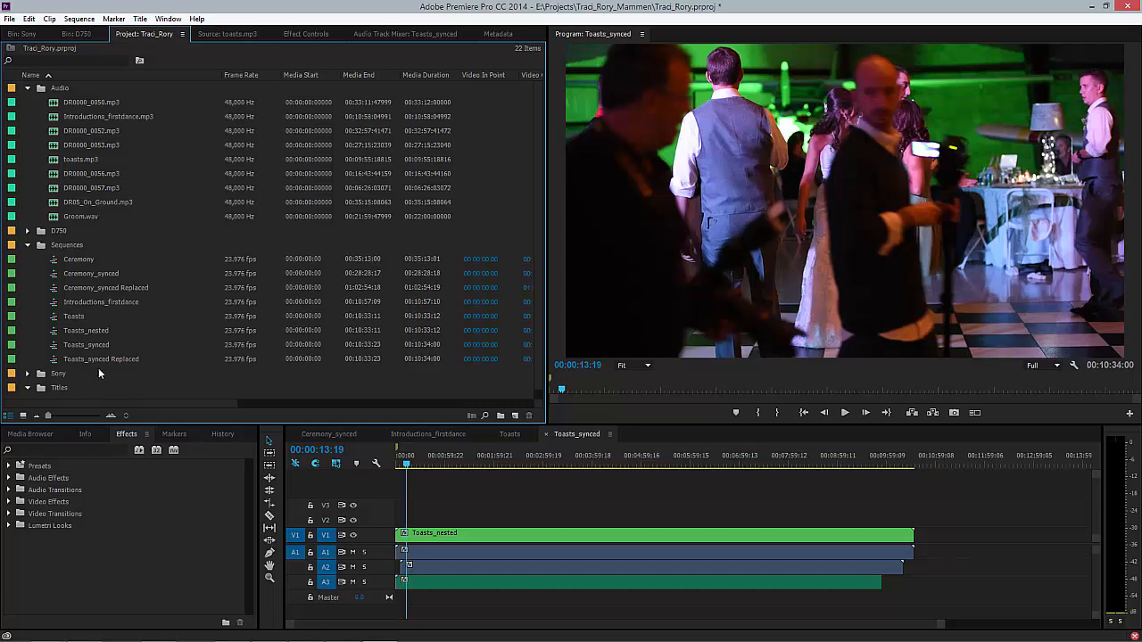
click(84, 346)
click(88, 334)
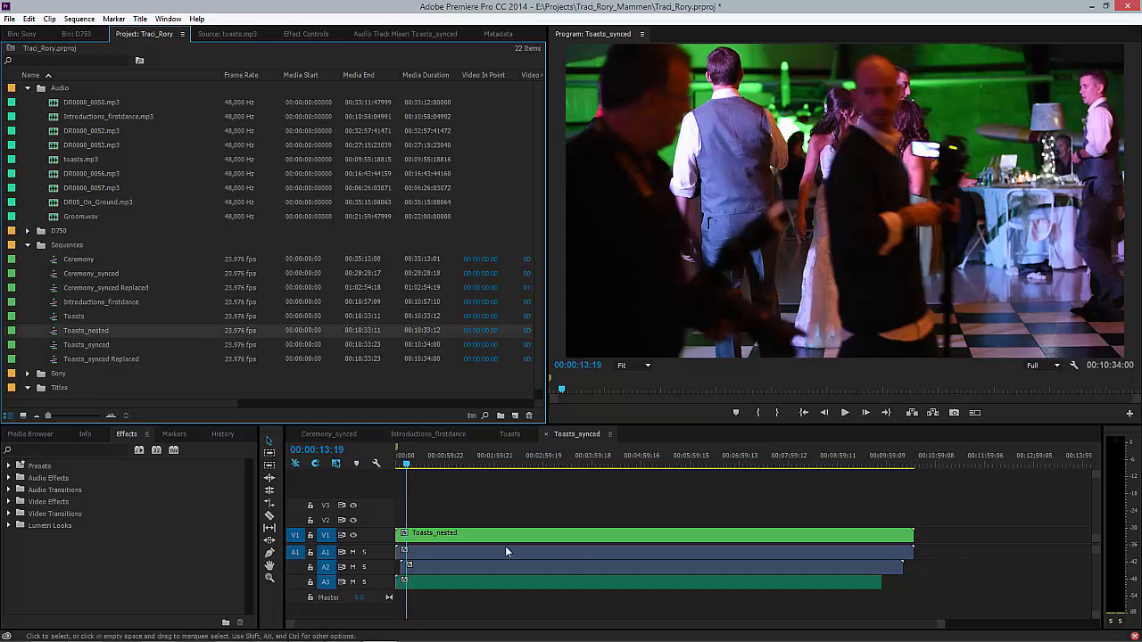
Move the playhead to 00:00:06:13 and enable multi-camera on the Toasts_nested clip
click(402, 465)
drag(402, 468, 401, 467)
click(426, 540)
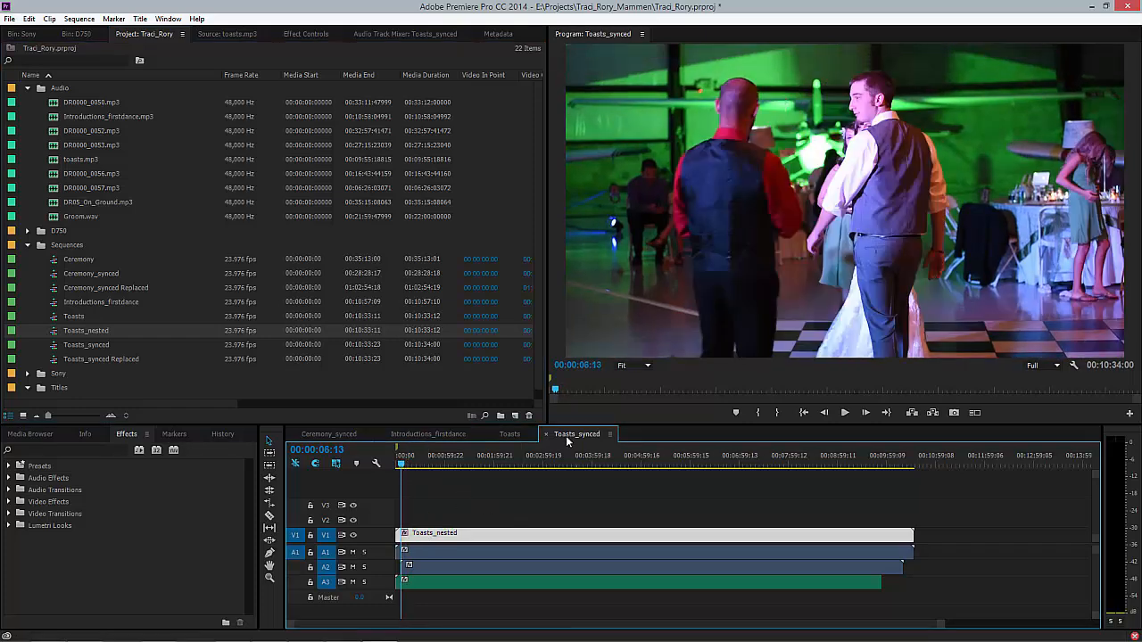
right_click(434, 538)
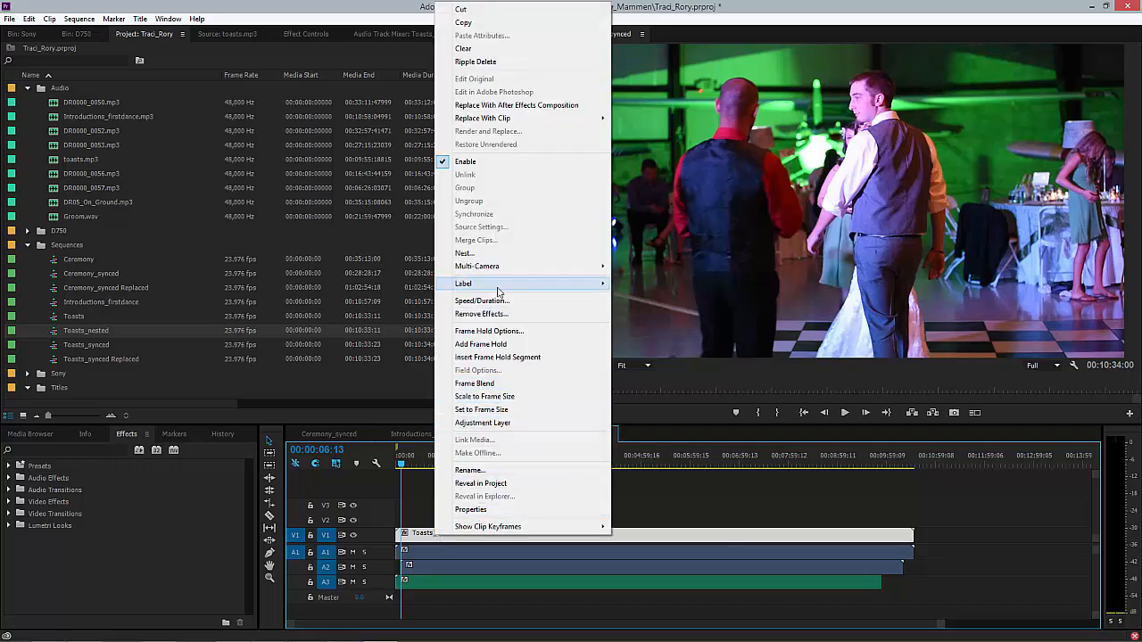
mouse_move(483, 269)
click(641, 268)
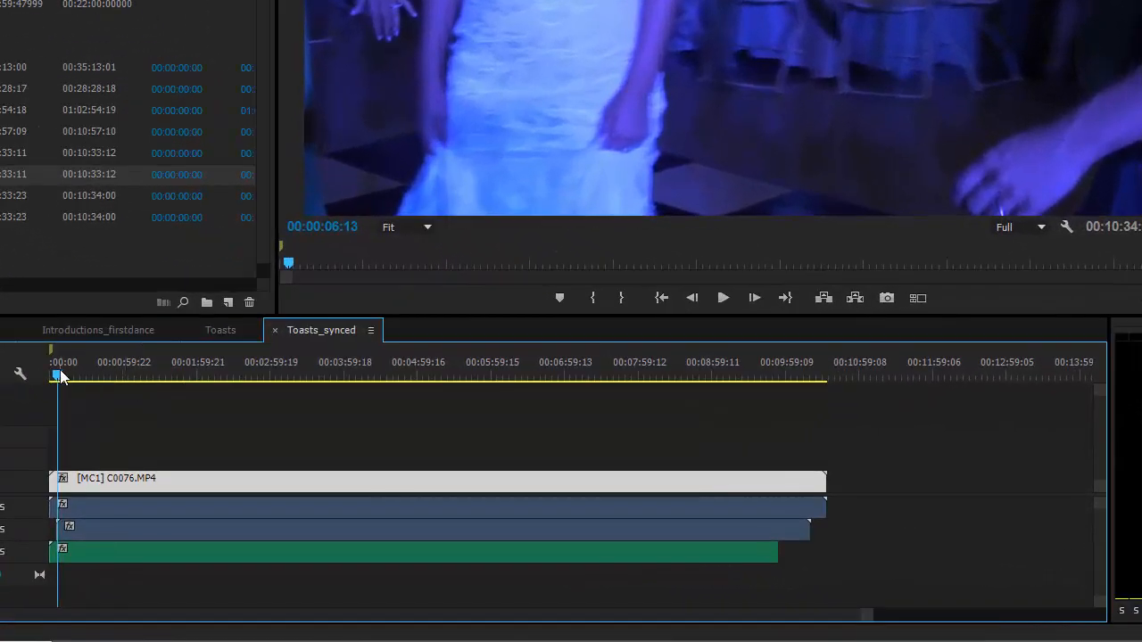
Move the playhead to 00:00:04:09, check the Program monitor's Button Editor without changes, and turn on the multi-camera view
drag(59, 376, 55, 377)
click(917, 298)
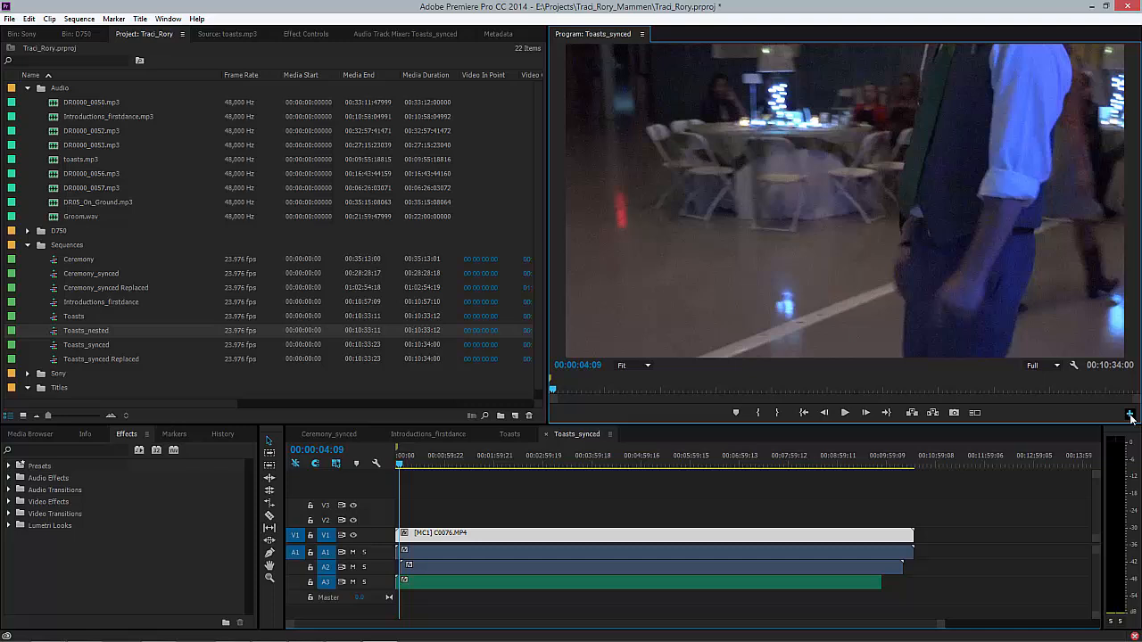
click(1082, 327)
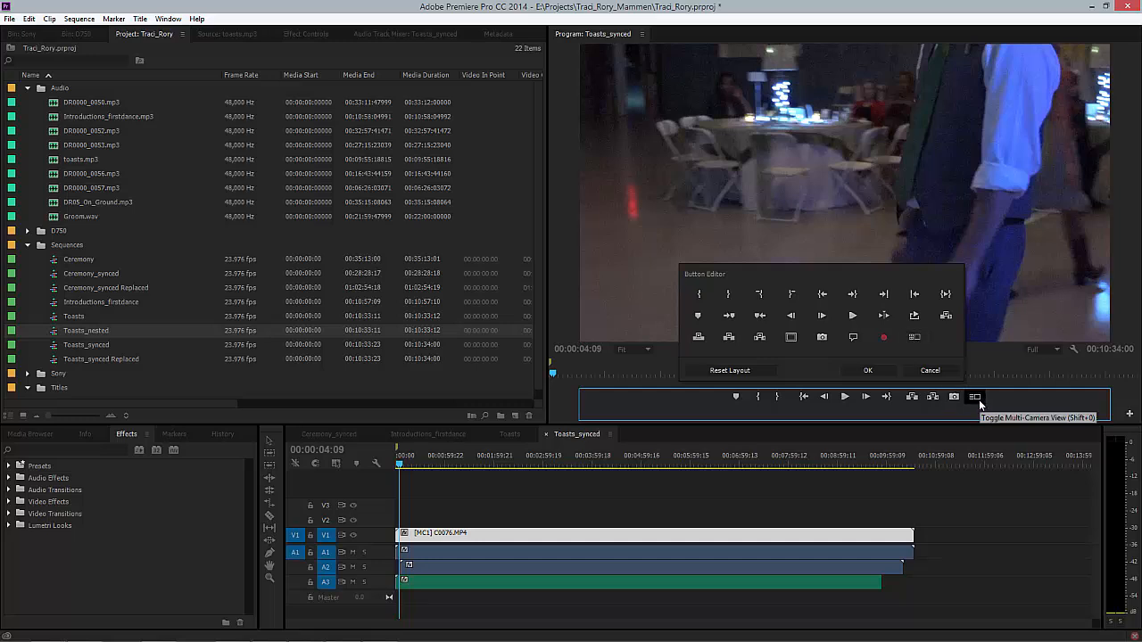
click(930, 371)
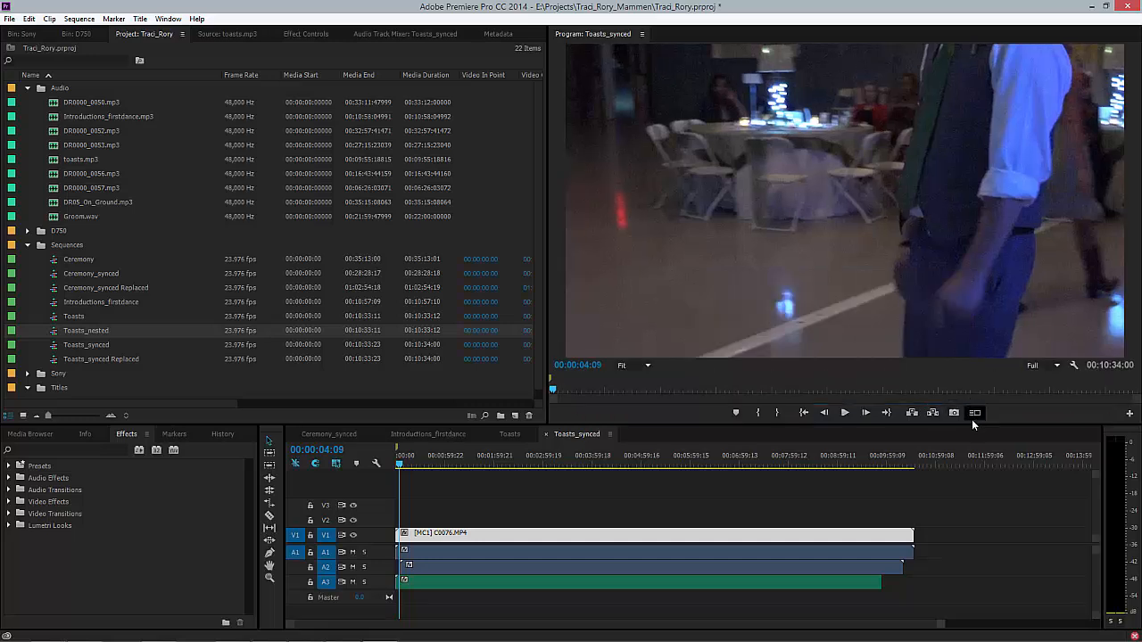
click(975, 413)
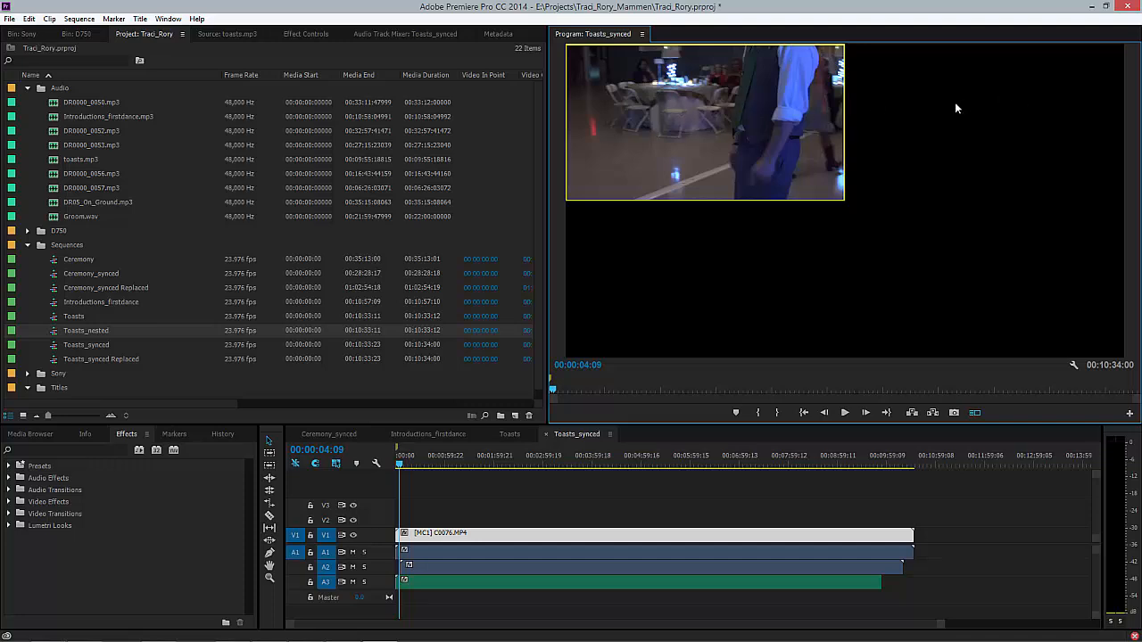
Play the Toasts_synced sequence, switching live between the two camera angles, and stop playback just after one minute
click(845, 412)
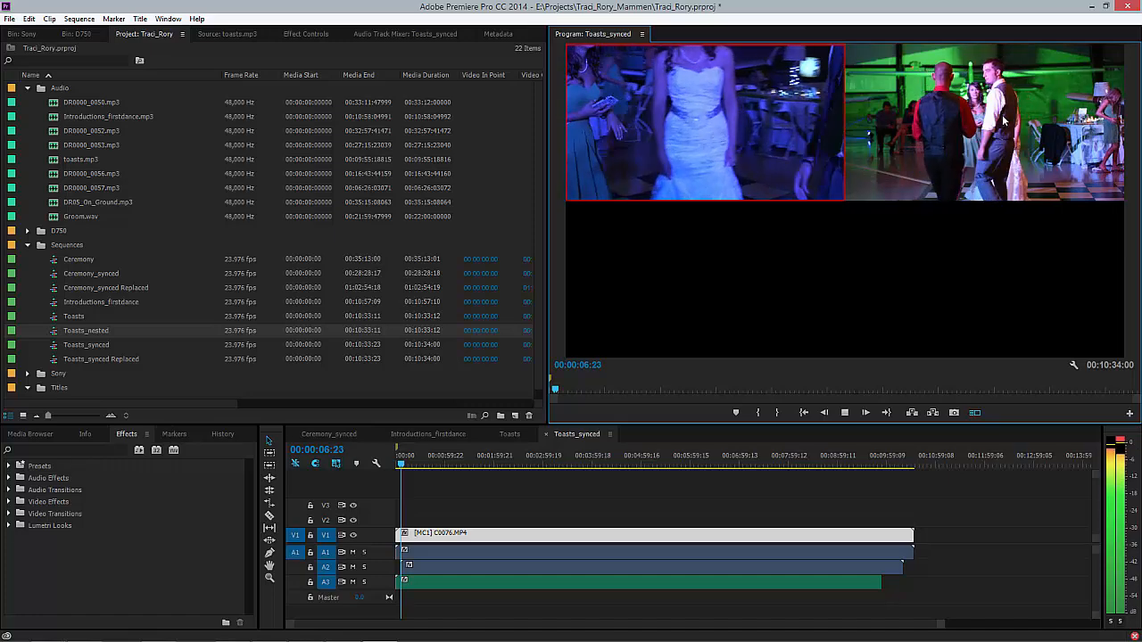
click(976, 138)
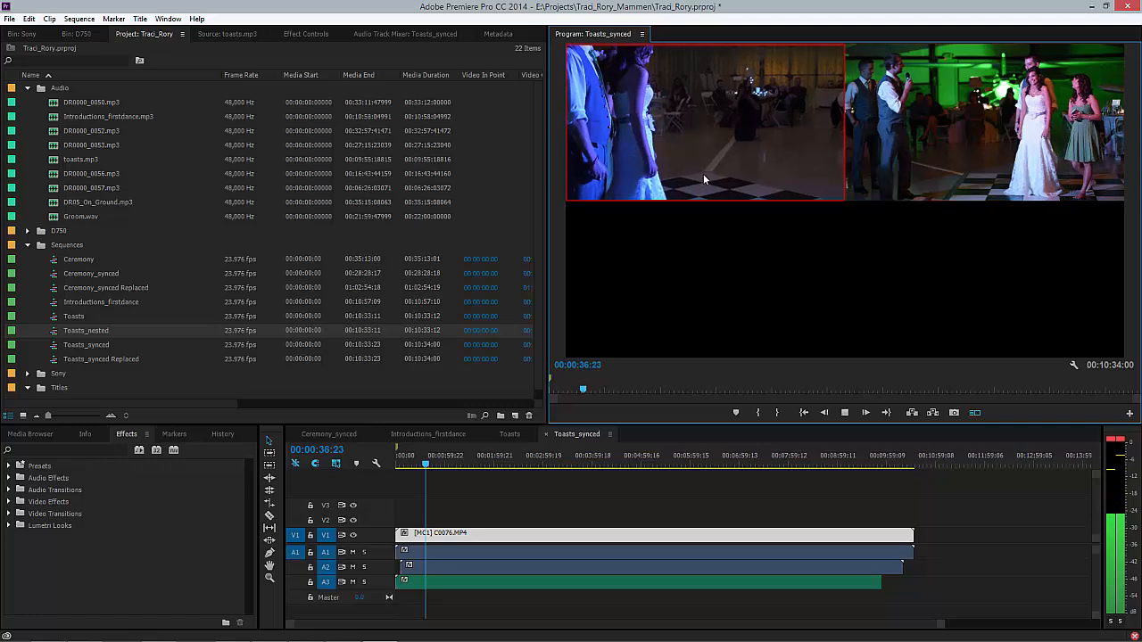
click(775, 145)
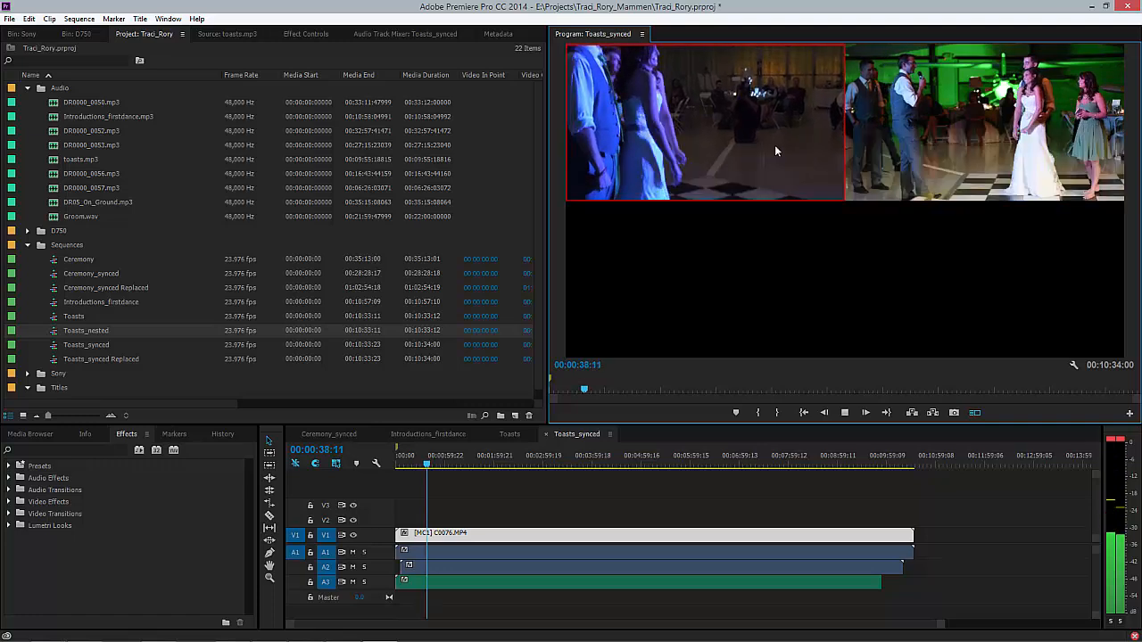
click(908, 133)
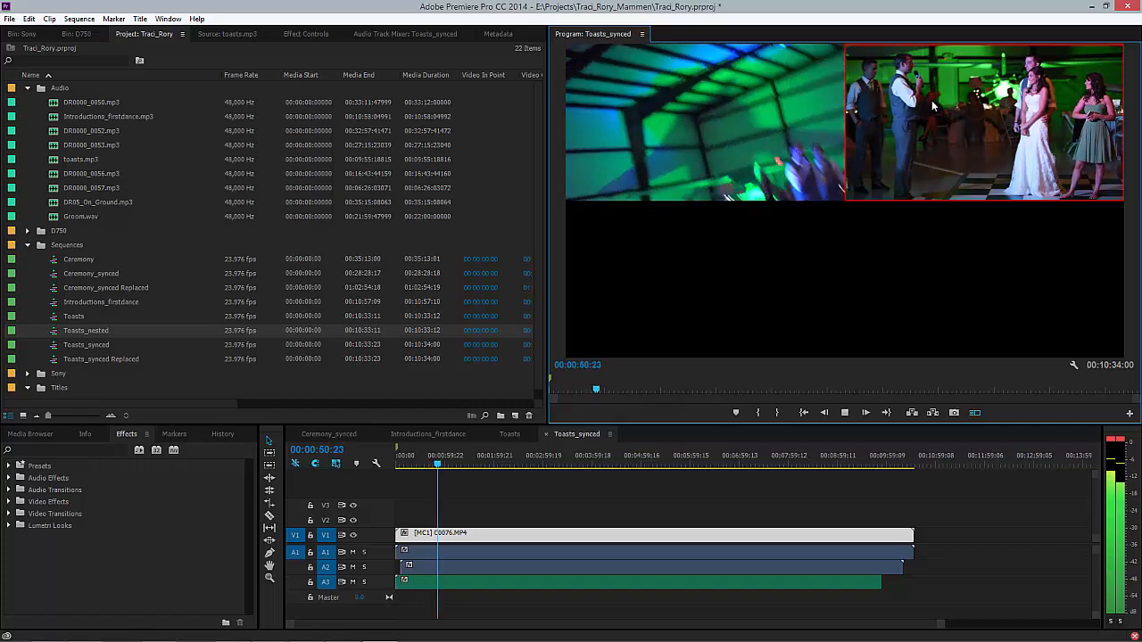
click(713, 158)
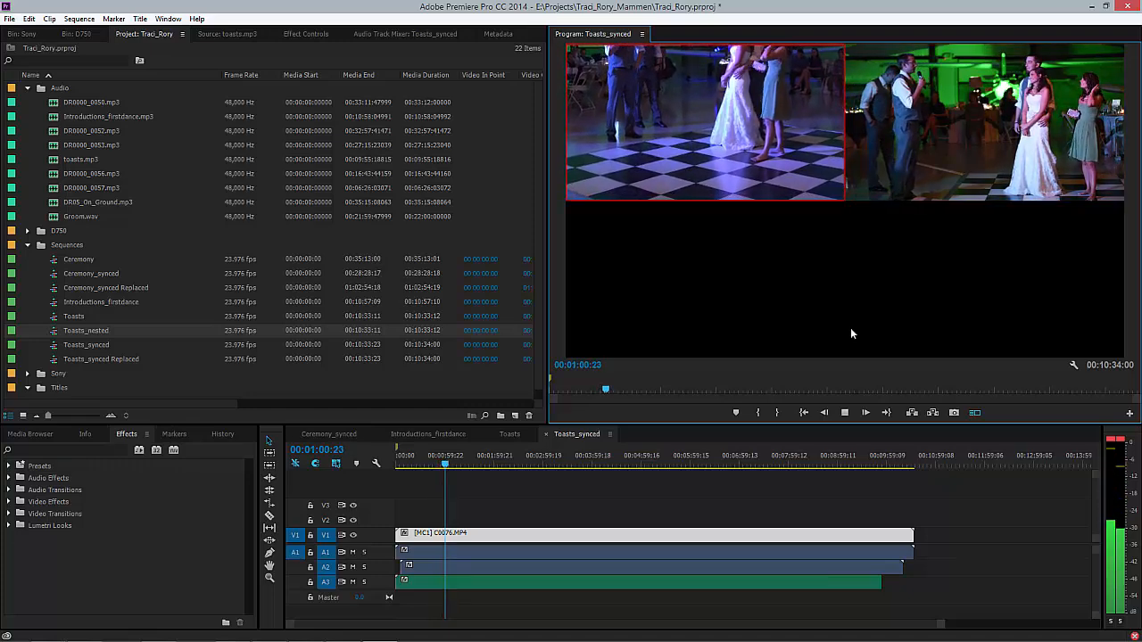
click(844, 412)
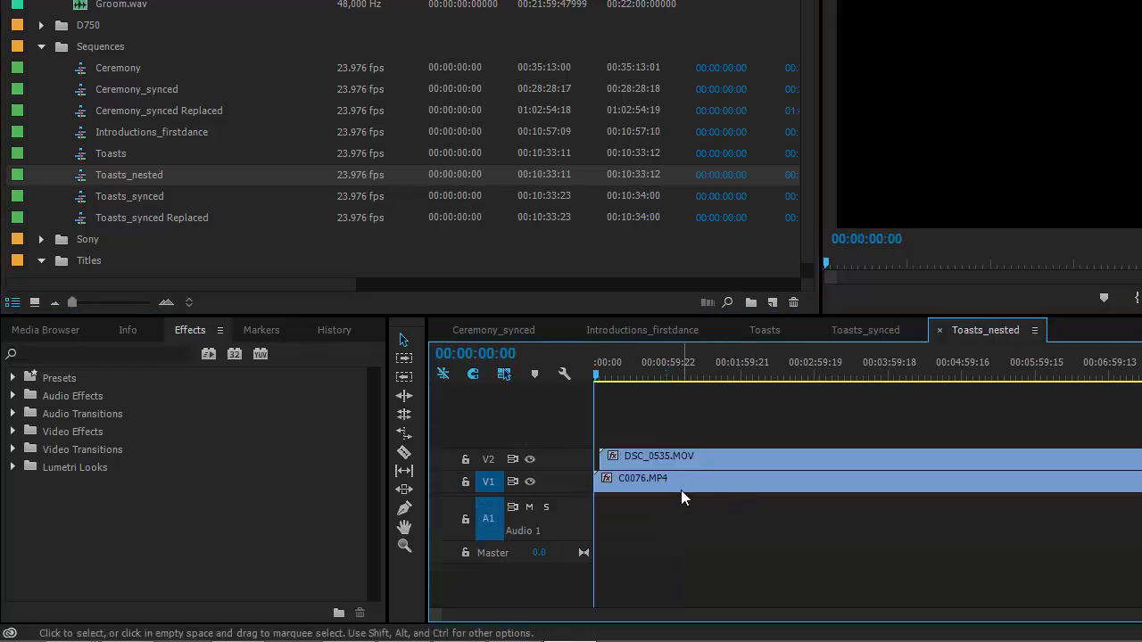
In Toasts_nested, apply Scale to Frame Size to the C0076.MP4 clip at 00:00:34:21, hiding track V2 during the change and showing it again
click(639, 374)
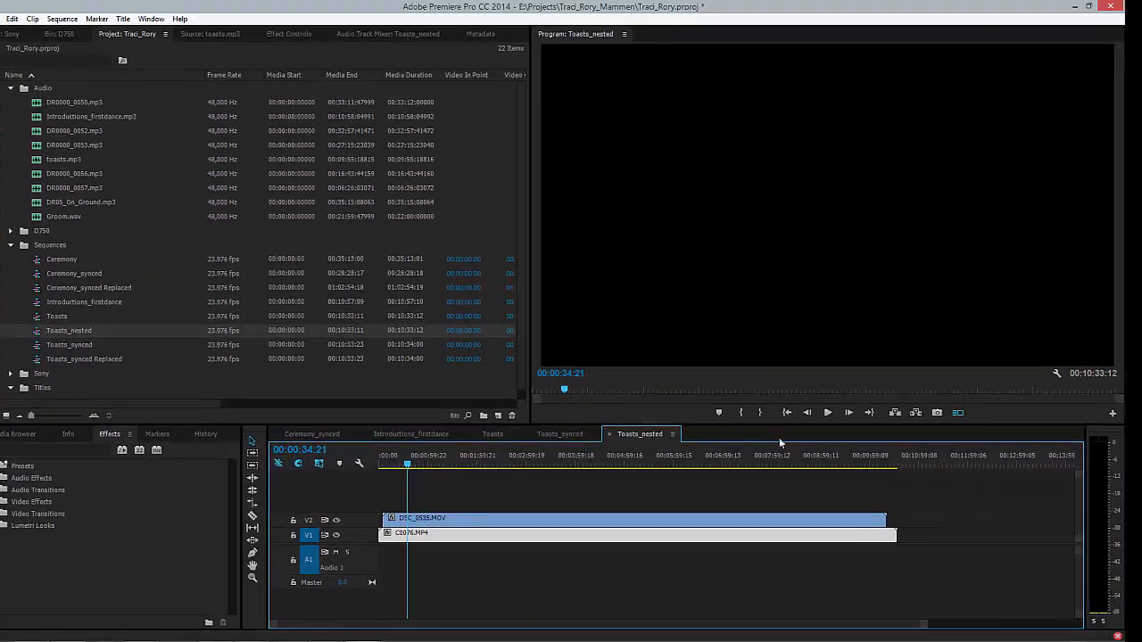
click(336, 525)
click(337, 522)
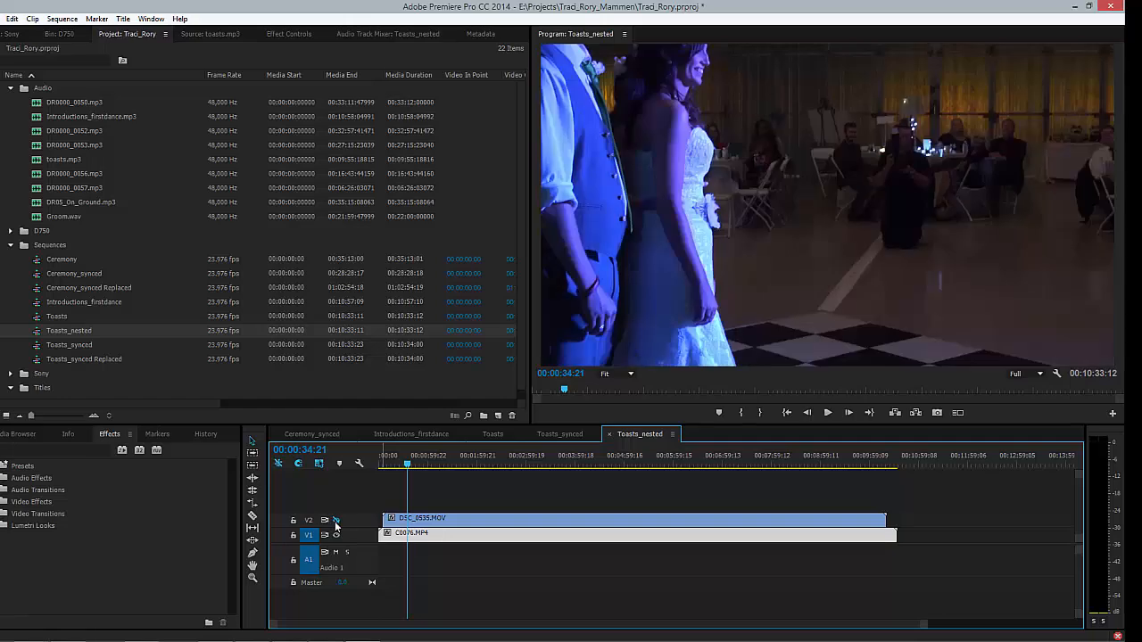
right_click(458, 542)
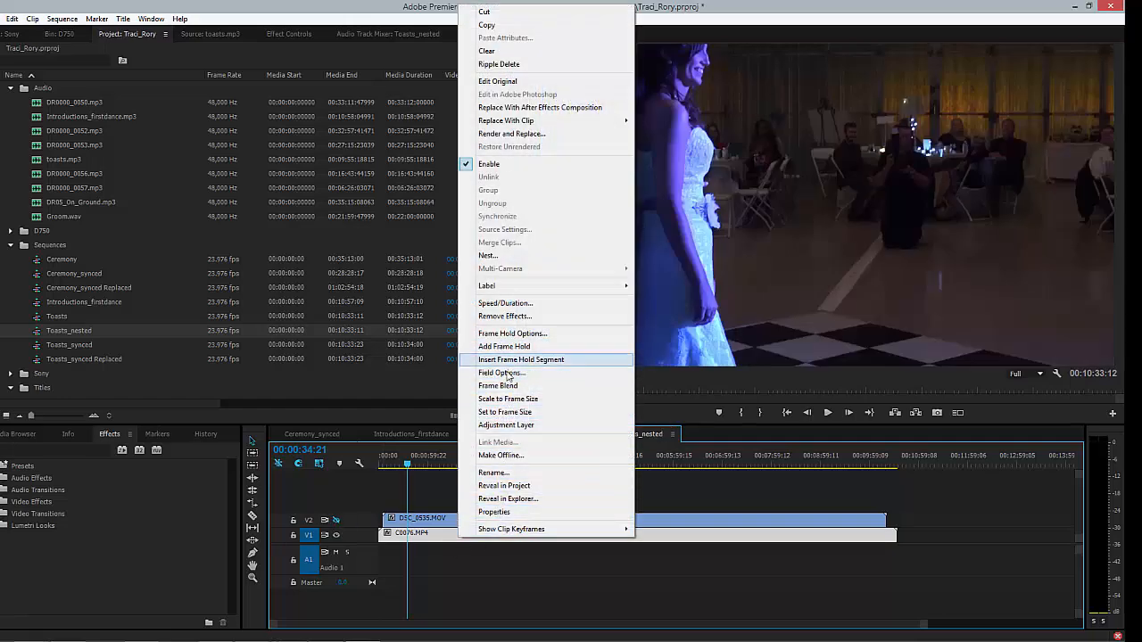
click(505, 399)
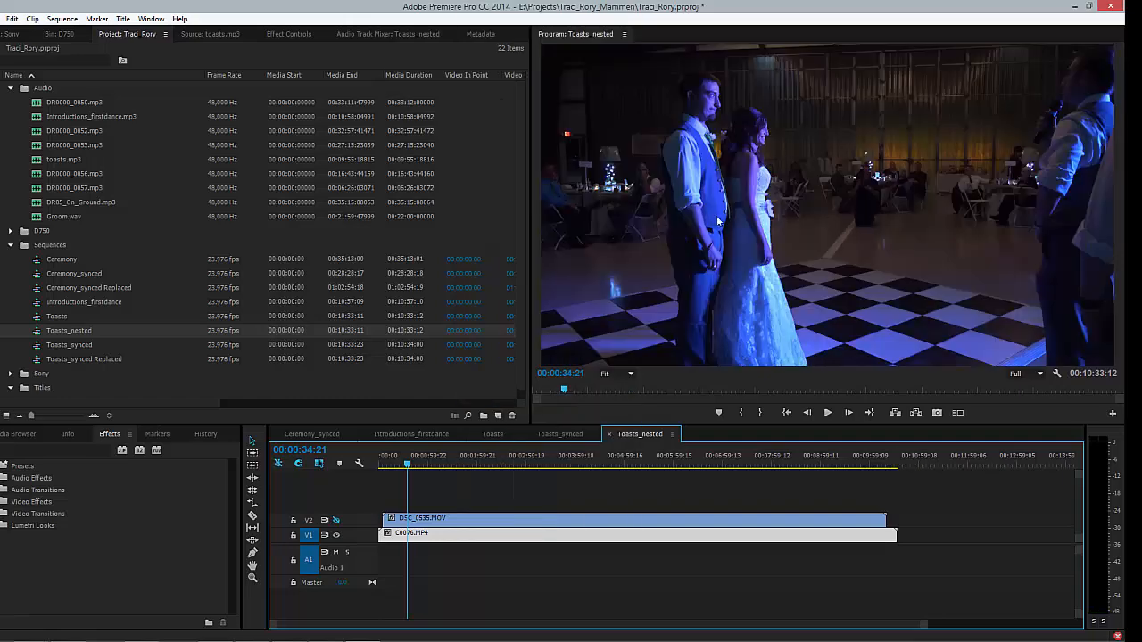
click(335, 521)
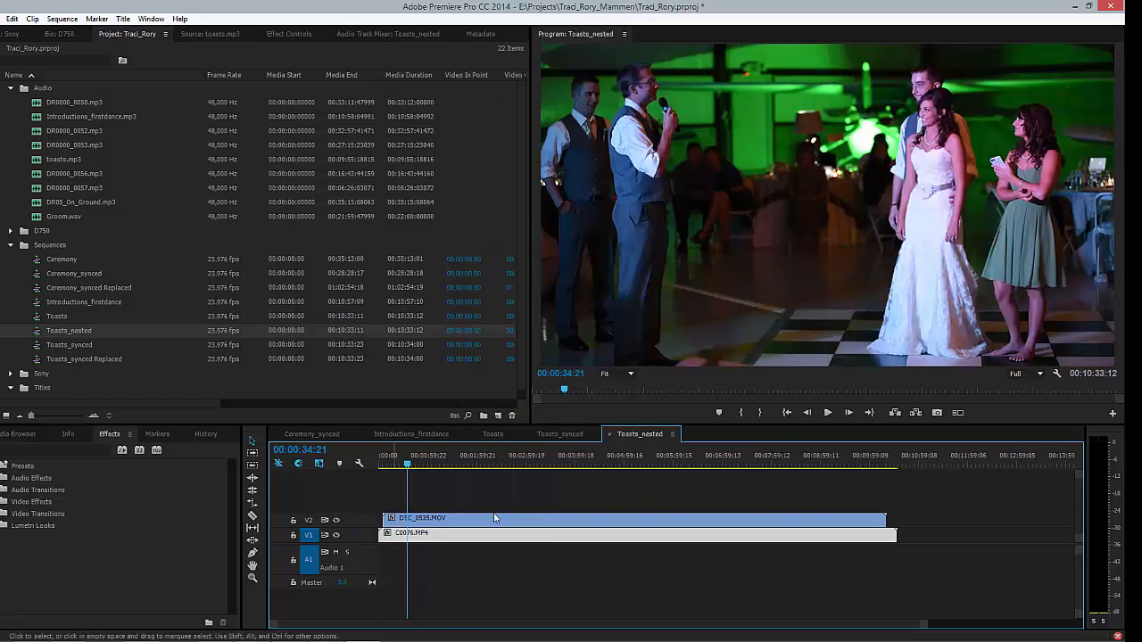
Return to Toasts_synced with the multi-camera view on and play from 00:01:02:00, switching live between both angles until 00:01:31:04
click(557, 435)
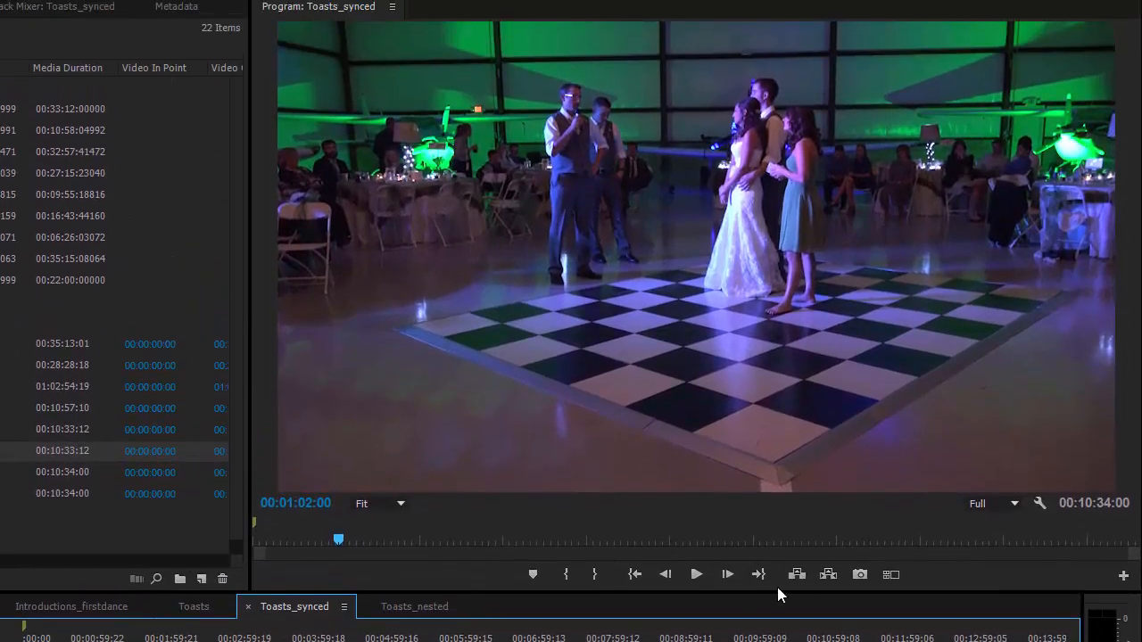
click(890, 574)
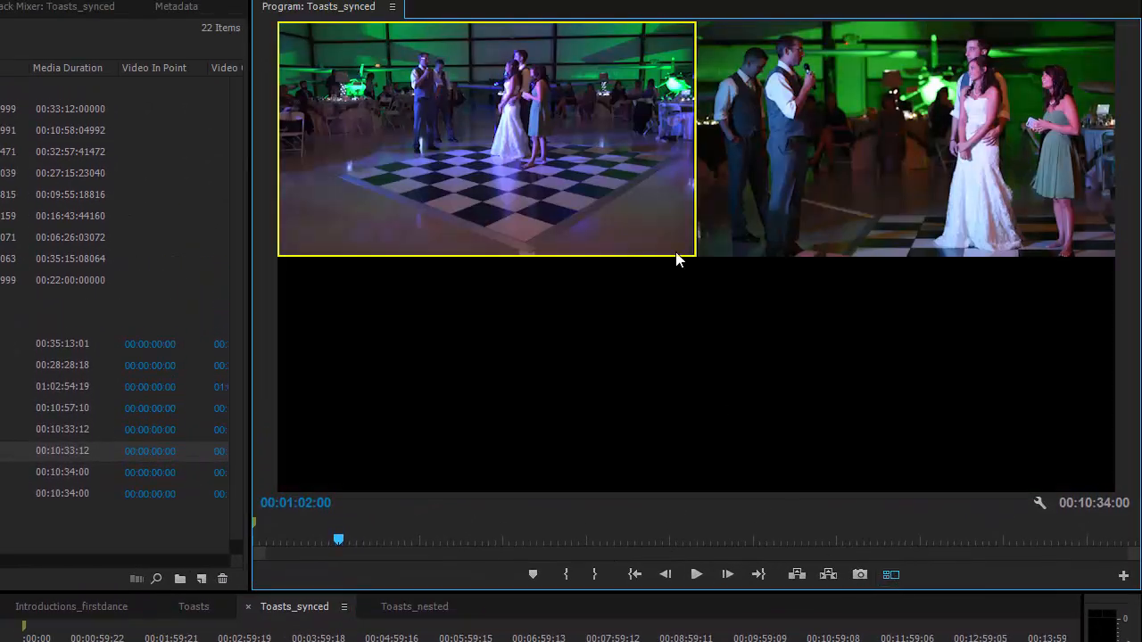
click(697, 575)
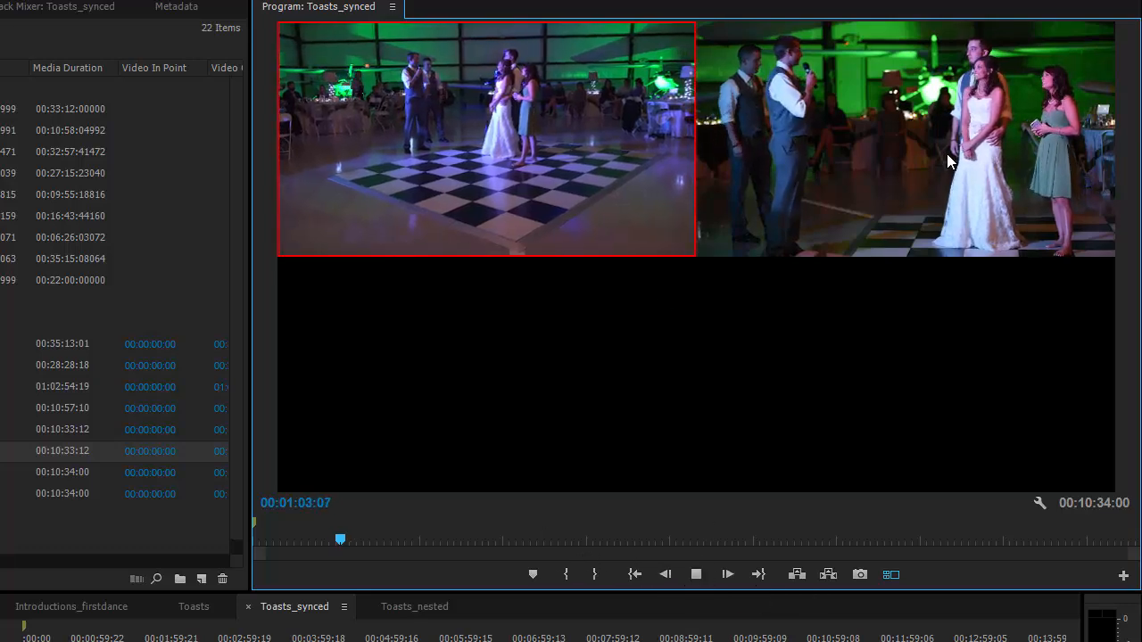
click(938, 124)
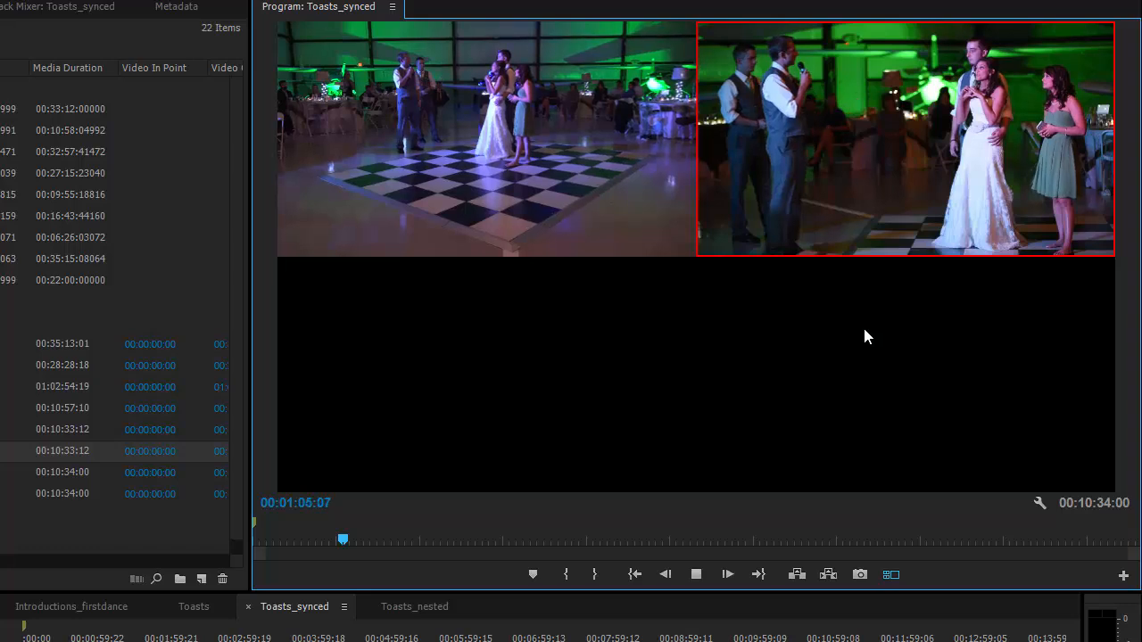
click(487, 141)
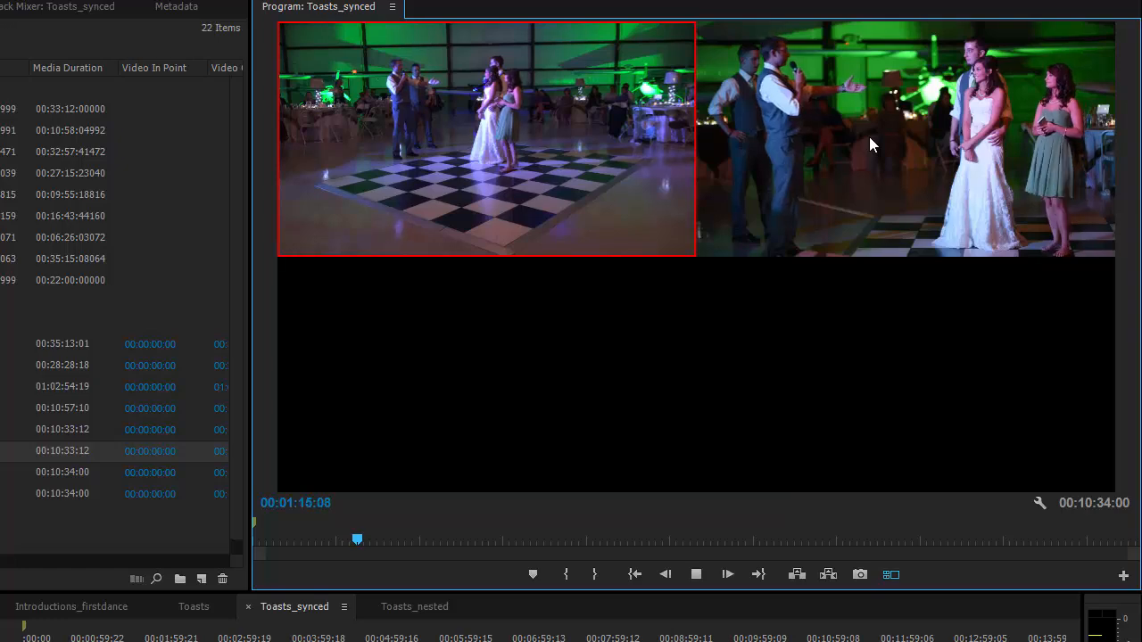
click(869, 137)
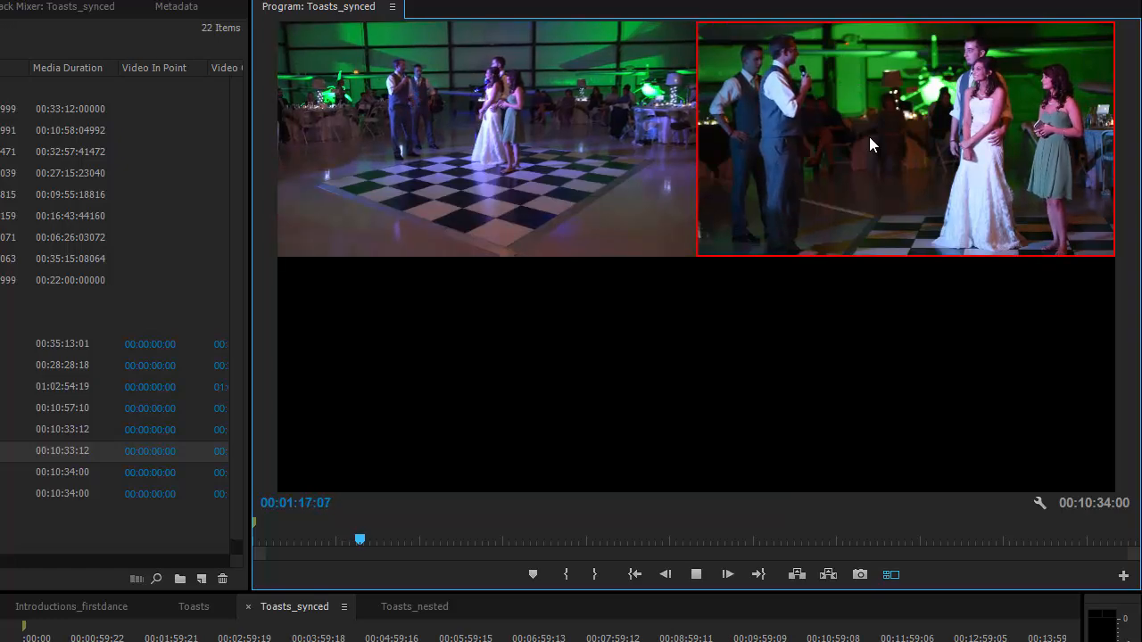
key(1)
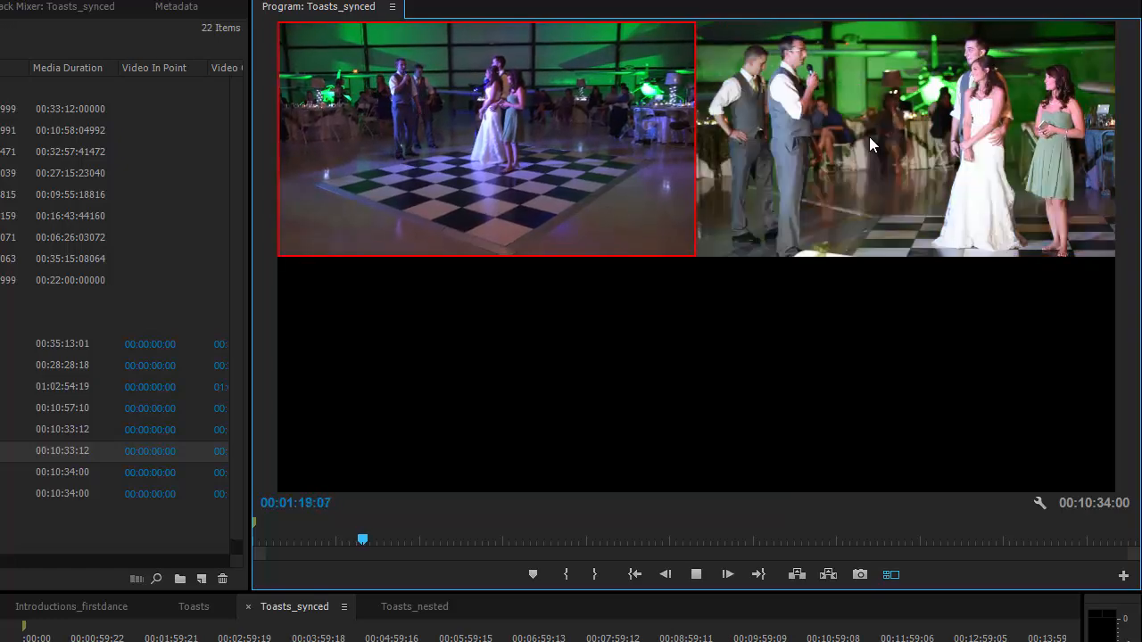
click(869, 136)
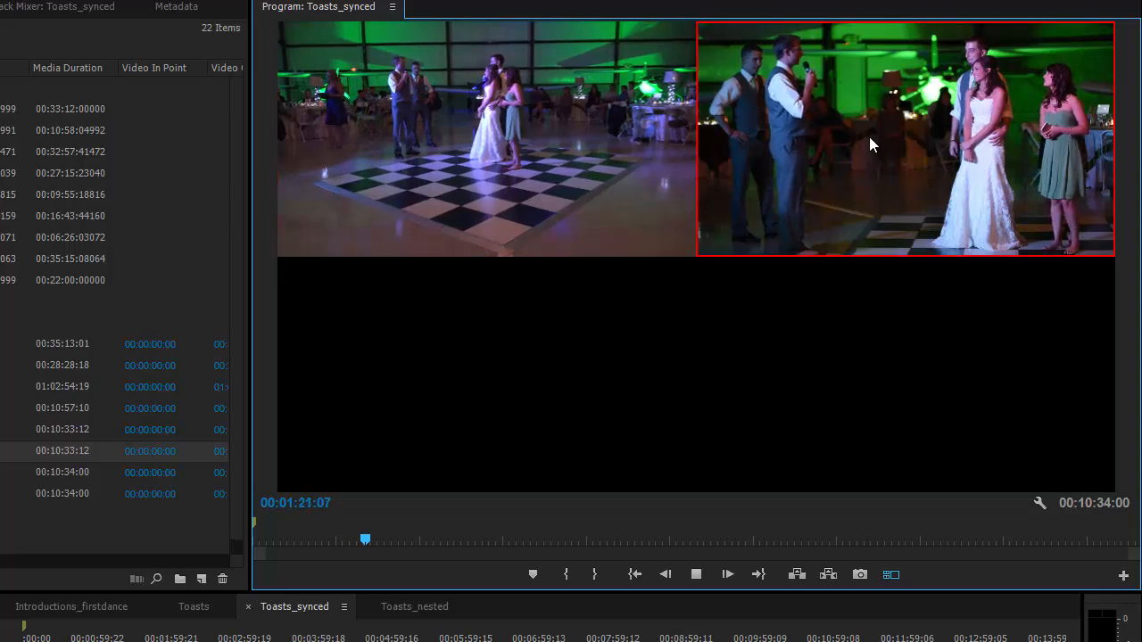
key(1)
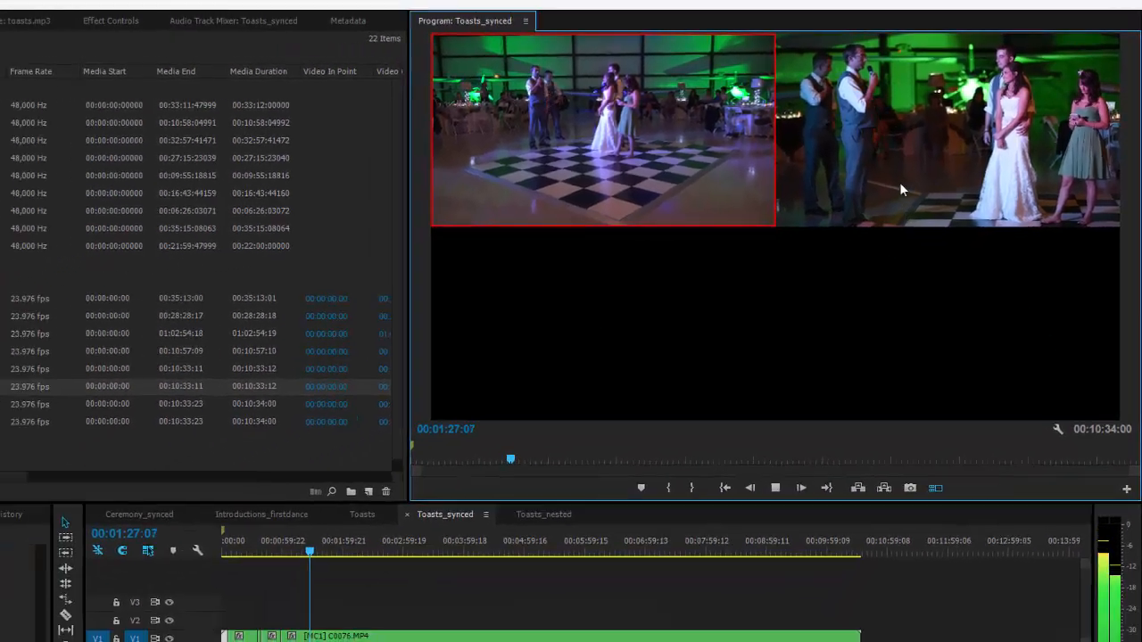
click(927, 147)
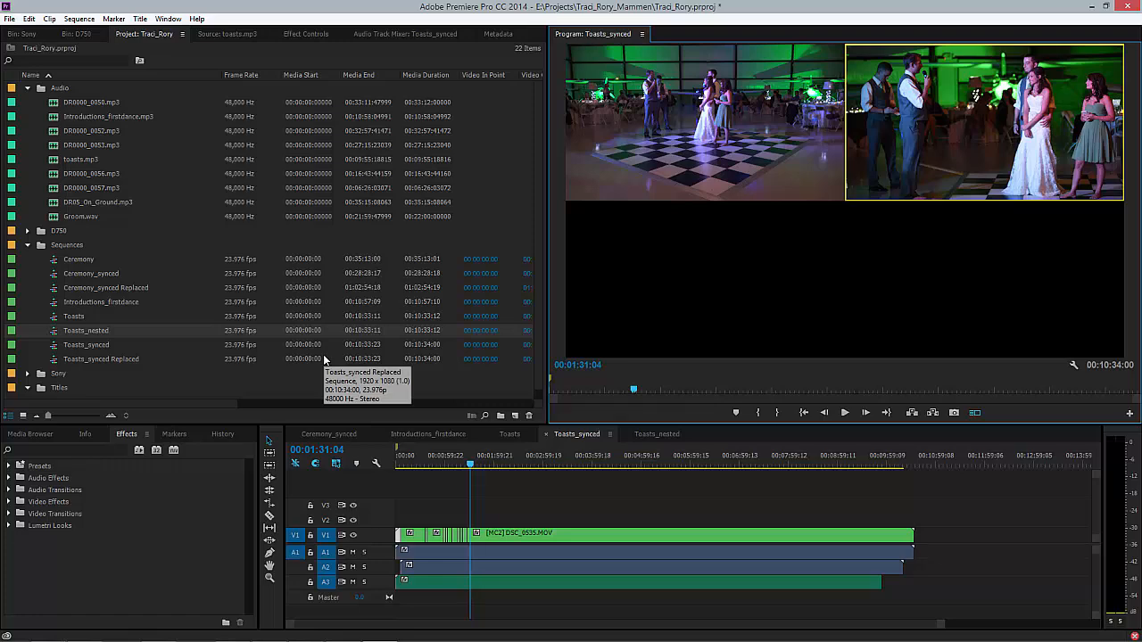
Turn off the multi-camera view and review the opening cuts of Toasts_synced up to 00:00:19:07
click(976, 413)
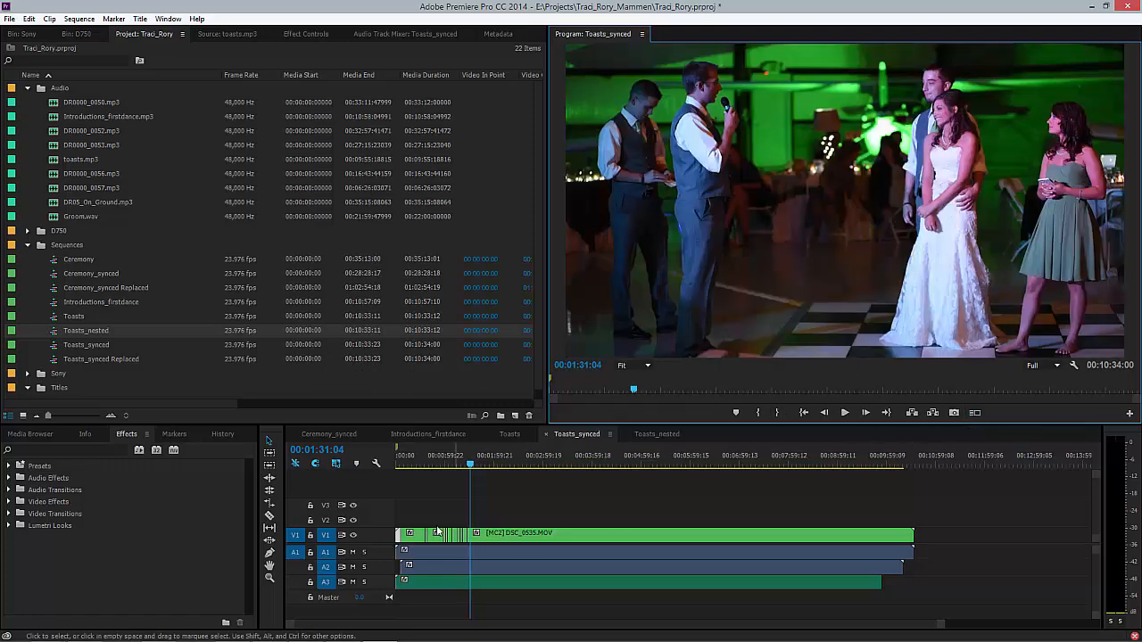
click(418, 462)
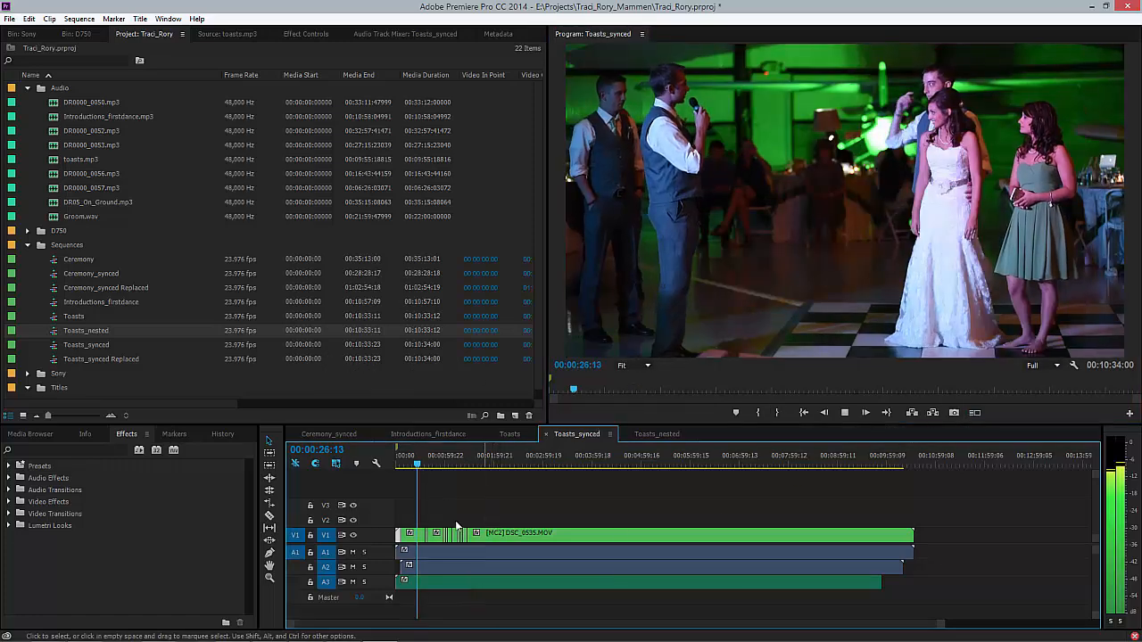
key(space)
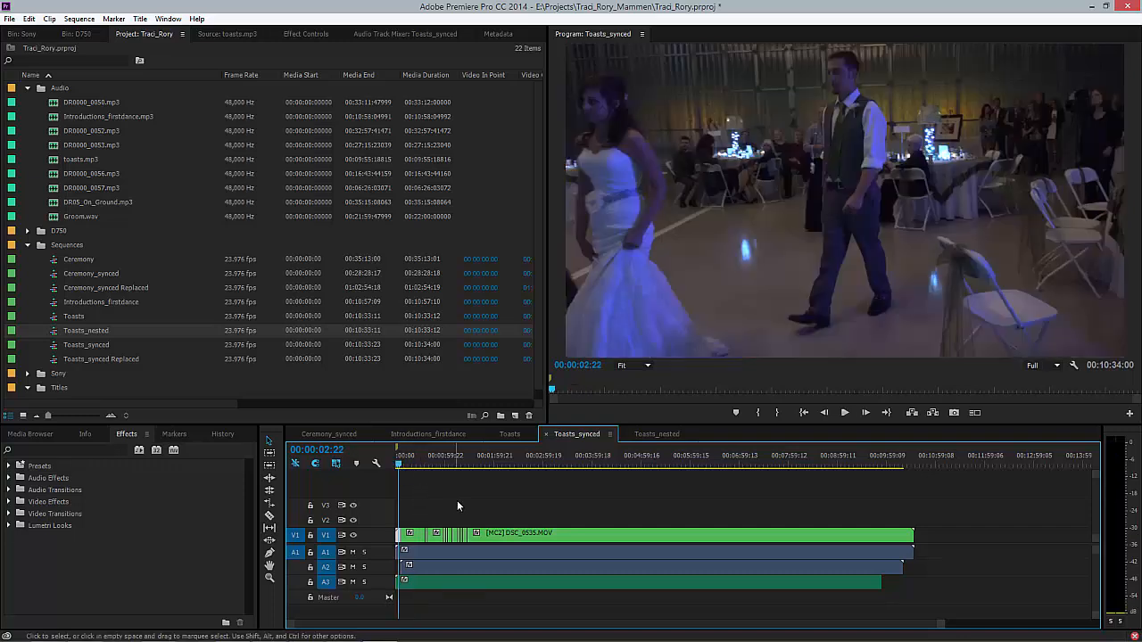
scroll(428, 527, up, 4)
scroll(419, 539, up, 5)
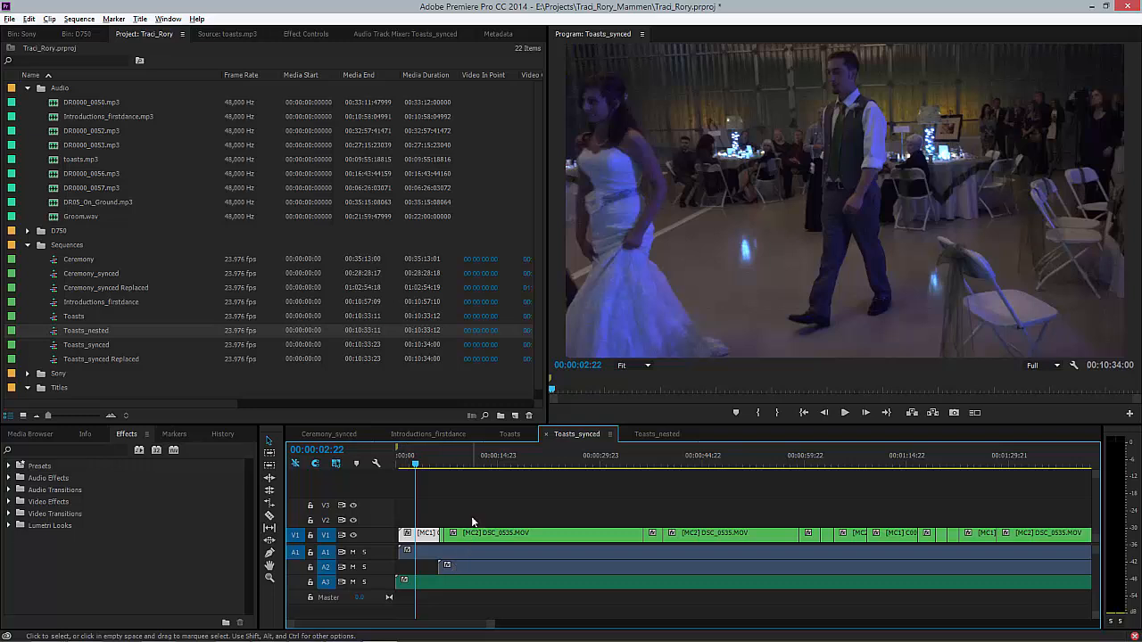
scroll(450, 514, up, 3)
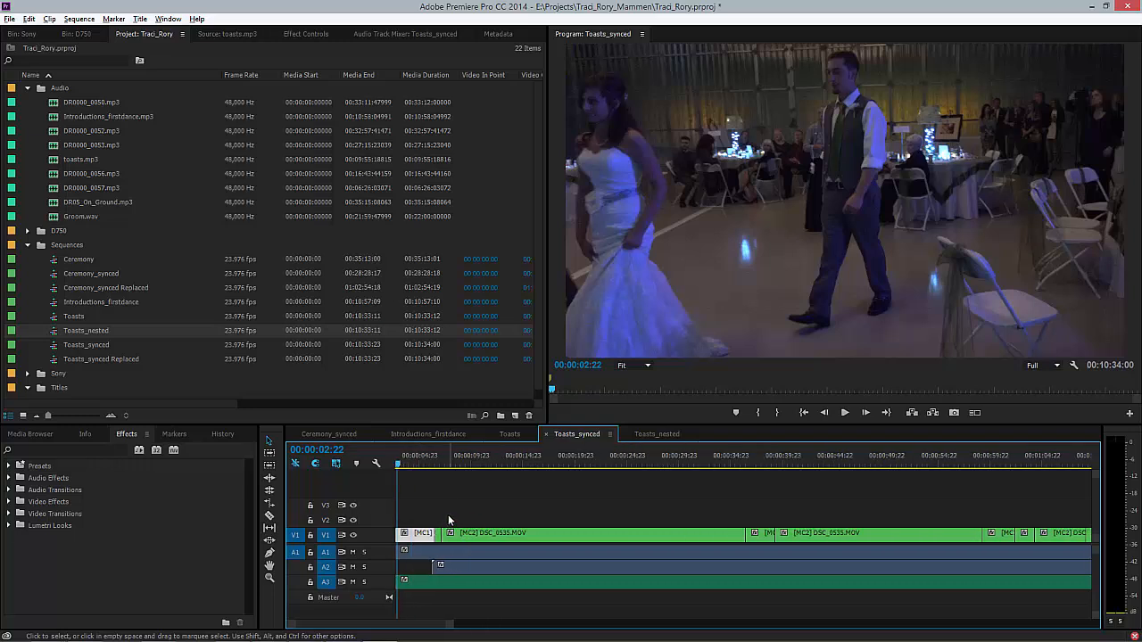
scroll(438, 512, down, 2)
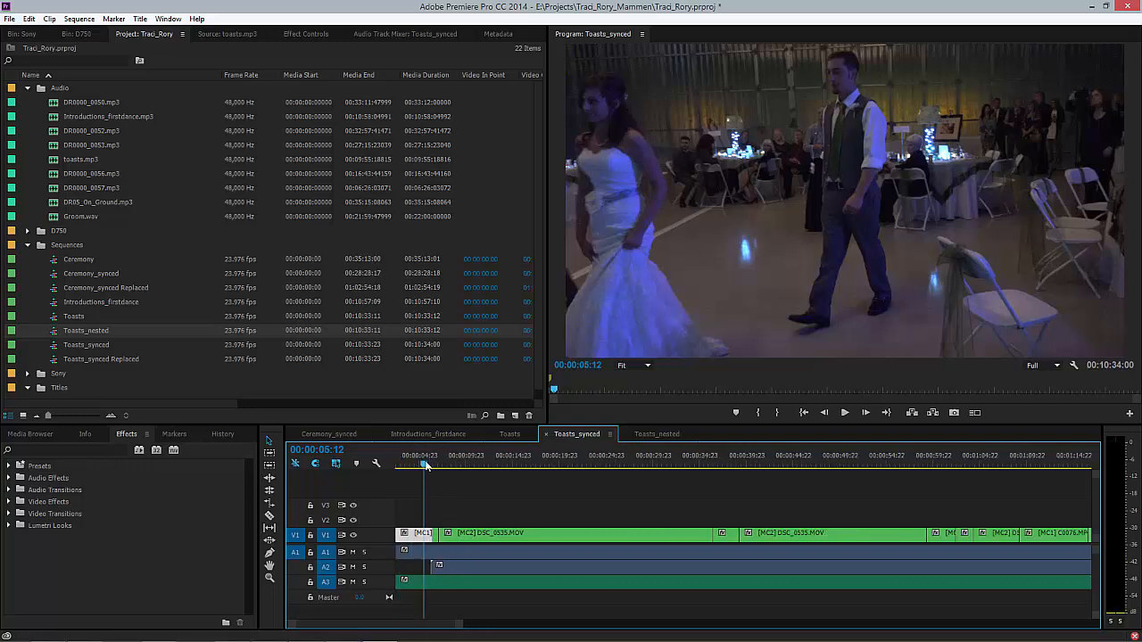
drag(425, 464, 553, 466)
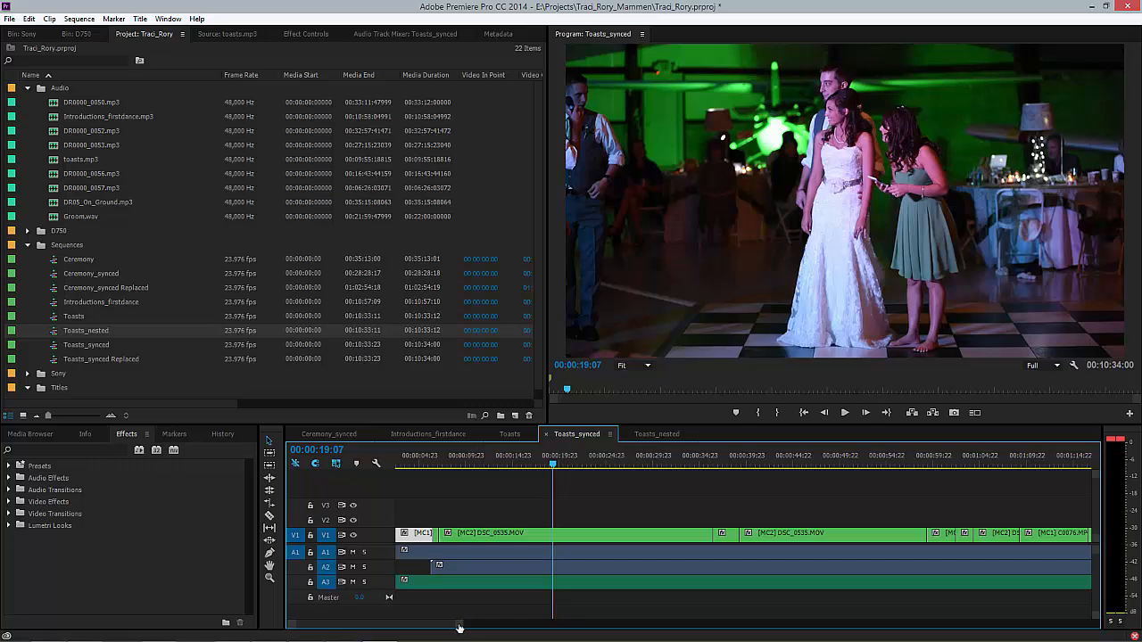
Move the playhead to 00:00:38:05 and pull the cut at the end of the short camera 1 clip back to it
drag(459, 628, 482, 630)
drag(658, 465, 686, 465)
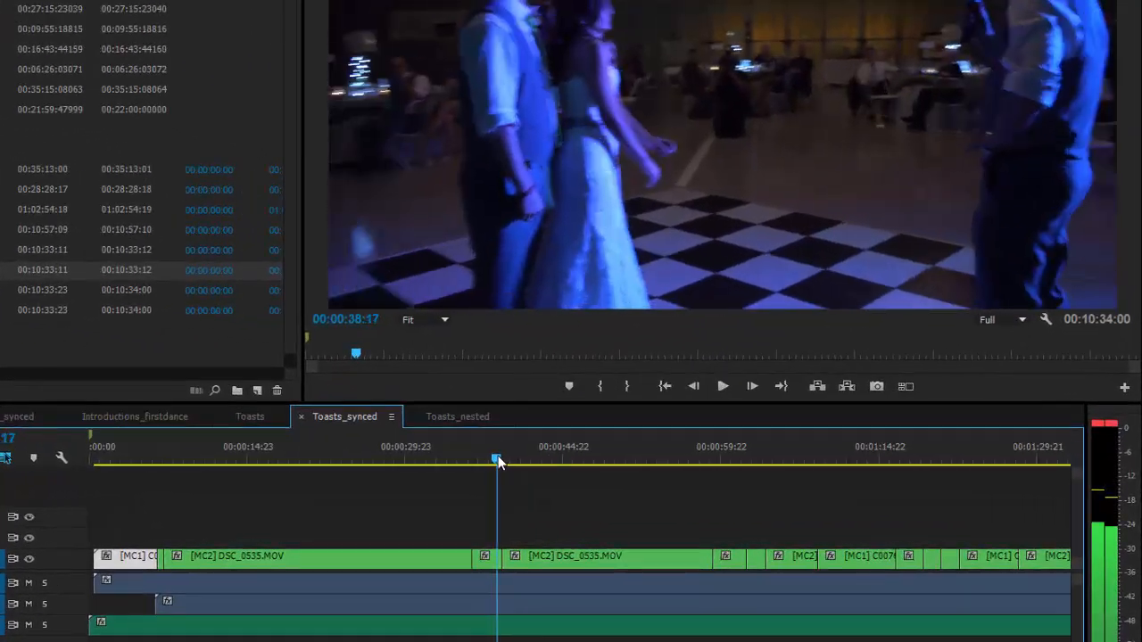
drag(498, 457, 491, 456)
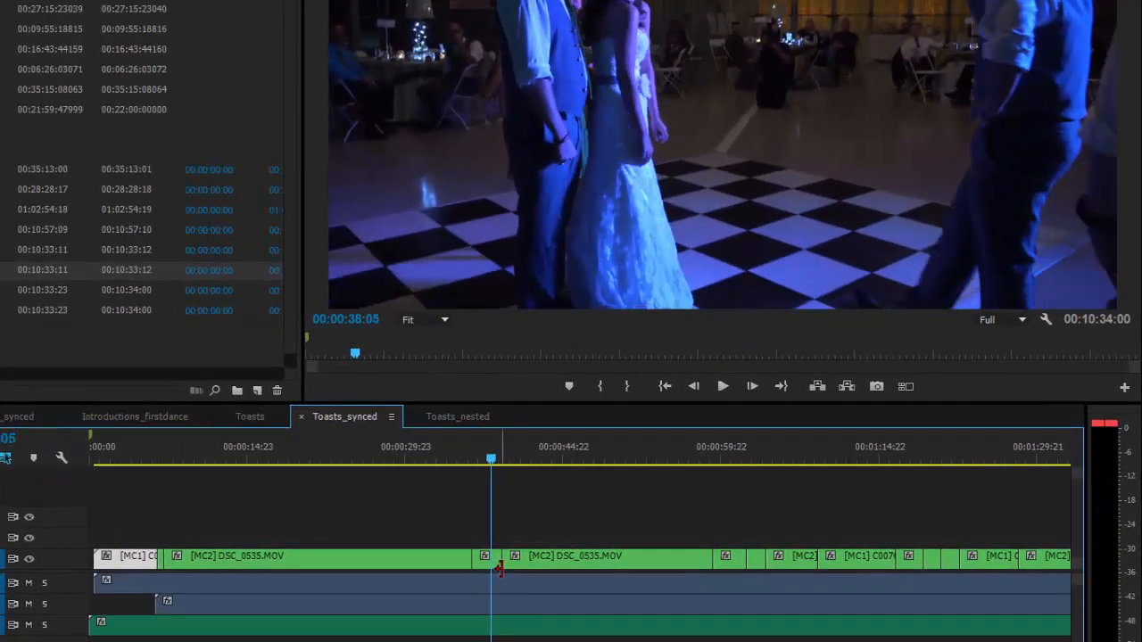
mouse_move(497, 559)
mouse_down()
mouse_move(478, 560)
mouse_move(506, 559)
mouse_move(492, 559)
mouse_up()
Play back the edit across the adjusted cut and again from just before one minute, stopping at 00:01:08:02
click(480, 457)
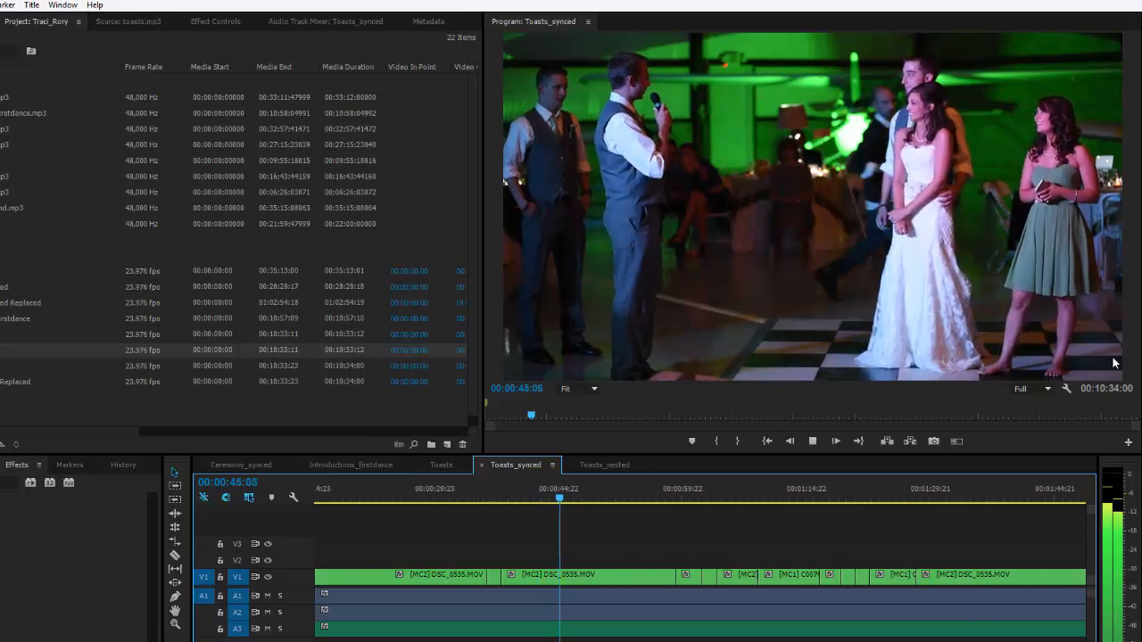
click(670, 497)
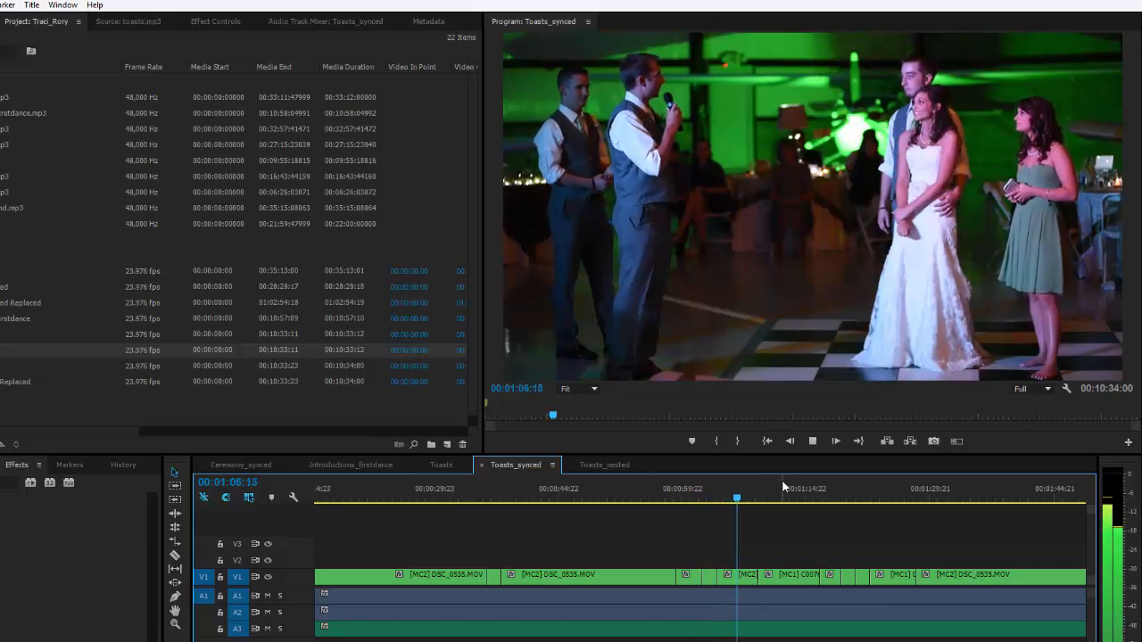
key(space)
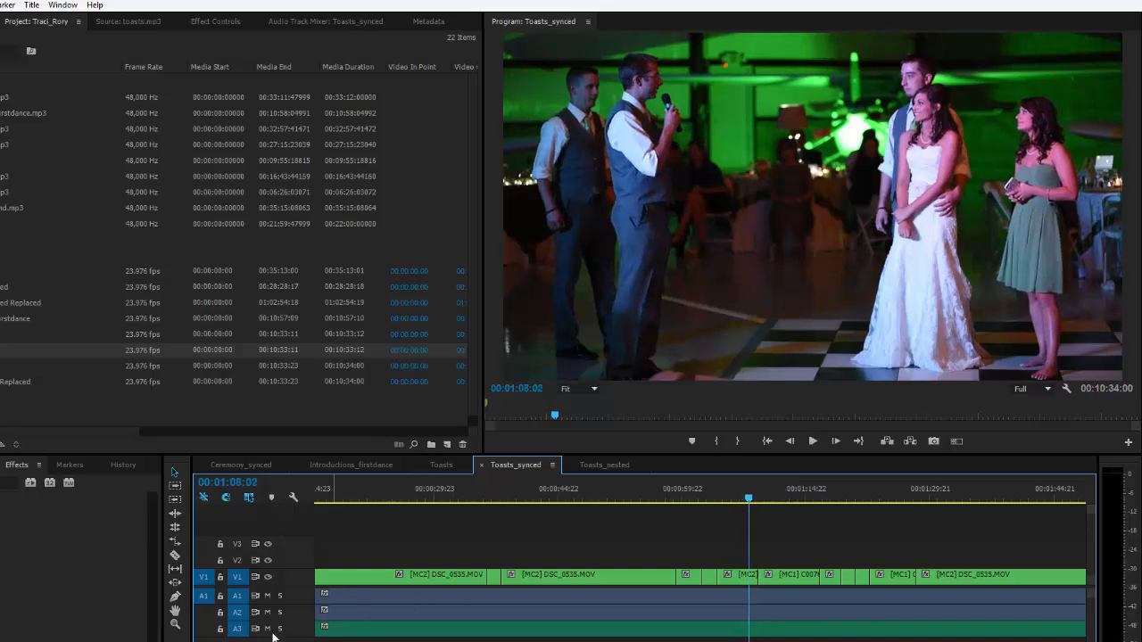
Expand the audio tracks and listen with Audio 1 and Audio 2 muted, stopping playback at 00:01:12:18
scroll(276, 617, up, 4)
scroll(280, 599, up, 4)
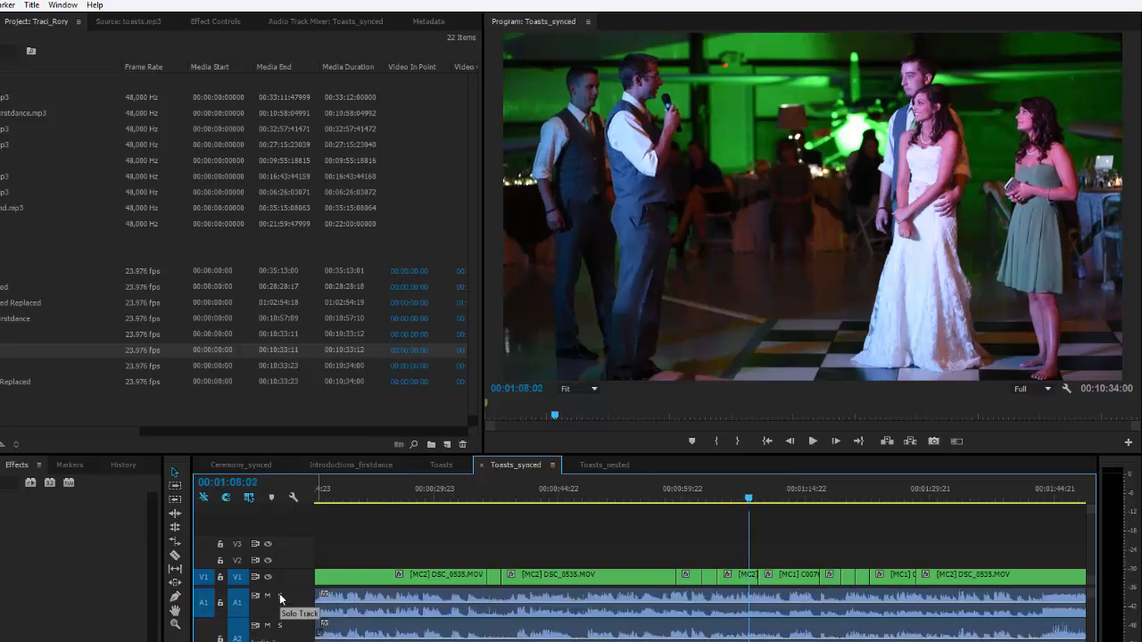
click(497, 616)
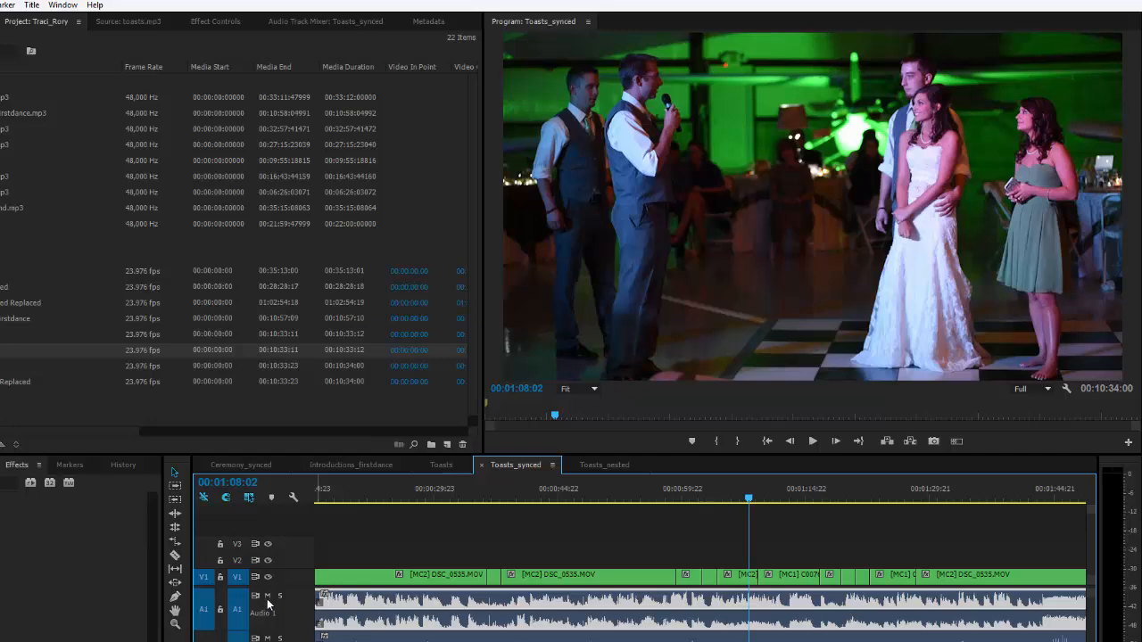
key(space)
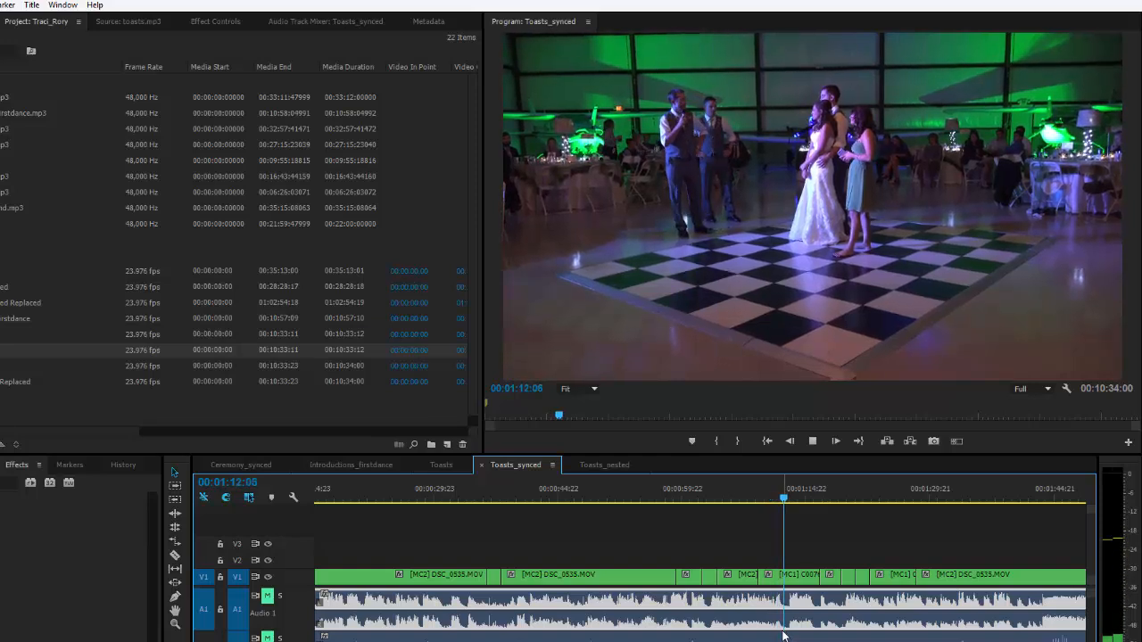
key(space)
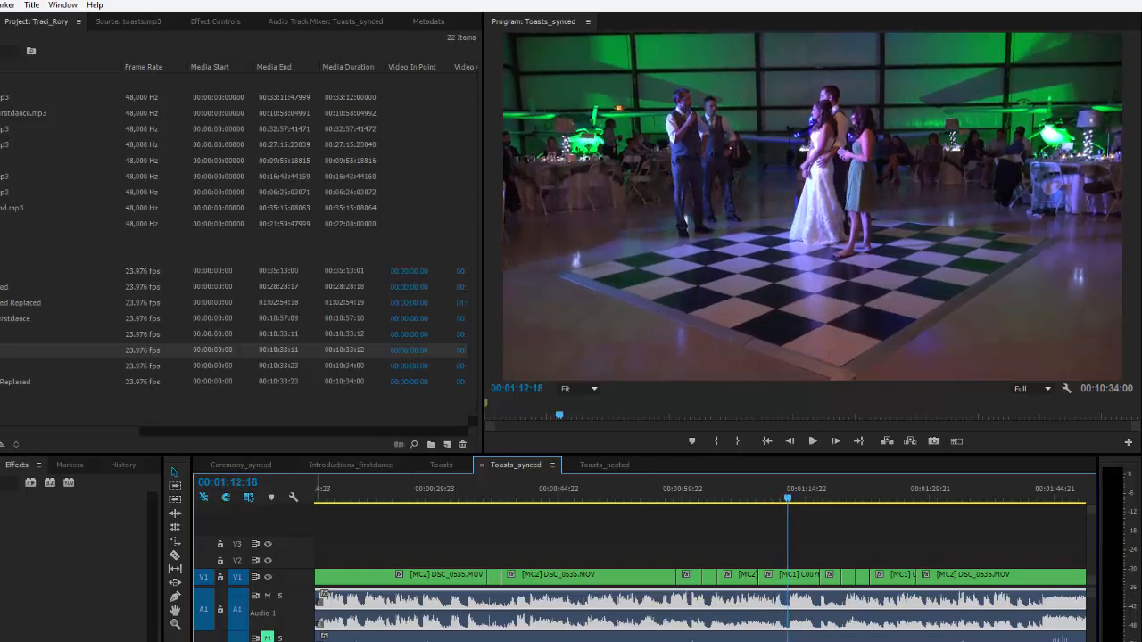
Unmute and lower the volume of the clips on Audio 1 and Audio 2, and play the mix up to 00:01:24:15
click(546, 640)
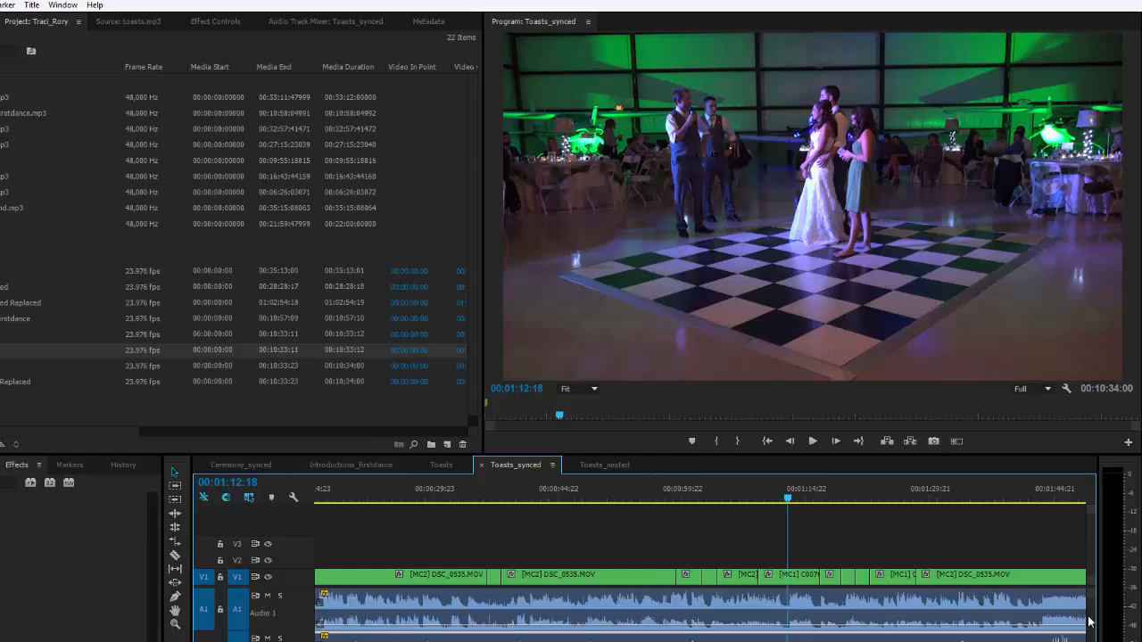
drag(1089, 622, 1091, 629)
double_click(298, 633)
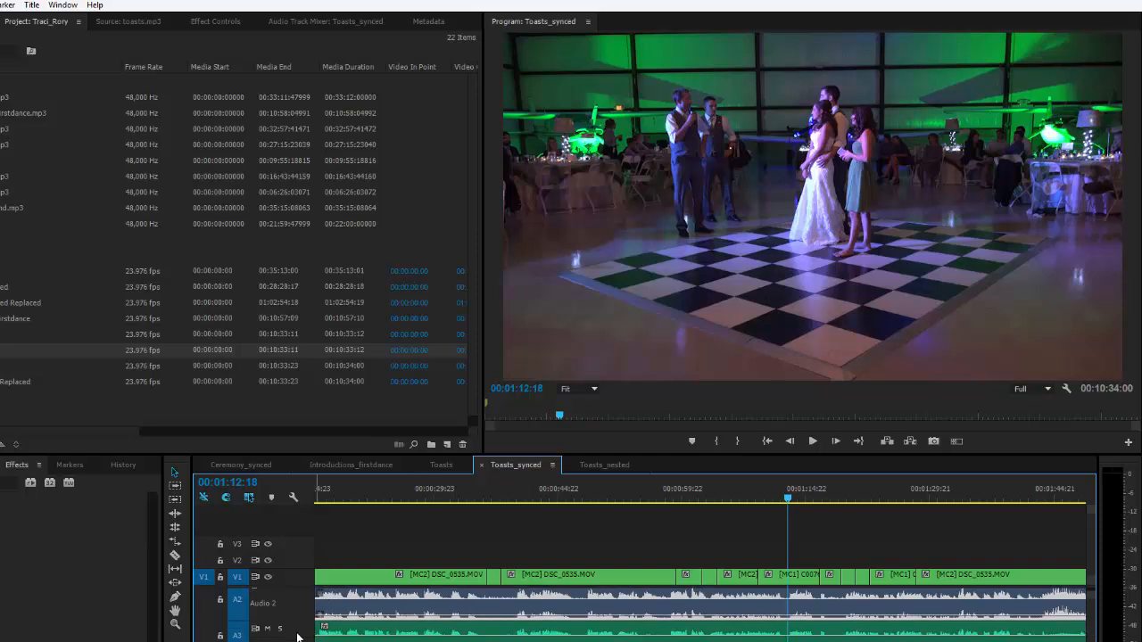
click(726, 639)
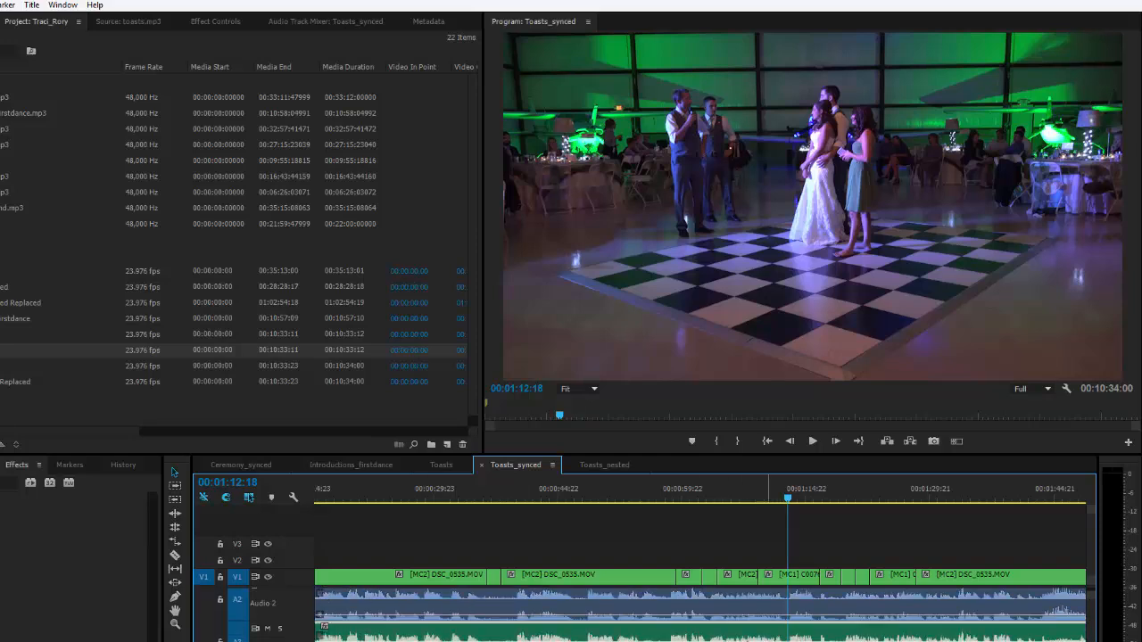
click(807, 499)
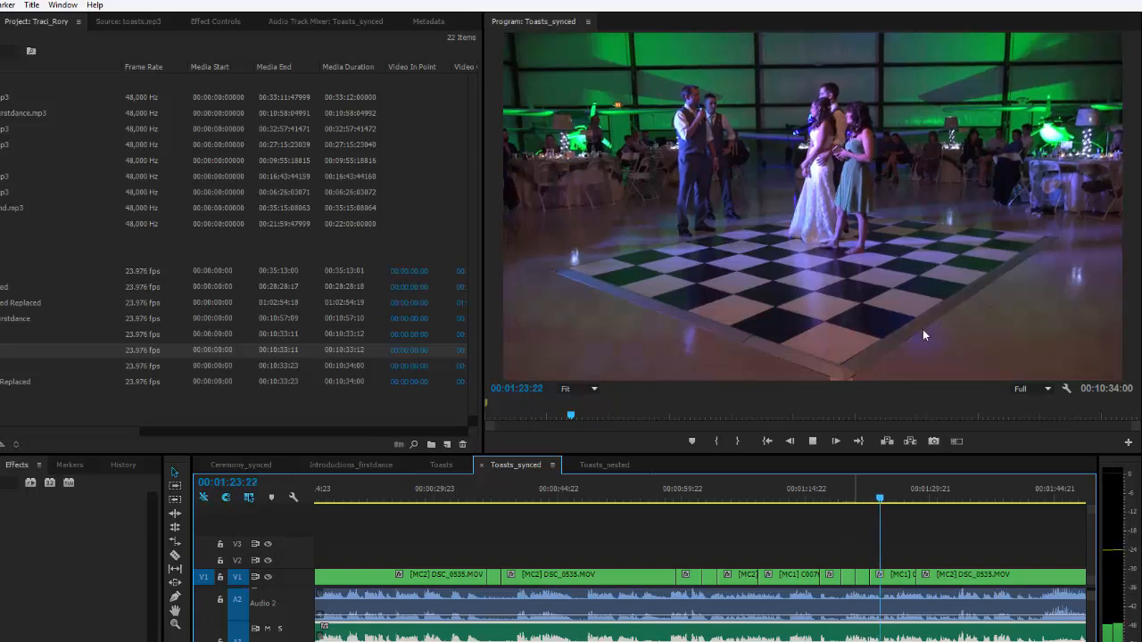
key(space)
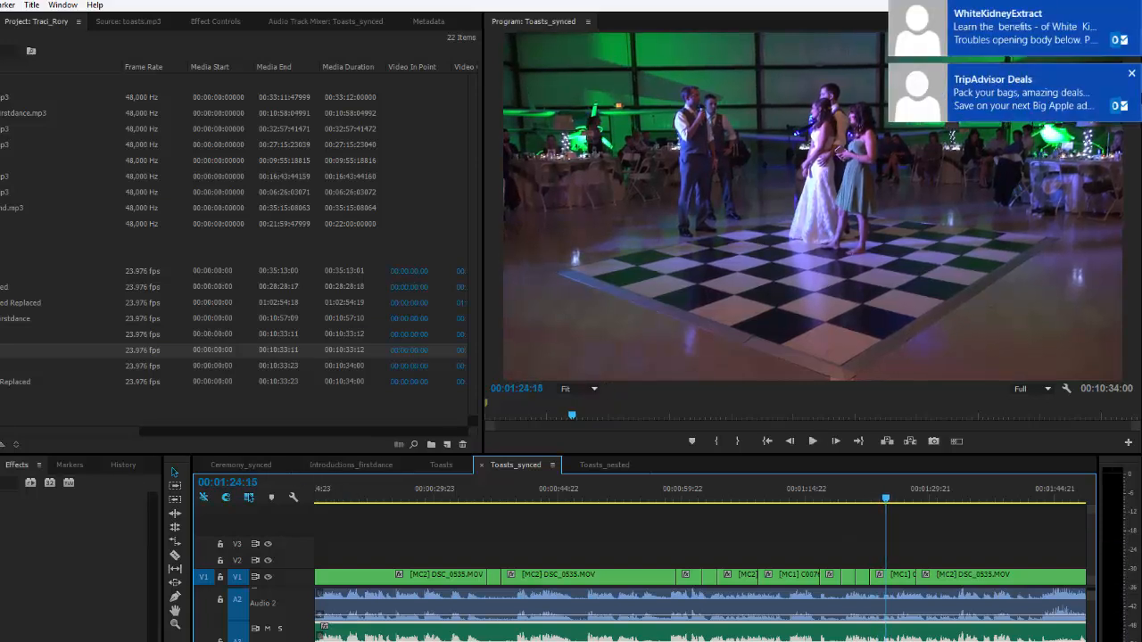
Dismiss the two desktop notifications and save the project
click(1129, 78)
click(1130, 13)
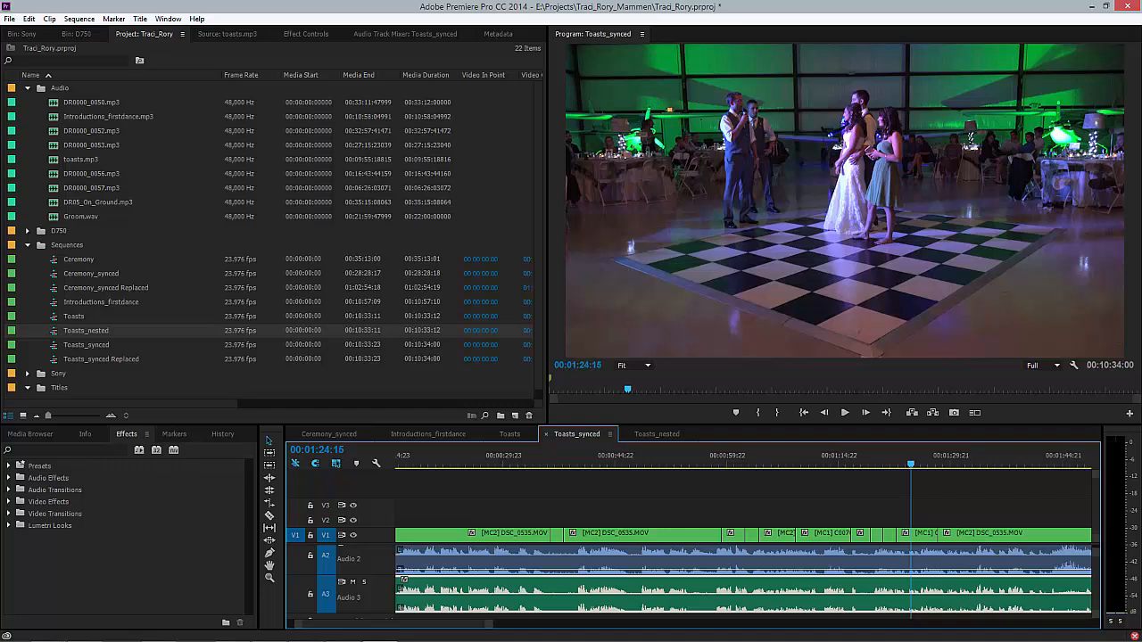
click(9, 19)
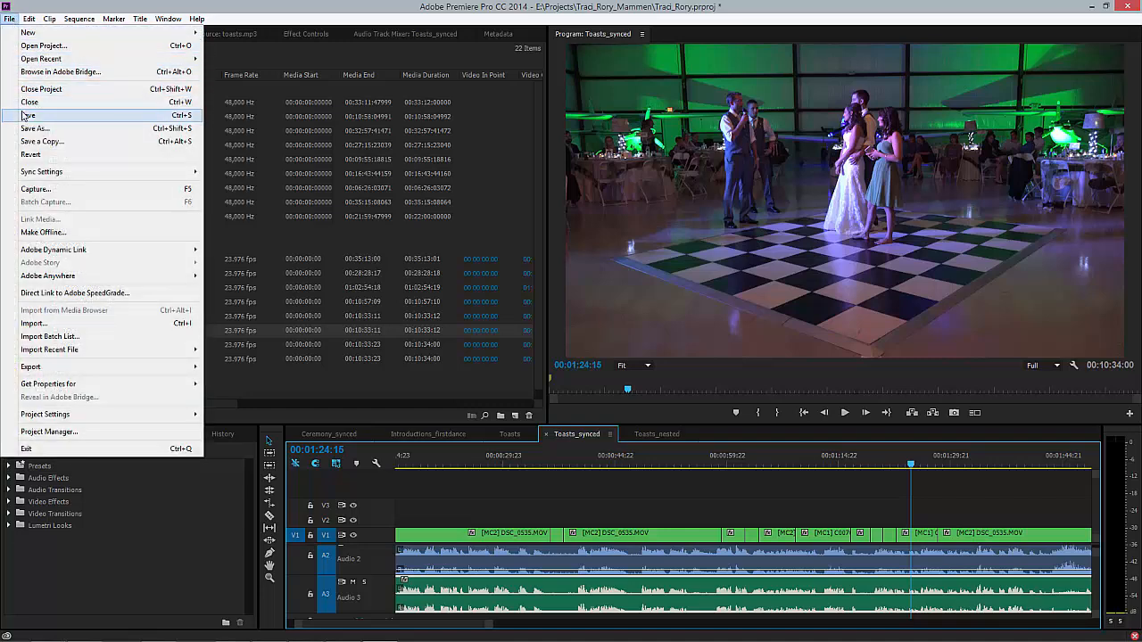
click(28, 116)
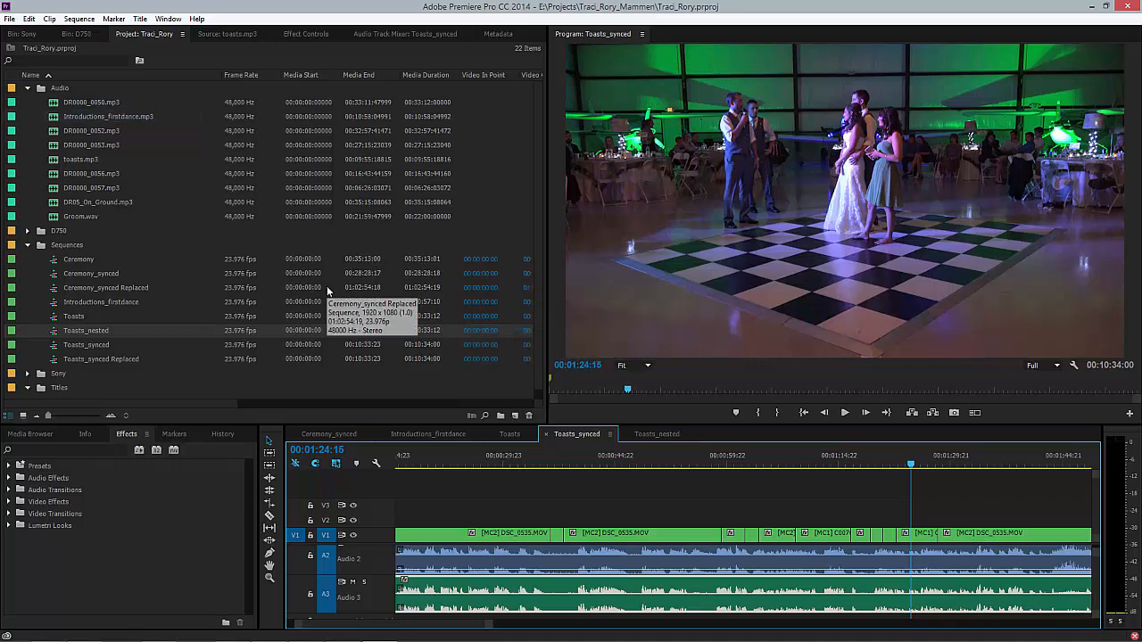